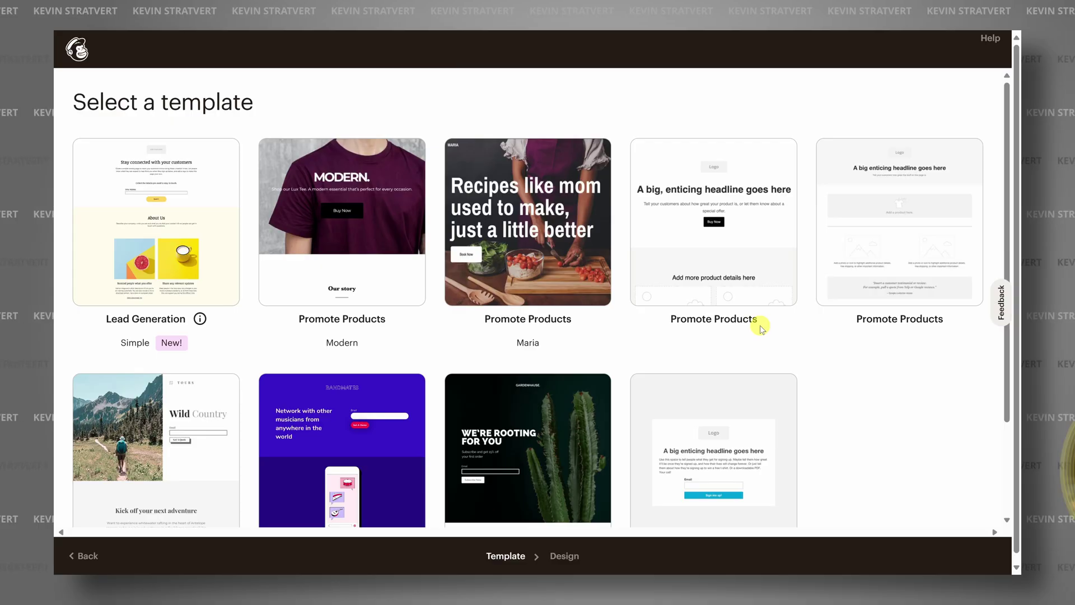
Step: Preview the finished signup email and journey, then arrive at the mailchimp.com homepage
scroll(756, 338, down, 2)
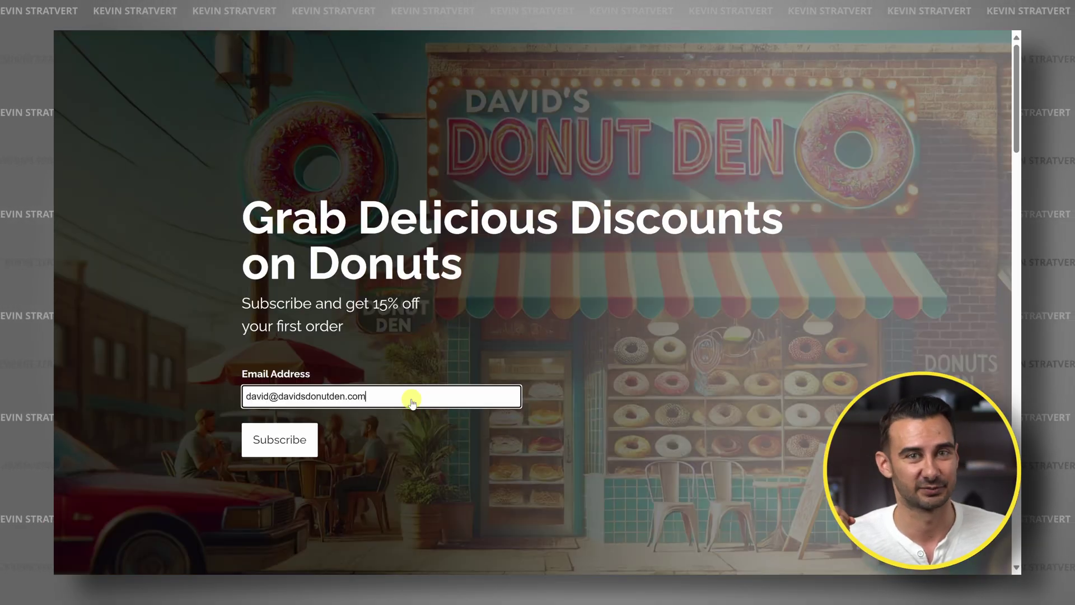
click(281, 440)
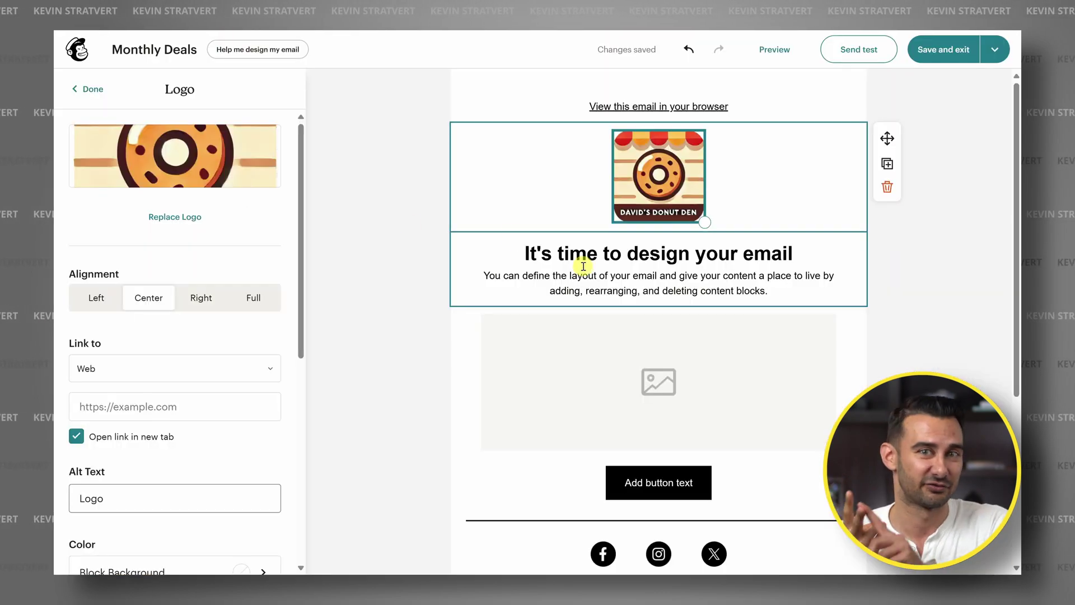
click(547, 255)
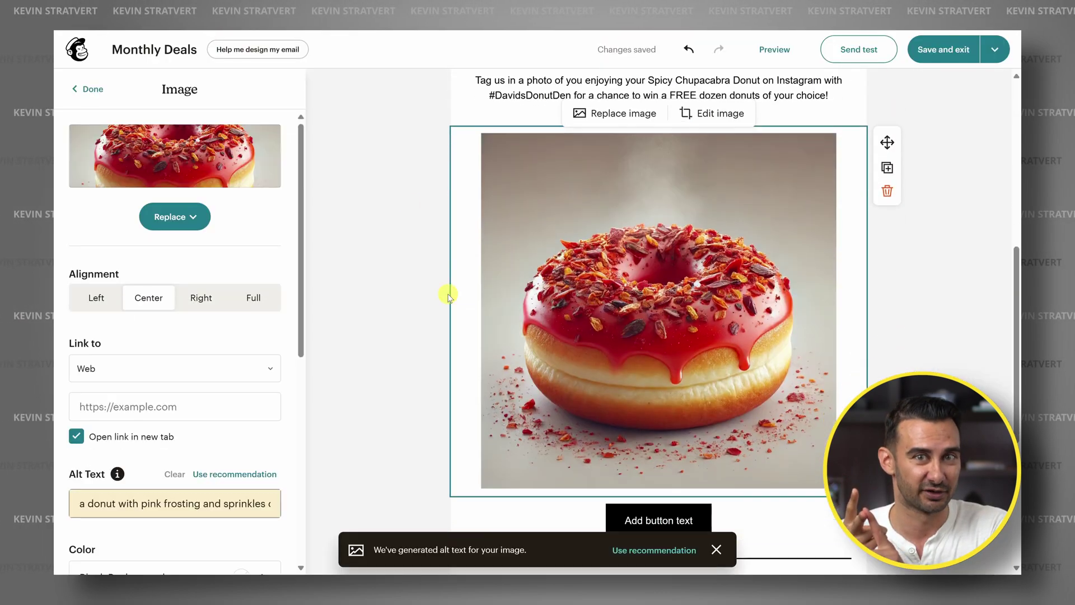
scroll(446, 292, down, 3)
click(173, 308)
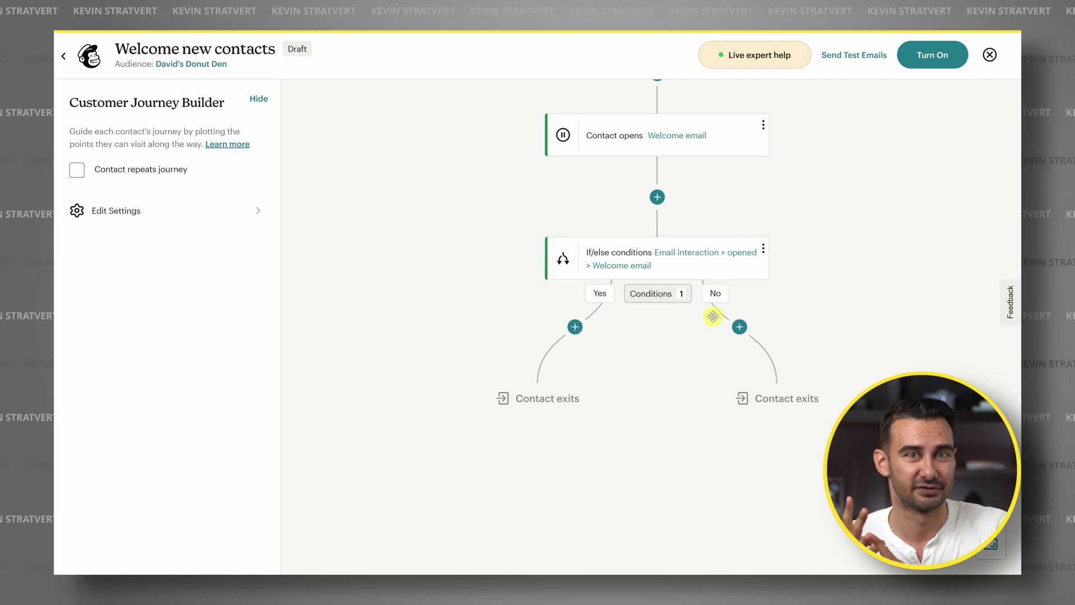
click(740, 327)
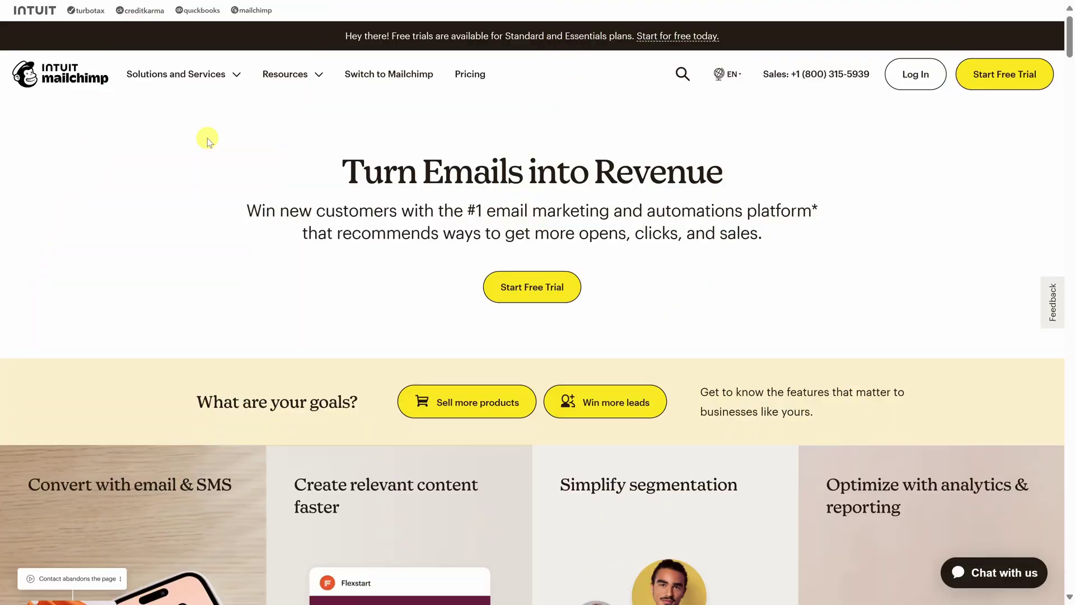
Step: Open the Standard free-trial offer and scroll the plan comparison table down and back up
click(530, 288)
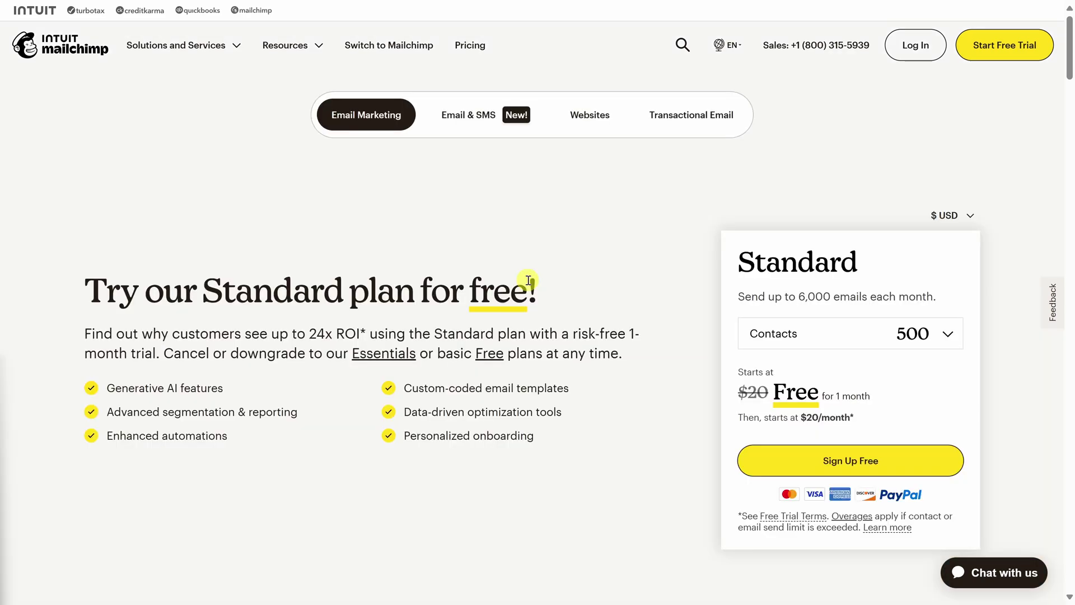
scroll(528, 280, down, 3)
scroll(528, 280, down, 11)
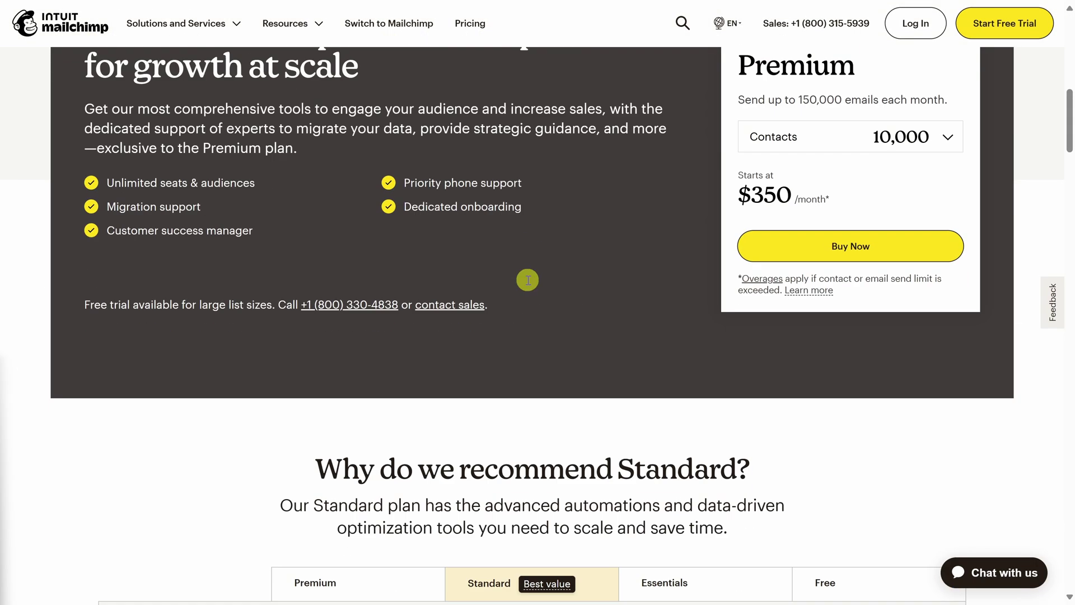
scroll(529, 280, down, 6)
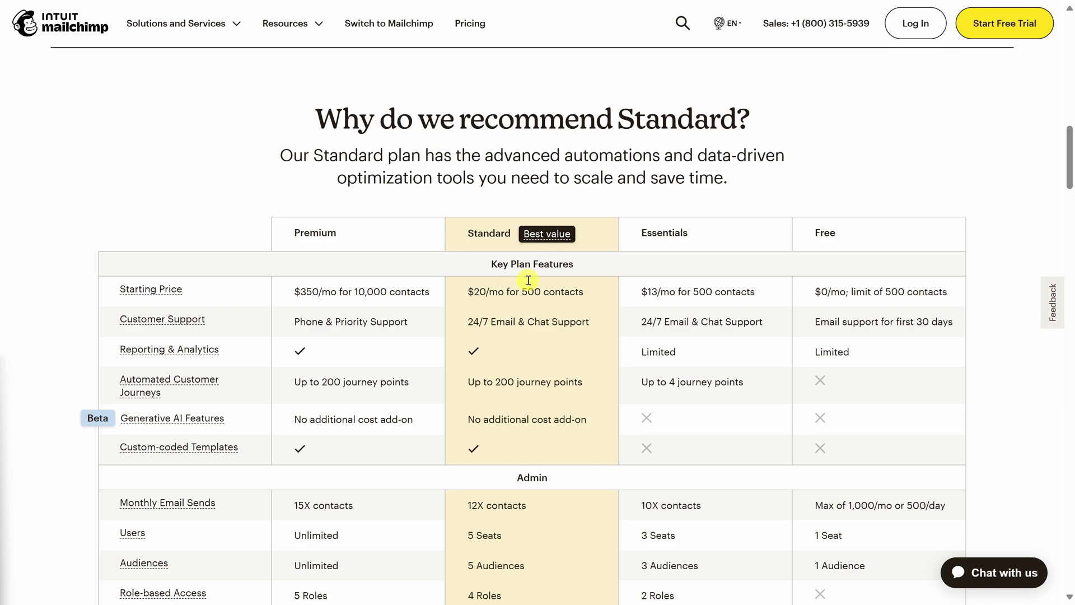
scroll(528, 280, down, 2)
scroll(528, 280, down, 6)
scroll(528, 280, down, 6)
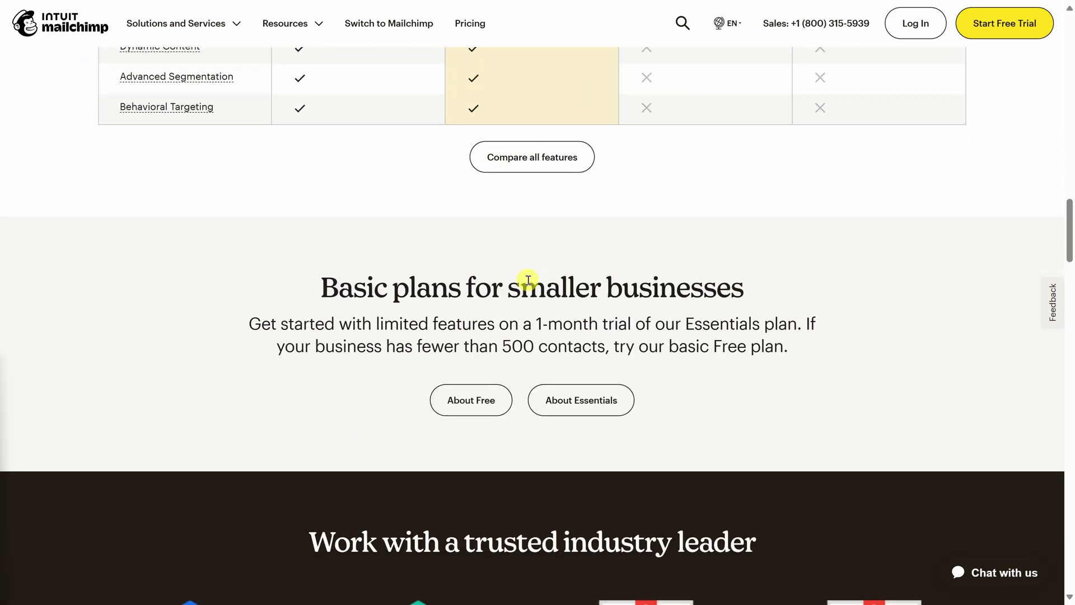
scroll(462, 407, up, 5)
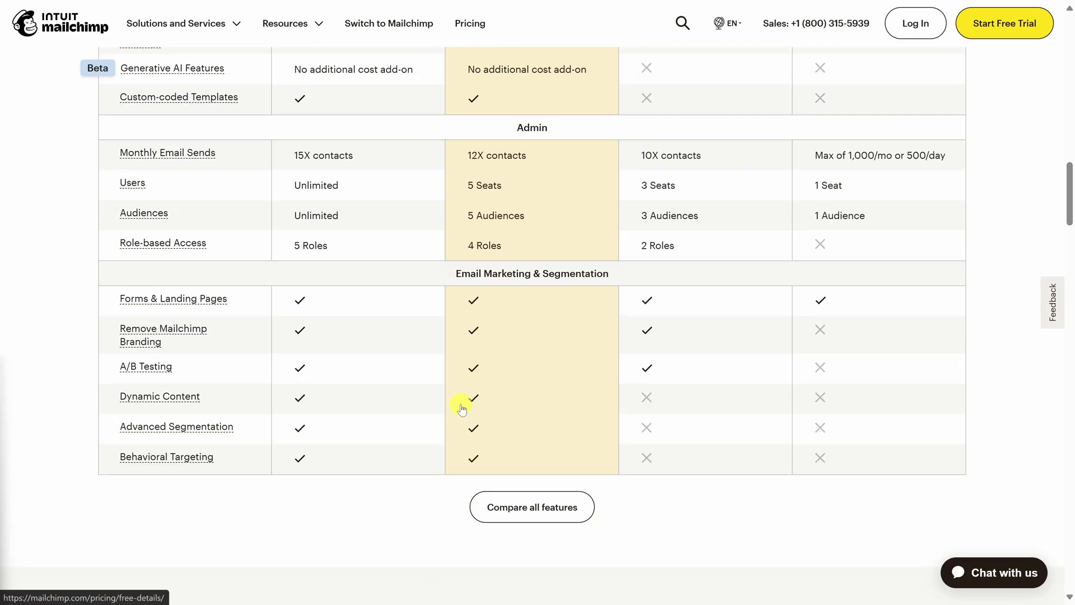
scroll(462, 408, up, 5)
scroll(461, 407, up, 5)
scroll(461, 408, up, 5)
scroll(462, 408, up, 3)
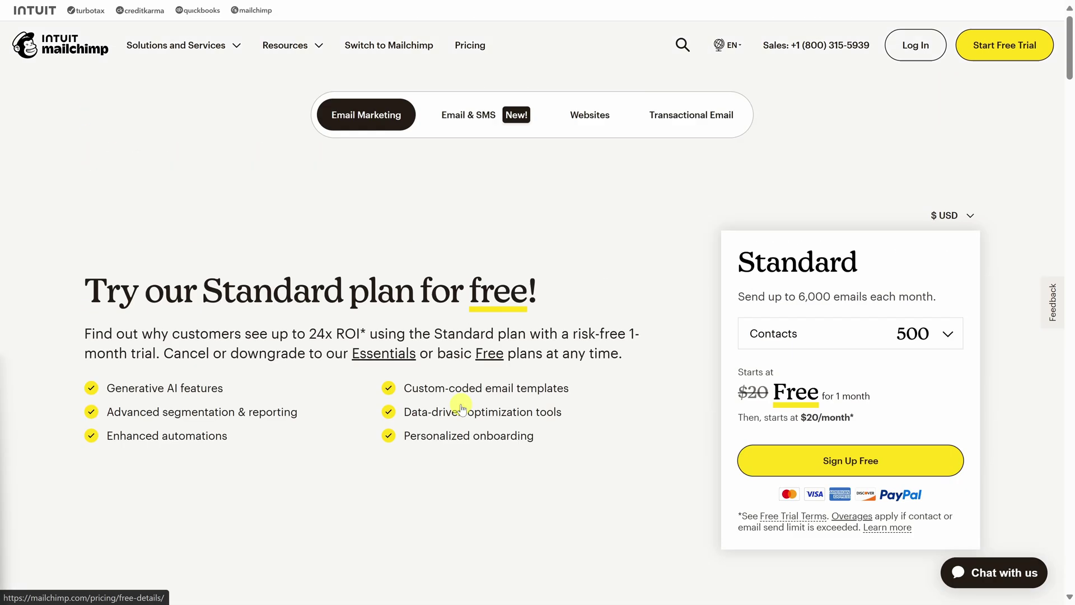
Step: Sign up with the business email, username and password, and close the $0.00 trial receipt
click(844, 463)
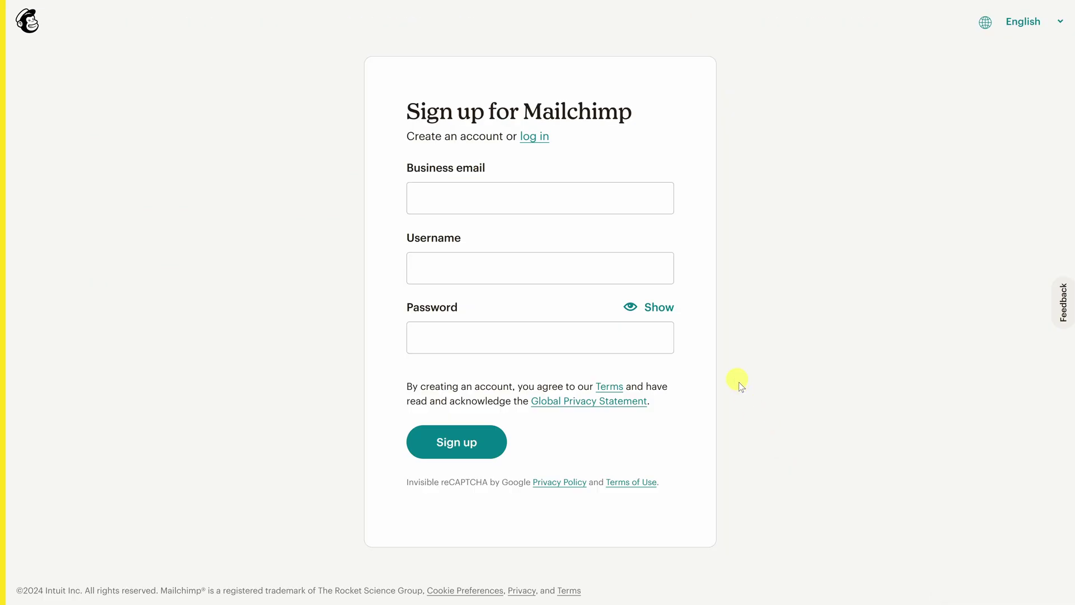
click(525, 199)
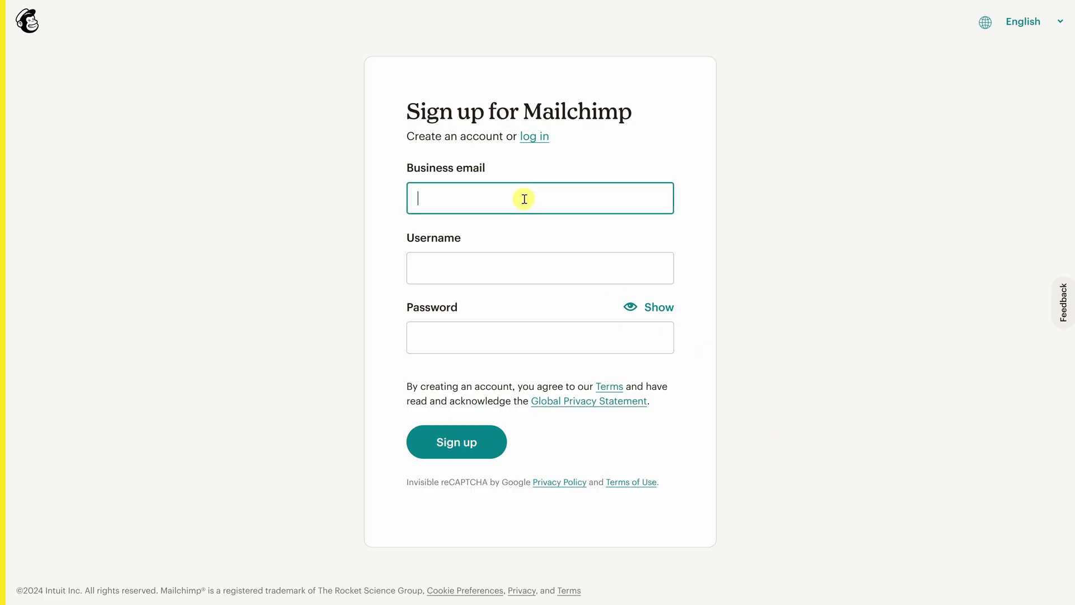
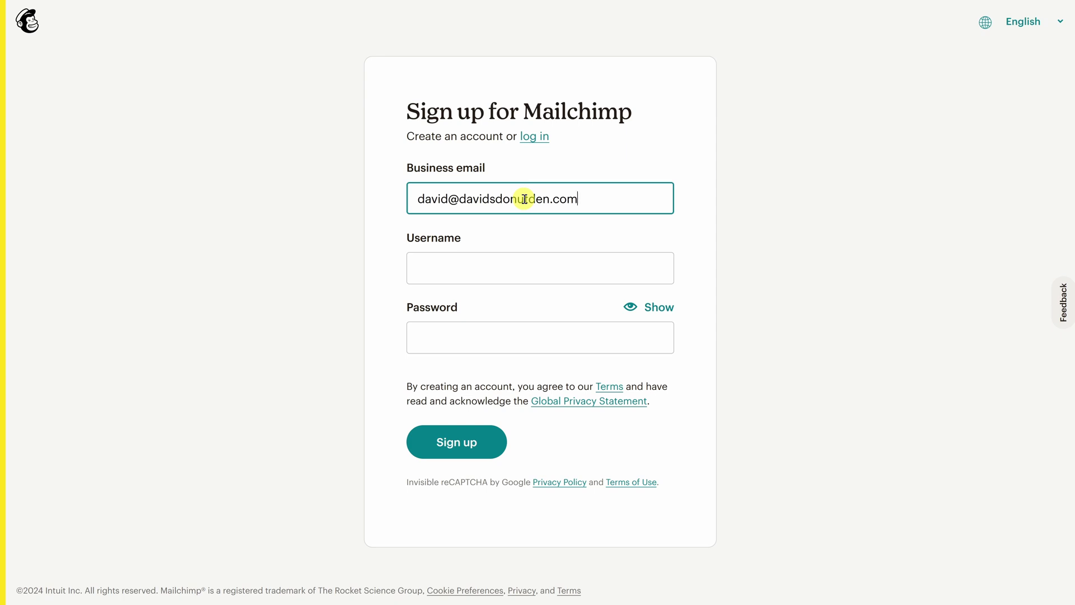
click(463, 448)
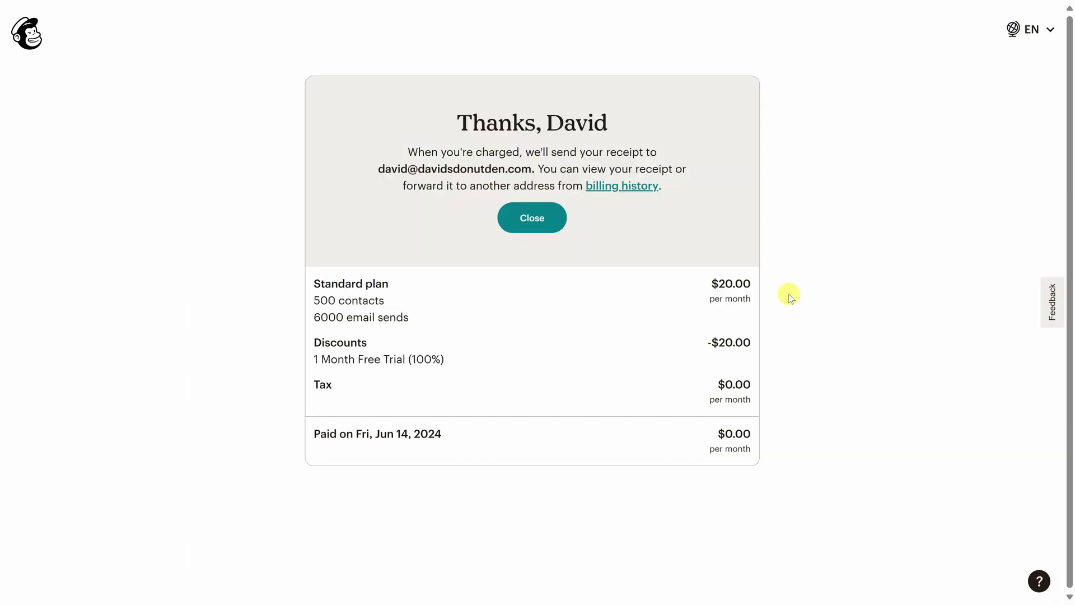
click(533, 224)
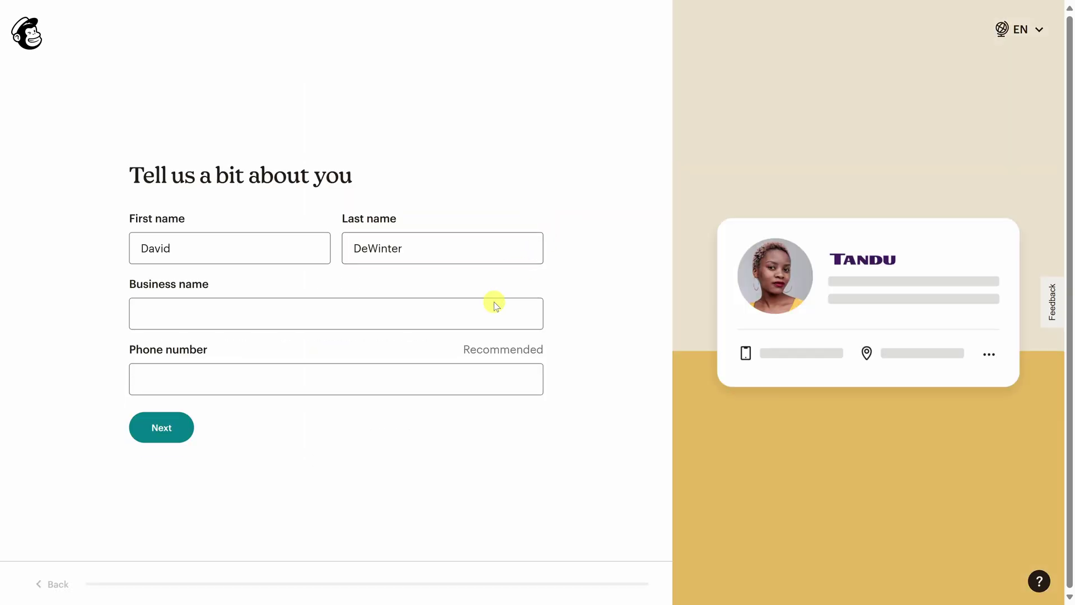
Step: Enter business name 'David's Donut Den' and the Redmond, WA PO Box address, choosing not currently selling
click(480, 318)
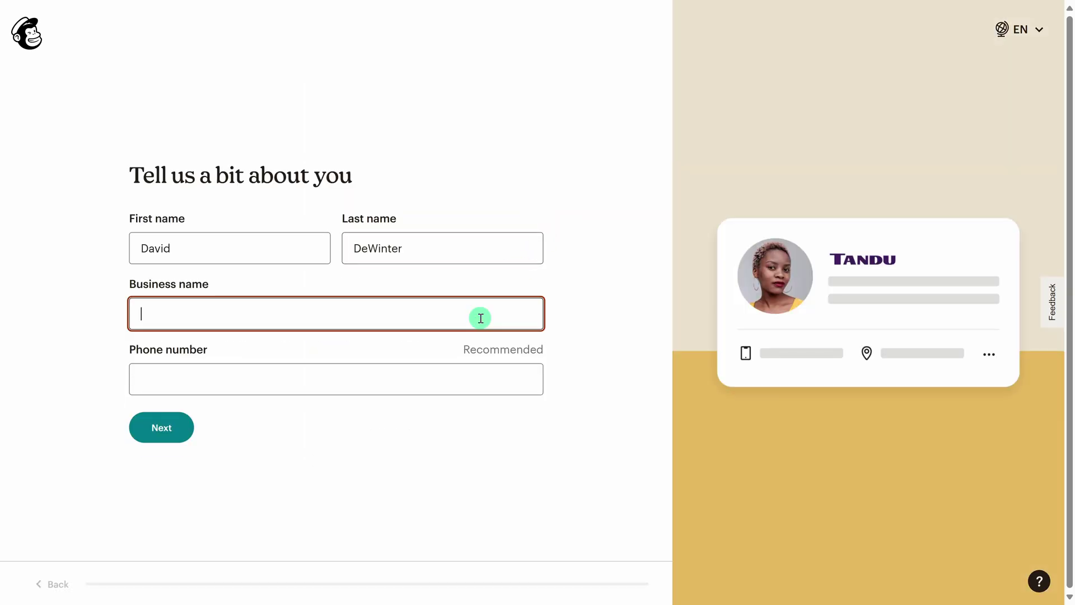
text(David's Donut Den)
click(159, 435)
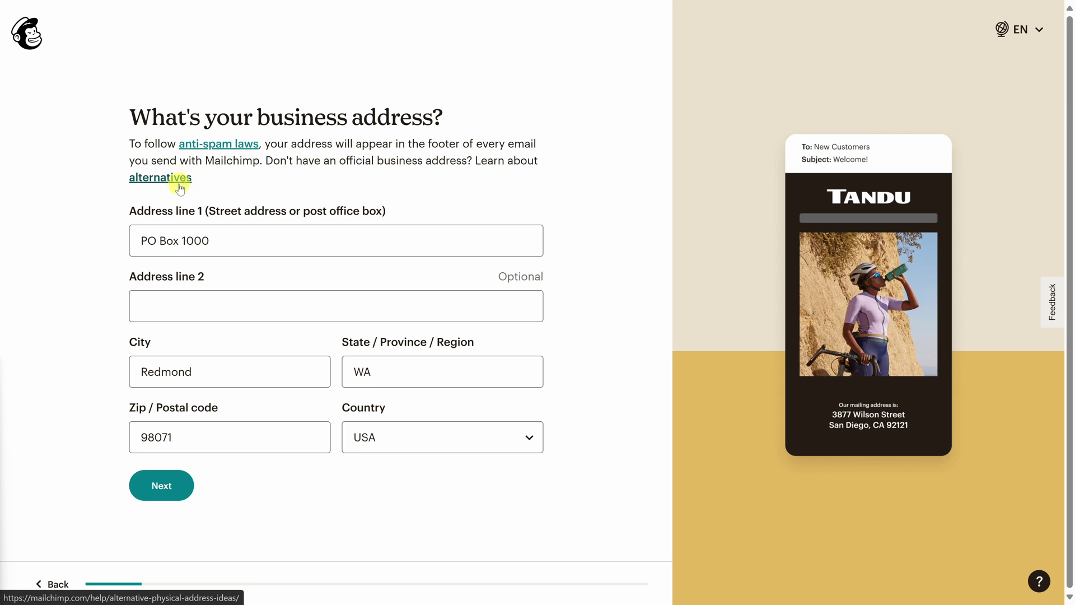
click(168, 487)
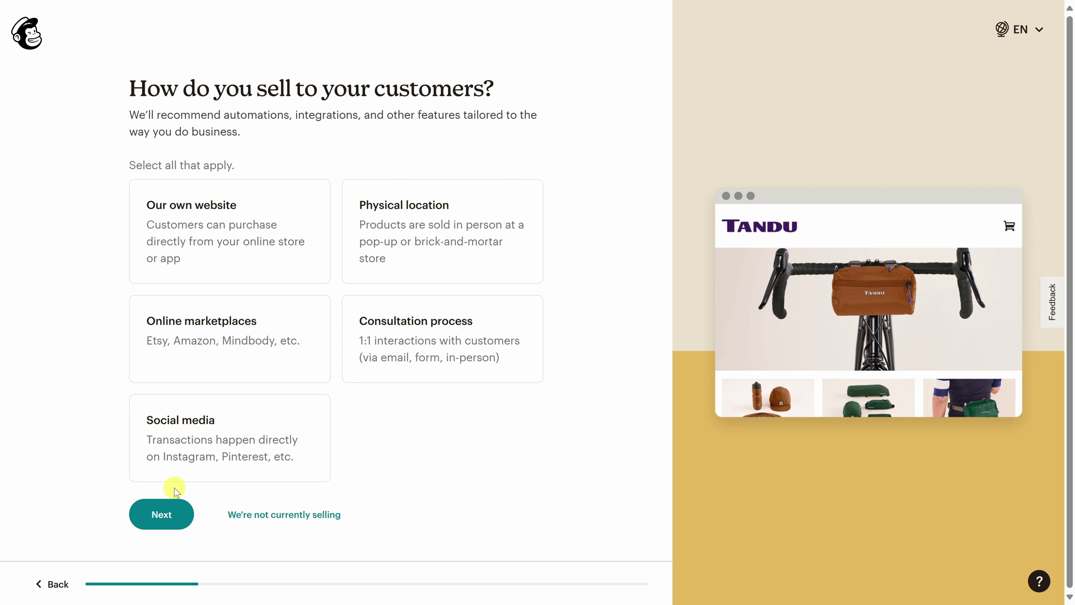
click(280, 515)
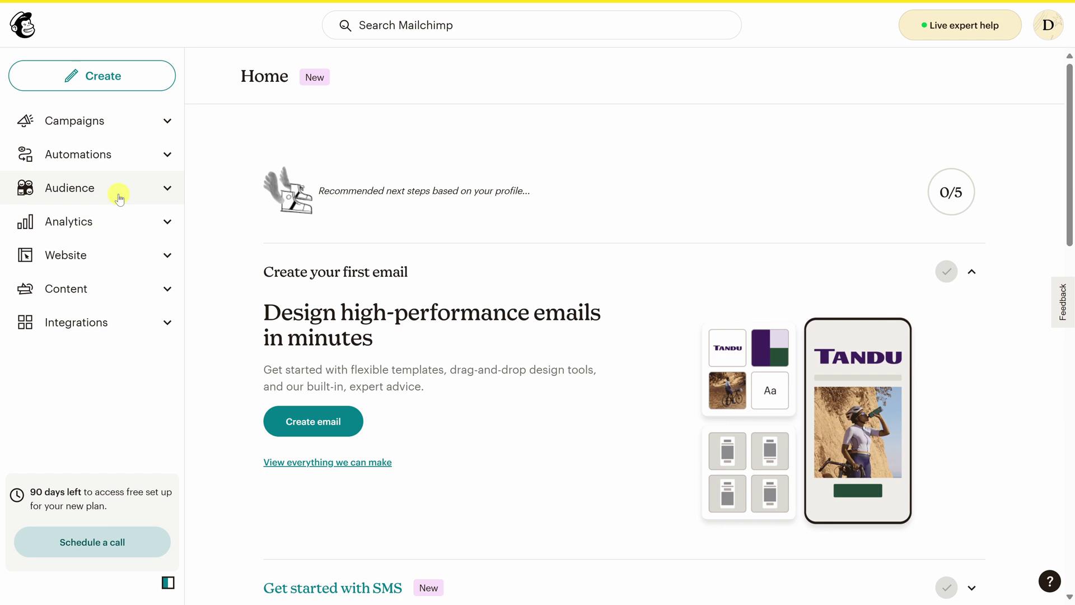
Step: Go to the Audience signup forms overview and scroll through the form options
click(120, 197)
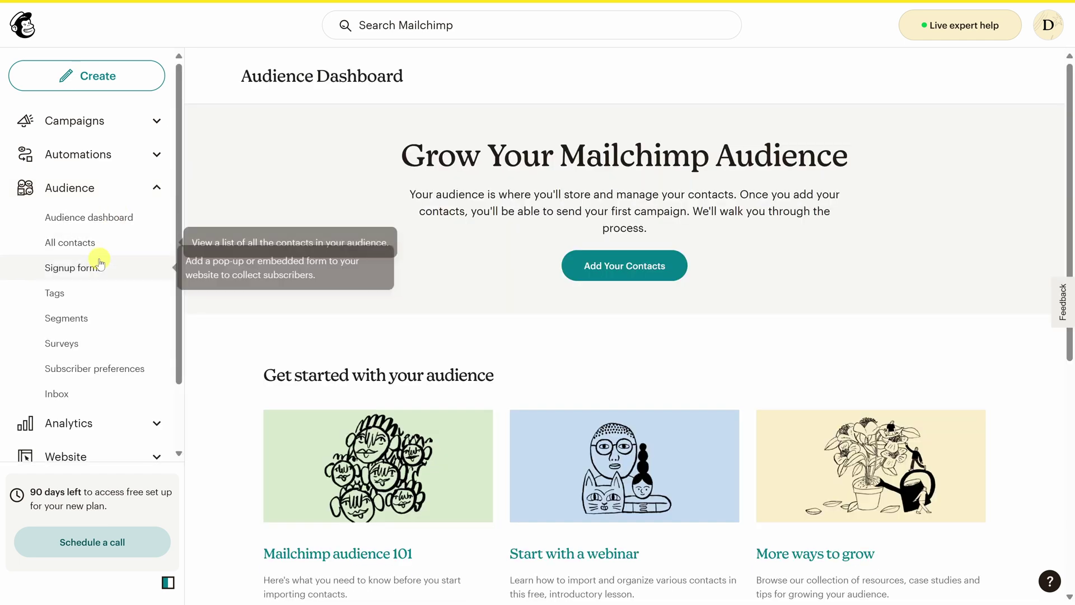
click(99, 268)
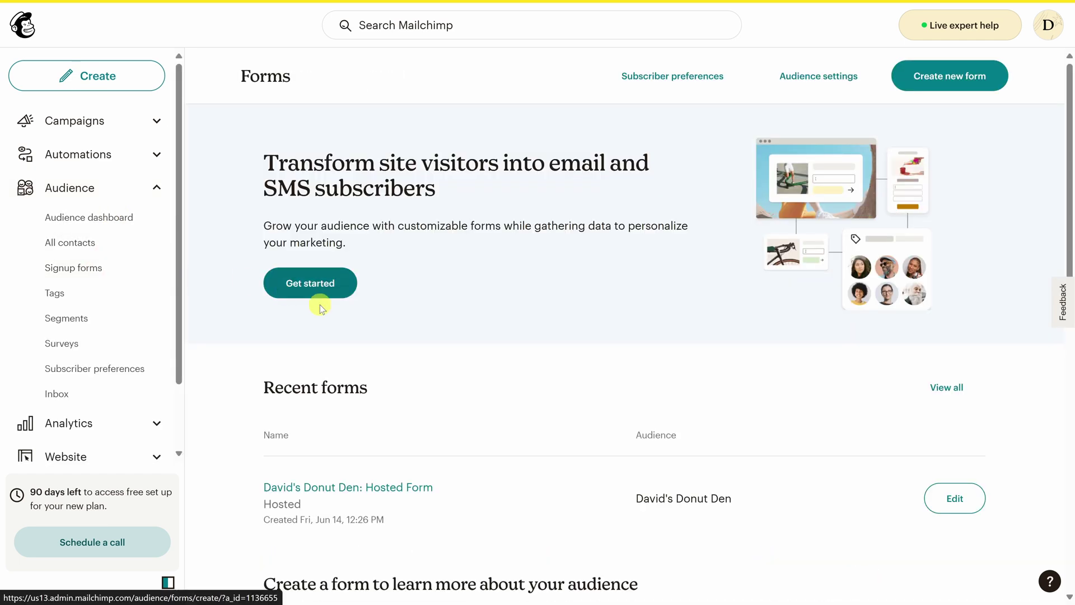
scroll(332, 315, down, 2)
scroll(278, 291, down, 2)
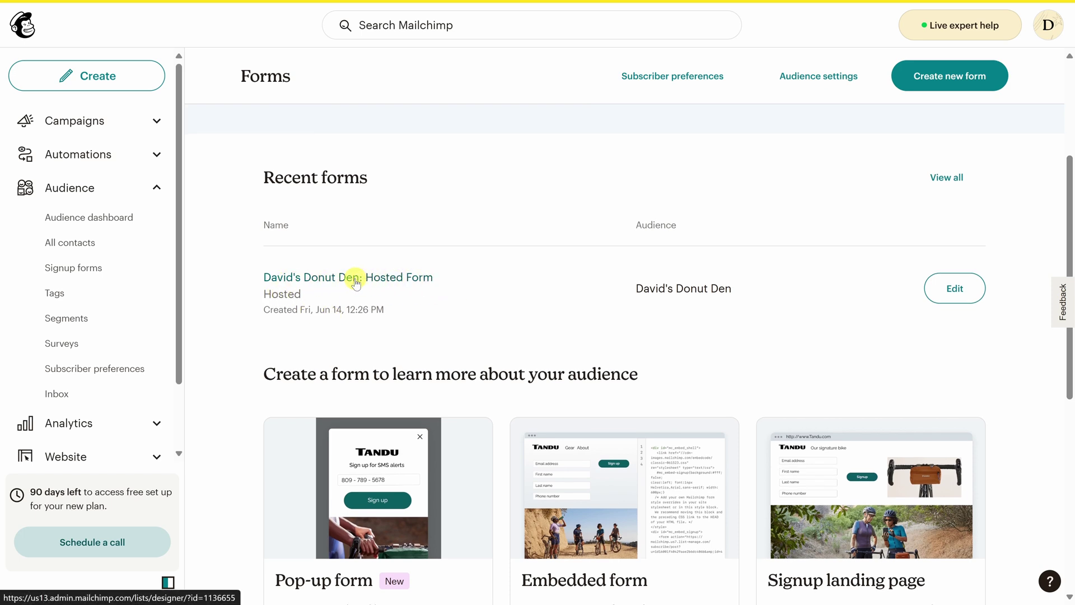
scroll(619, 267, down, 2)
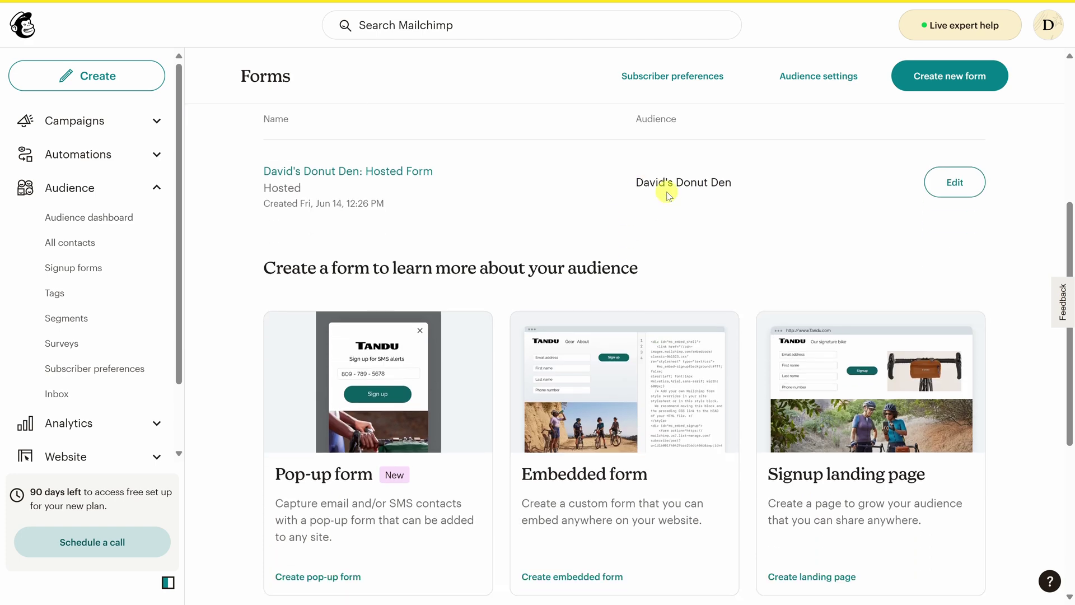
scroll(665, 185, down, 2)
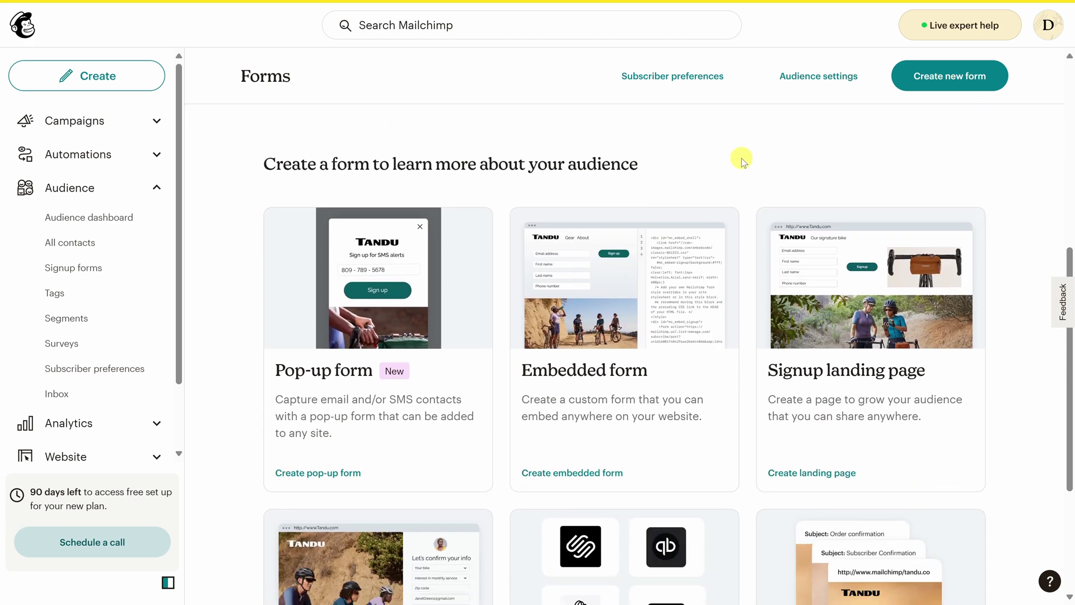
Step: Create a landing page named 'David's Donut Den Deals' using the Gardenhause template
click(810, 474)
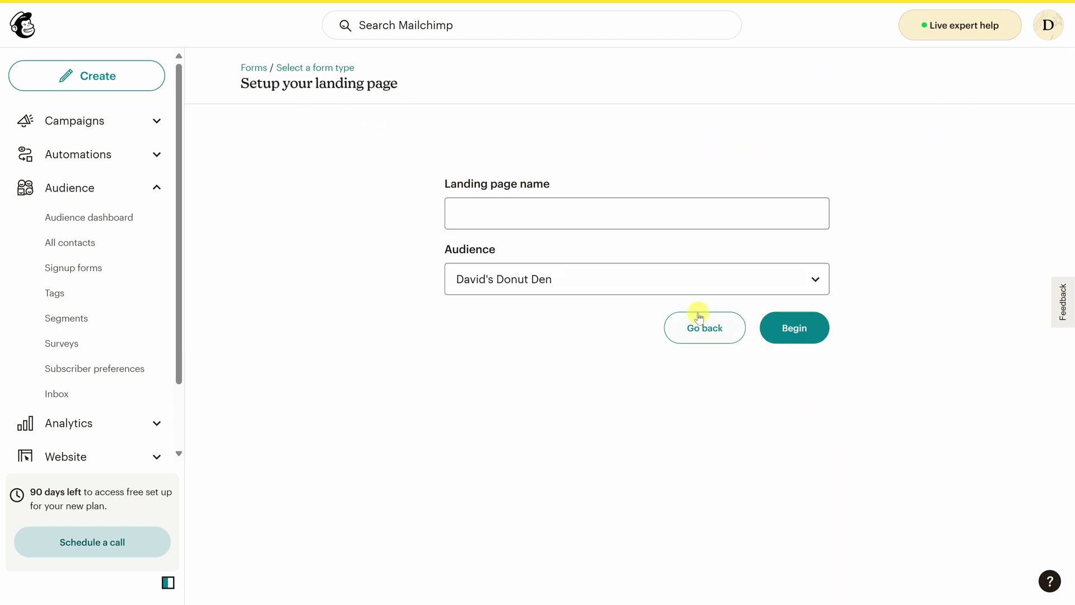
click(671, 210)
text(David's Donut Den Deals)
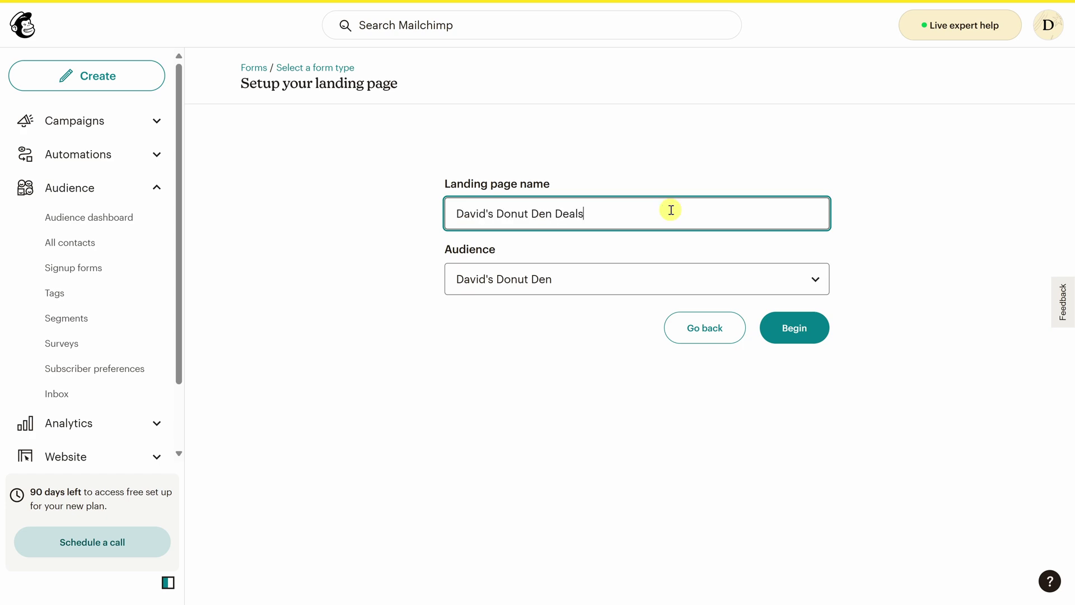
click(794, 330)
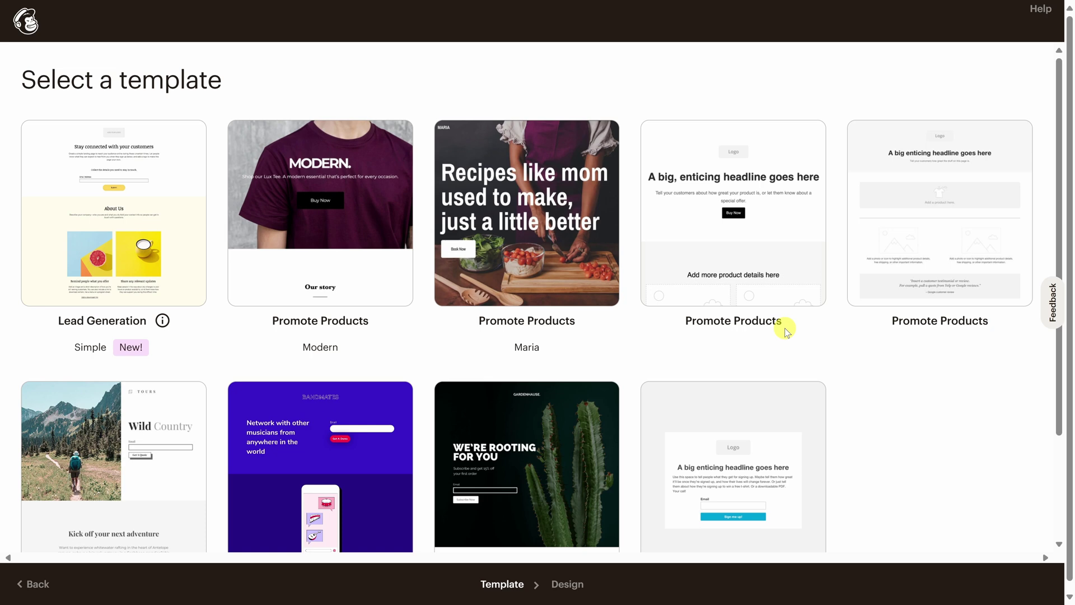
scroll(786, 331, down, 2)
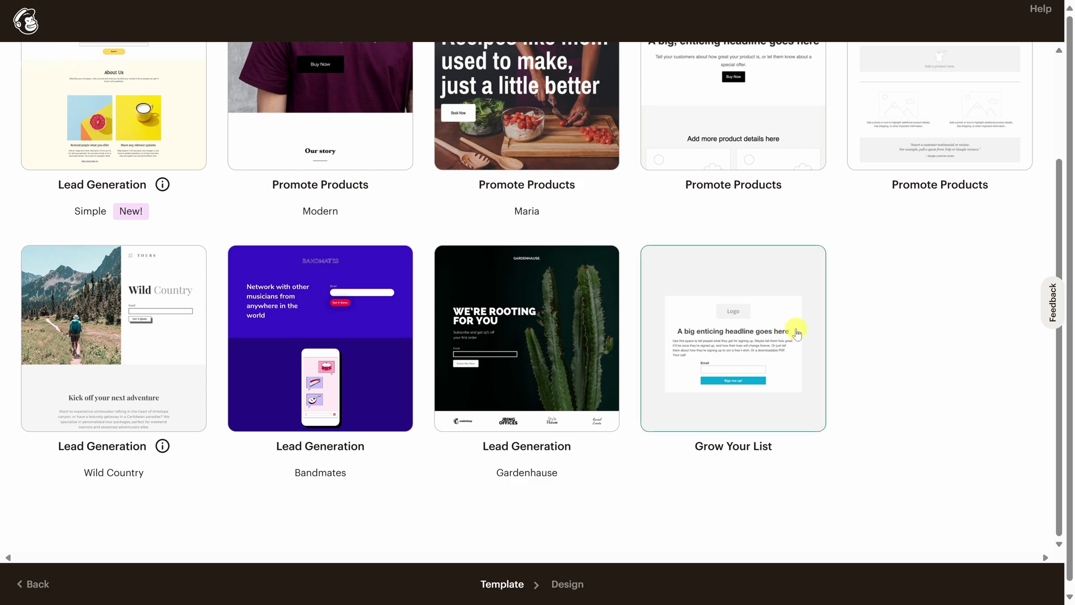
click(510, 324)
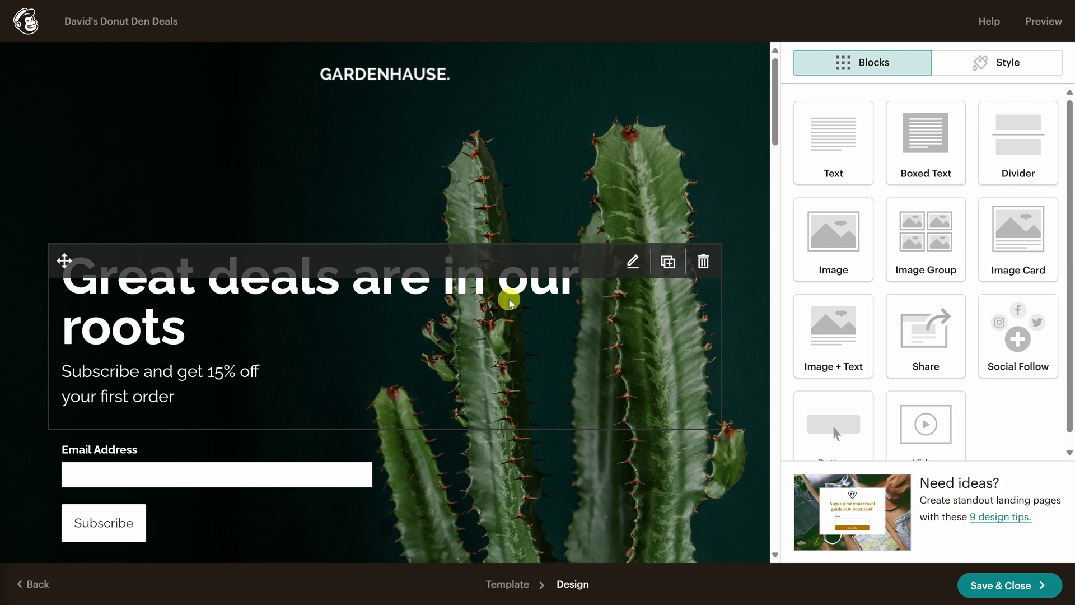
Step: Upload three donut-shop pictures and use the storefront photo as the hero background
scroll(509, 303, down, 5)
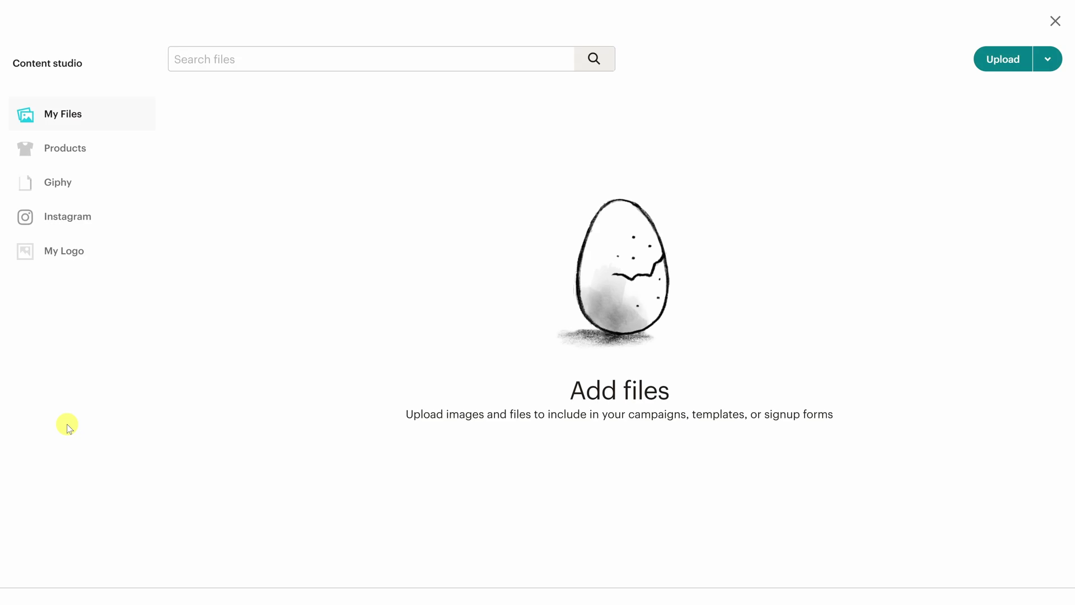
click(994, 63)
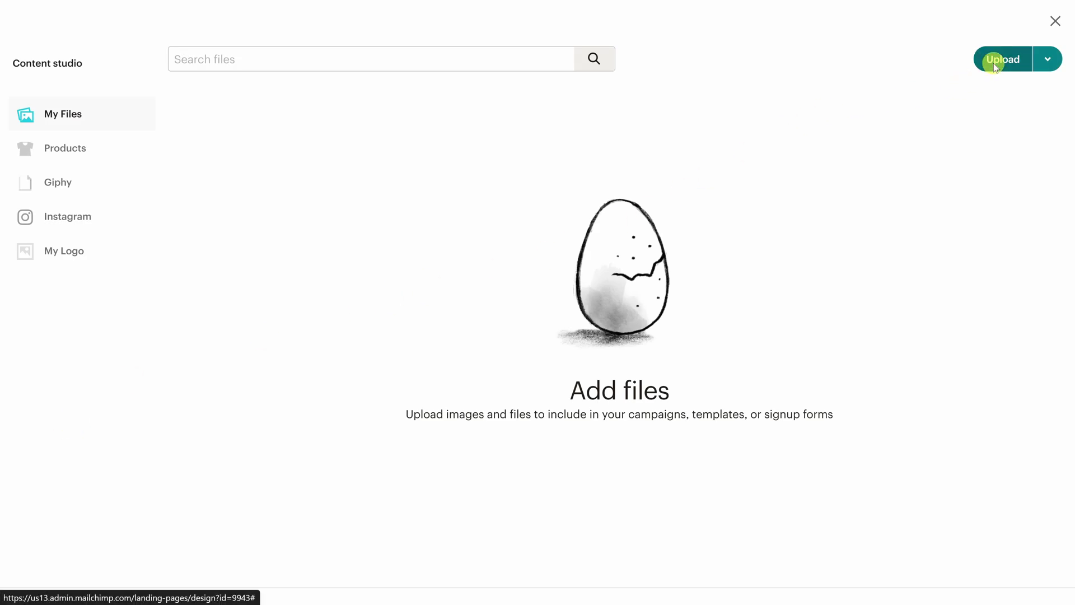
double_click(307, 125)
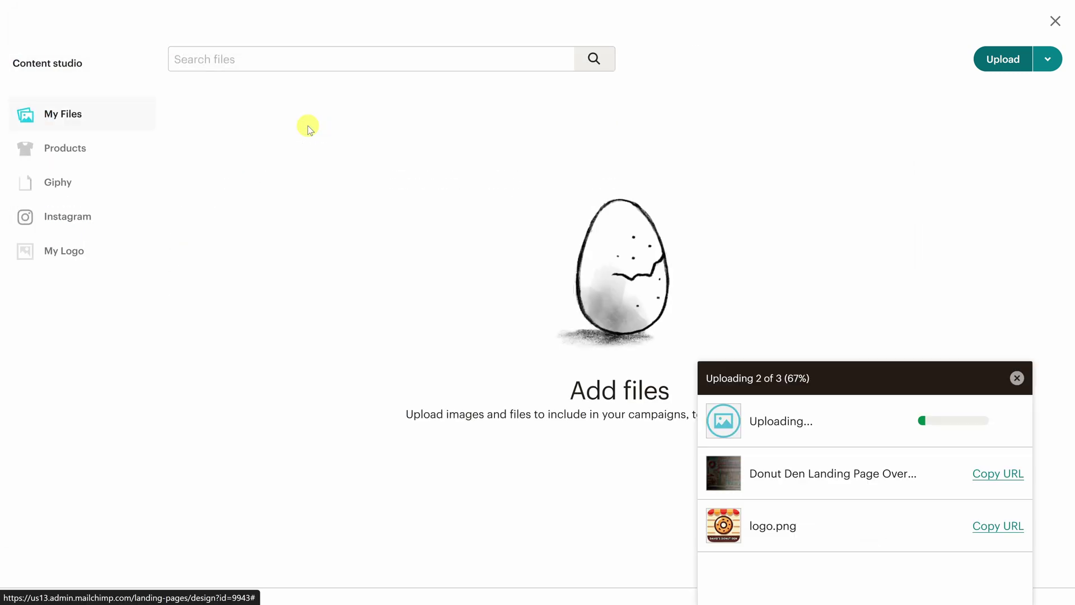
mouse_move(391, 336)
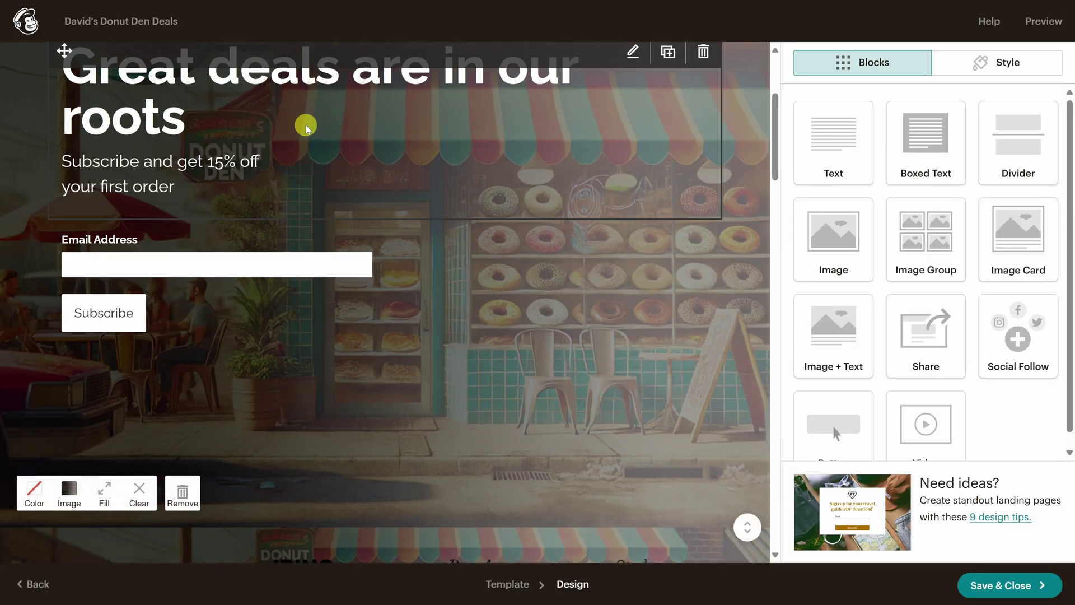
scroll(306, 126, up, 3)
scroll(307, 126, up, 2)
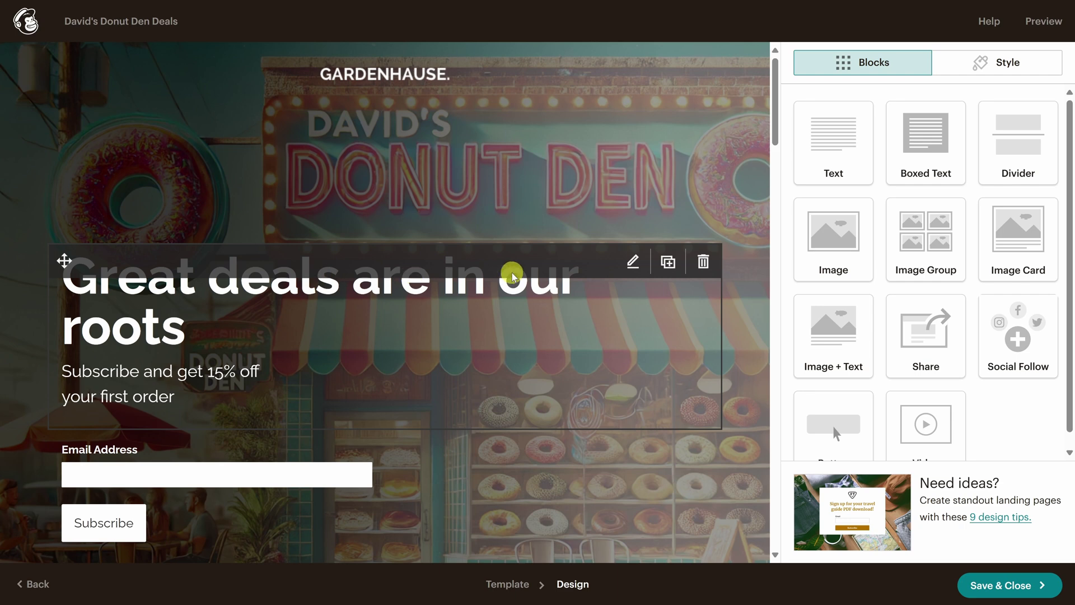
Step: Replace the hero headline with 'Grab Delicious Discounts on Donuts'
click(627, 263)
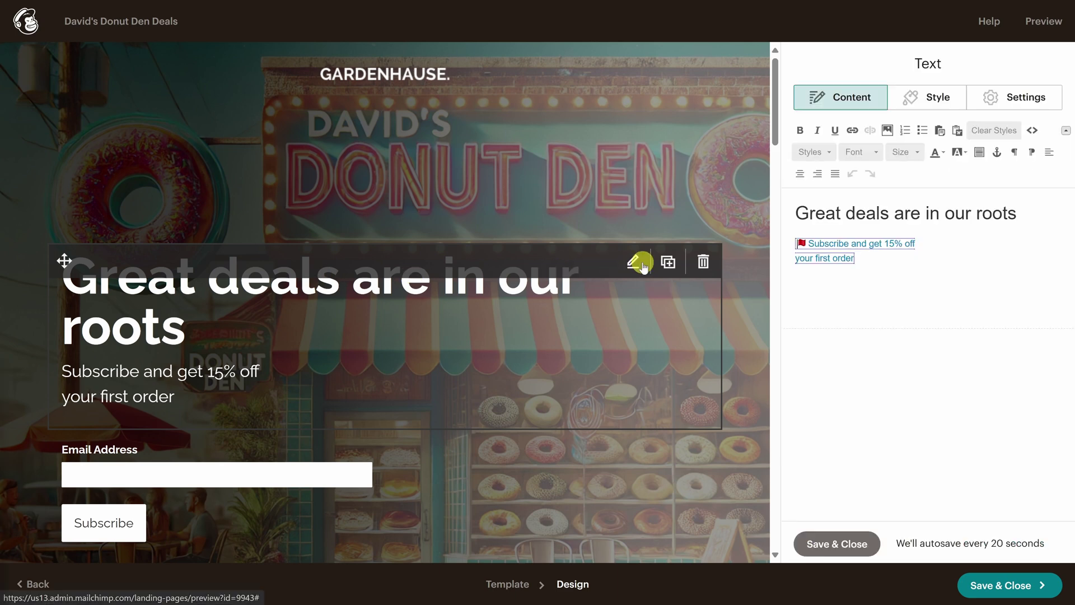
drag(798, 217, 1032, 216)
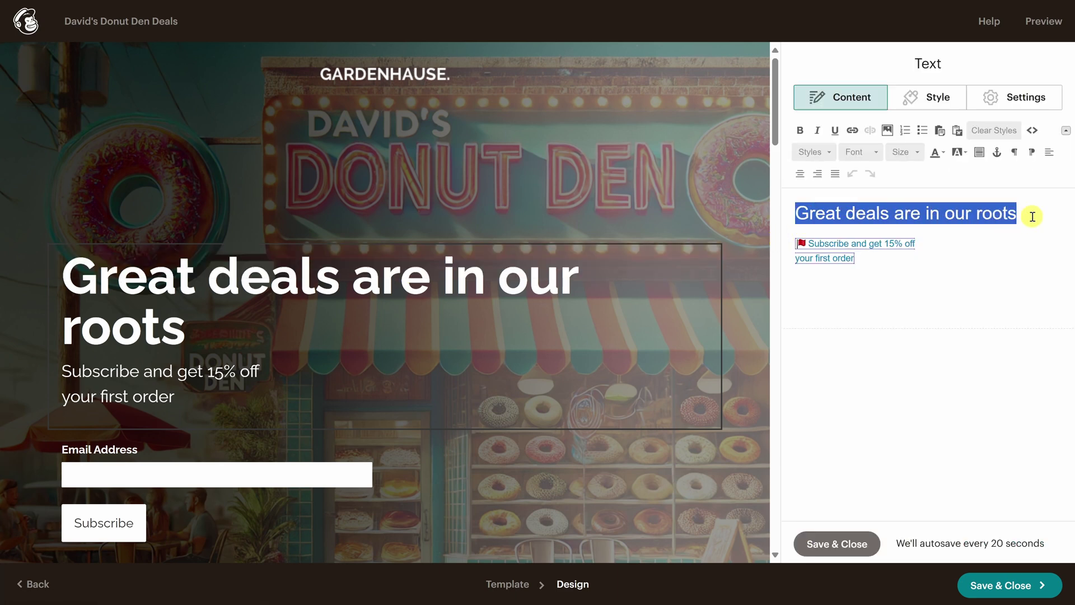
text(Grab Delicious Discounts on Donuts)
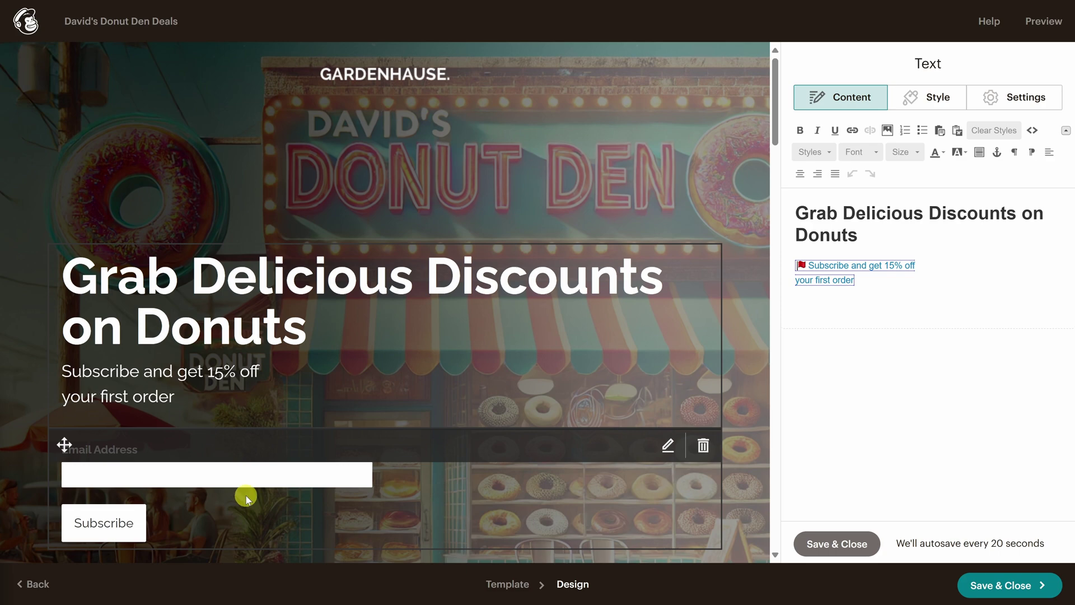
Step: Set the signup confirmation to 'Thank you! Please check your email for your discount coupon!'
click(246, 497)
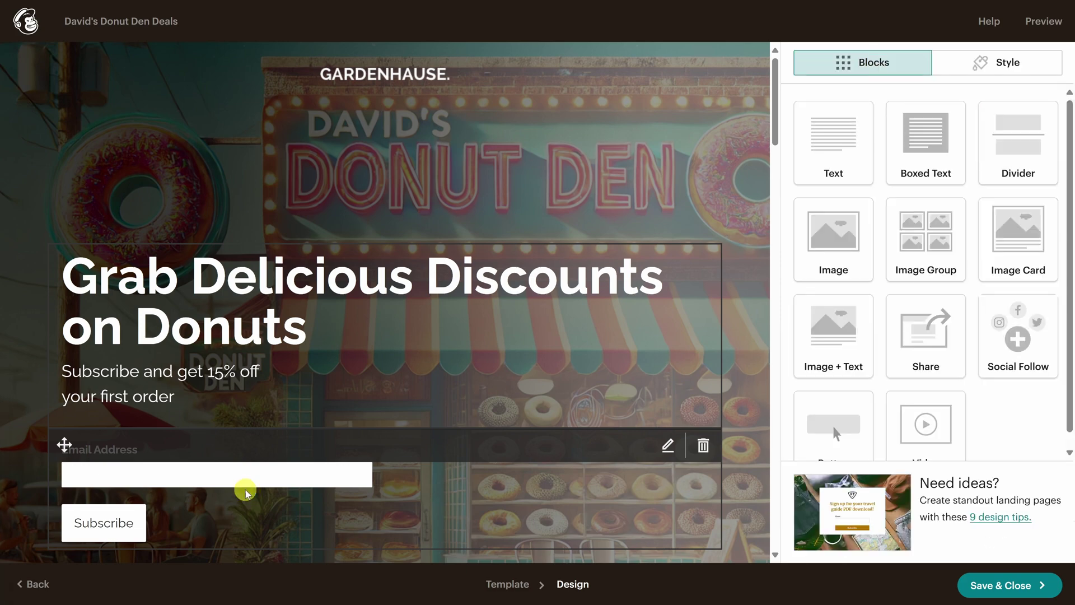
scroll(948, 338, down, 5)
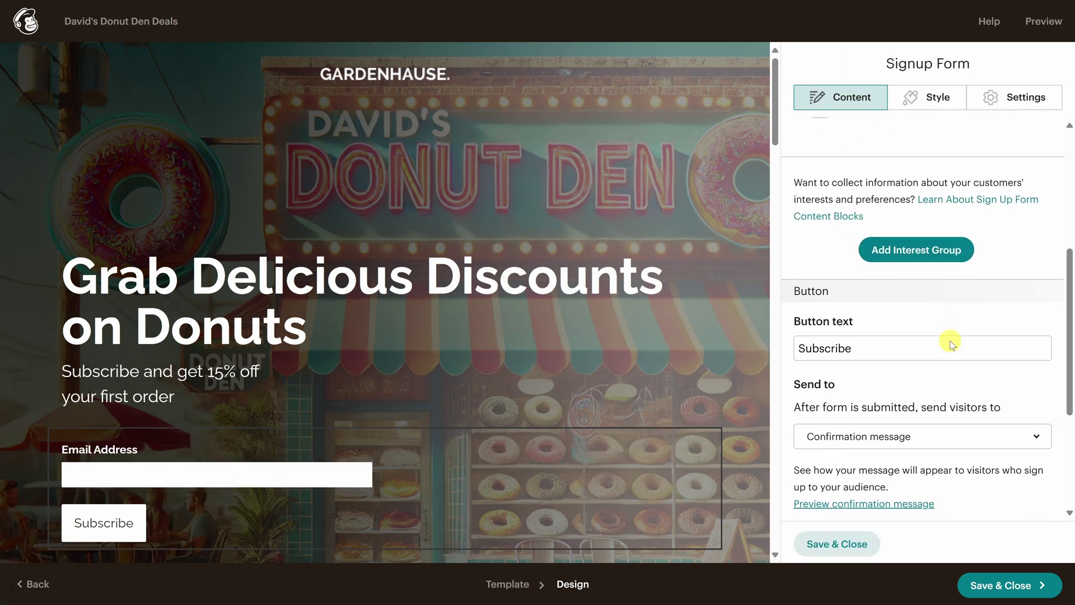
scroll(950, 339, down, 3)
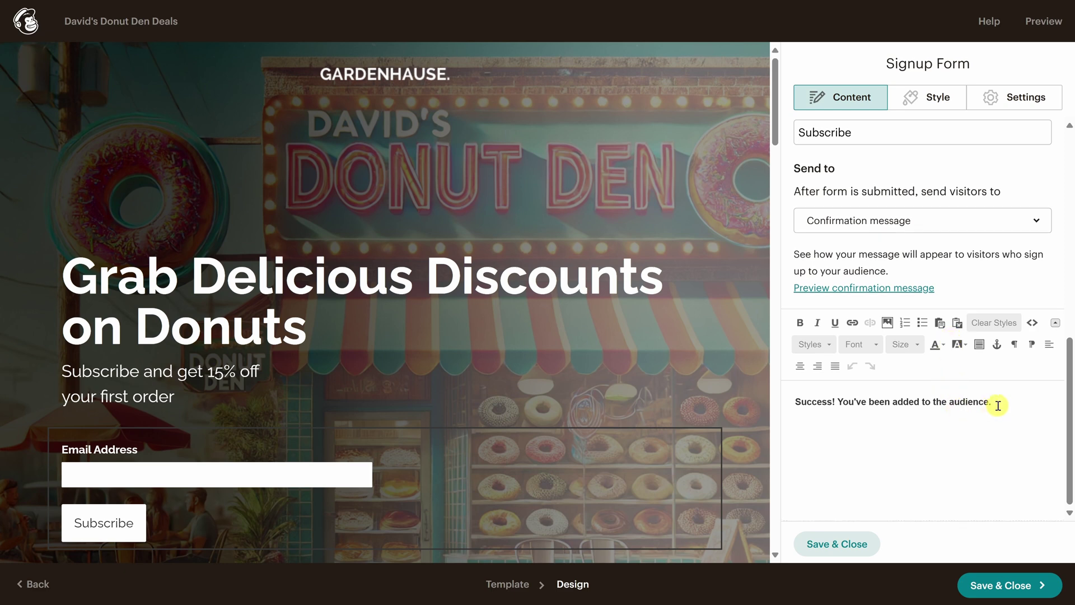
click(998, 405)
key(ctrl+a)
text(Thank you! Please check your email for your discount coupon!)
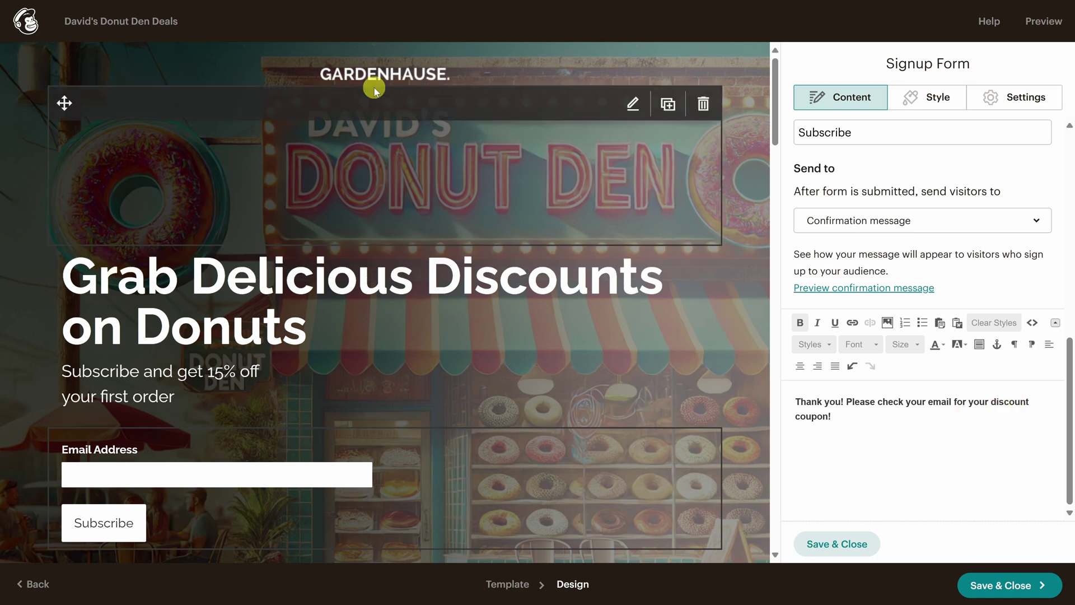
mouse_move(384, 76)
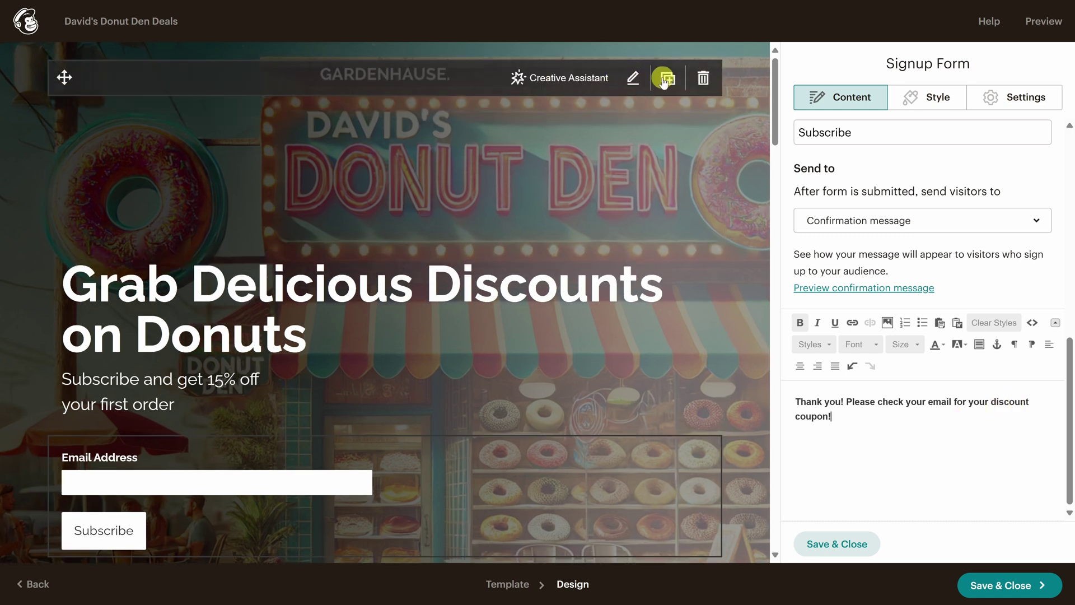
Step: Delete the GARDENHAUSE header block and save the landing-page design
click(705, 79)
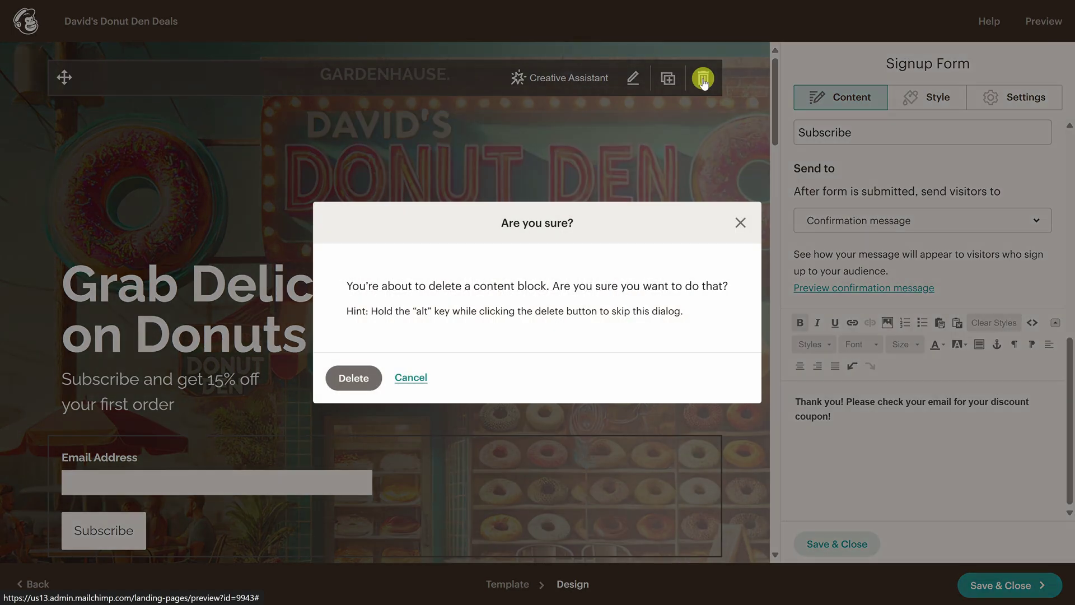
click(356, 386)
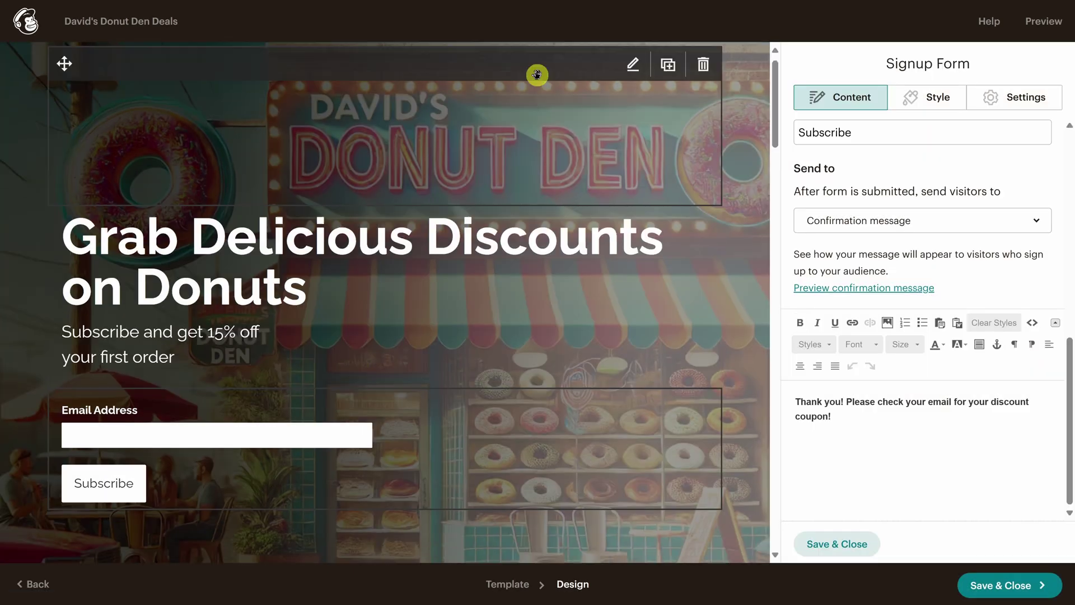
scroll(536, 75, down, 10)
scroll(537, 76, down, 4)
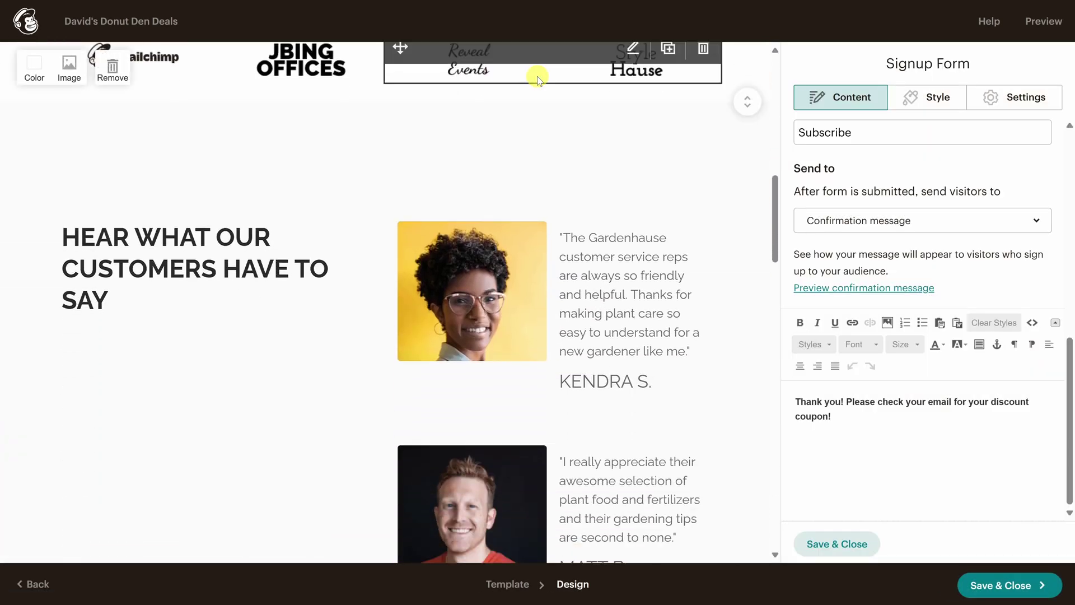
click(1011, 591)
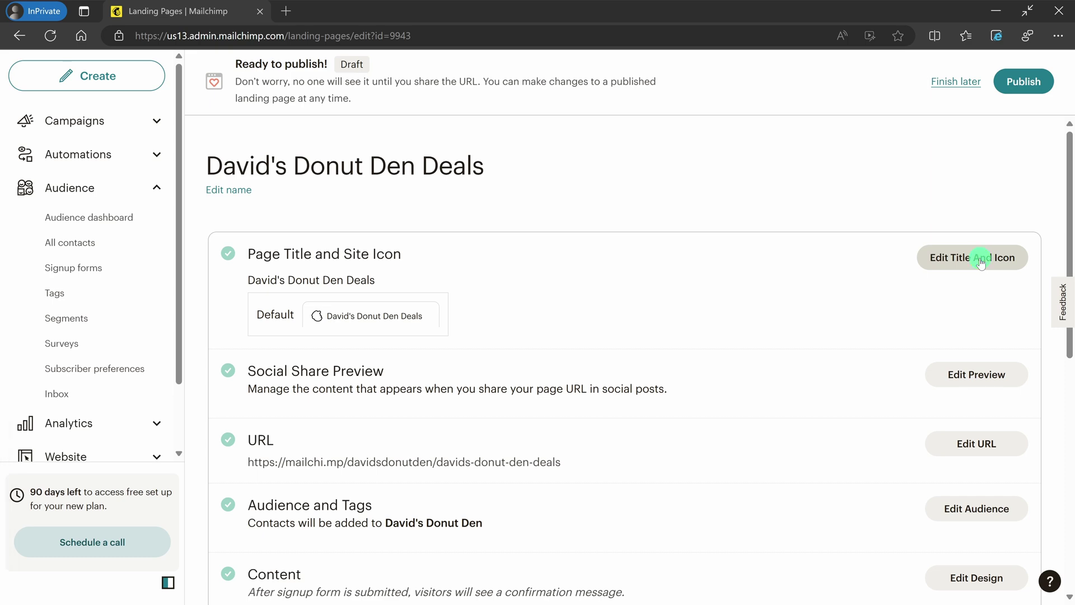
Step: Upload a custom donut-shop image as the landing page's site icon and save
click(980, 261)
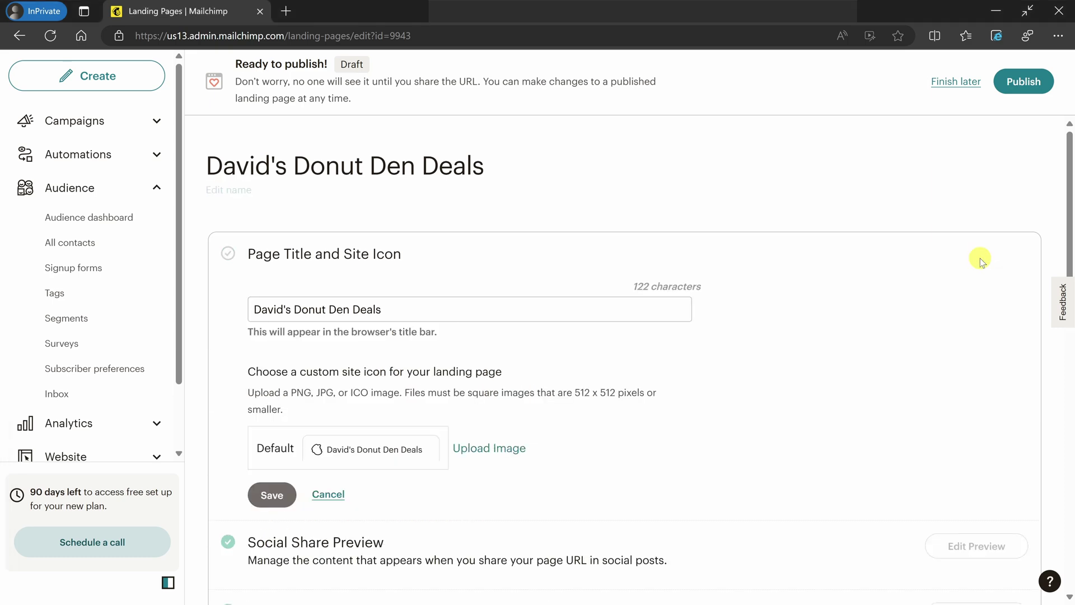
click(471, 448)
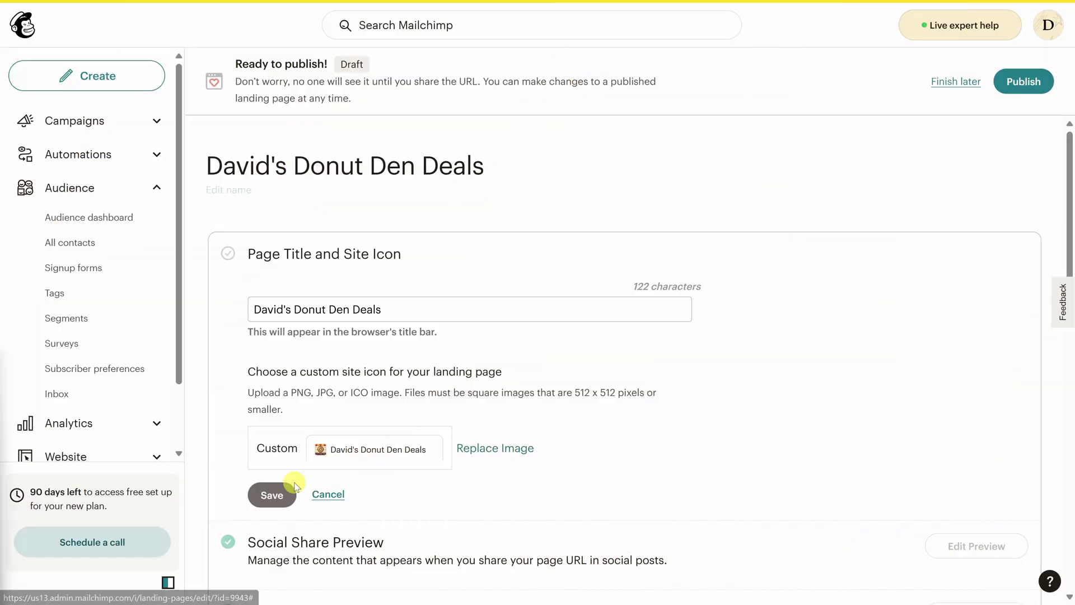
click(271, 496)
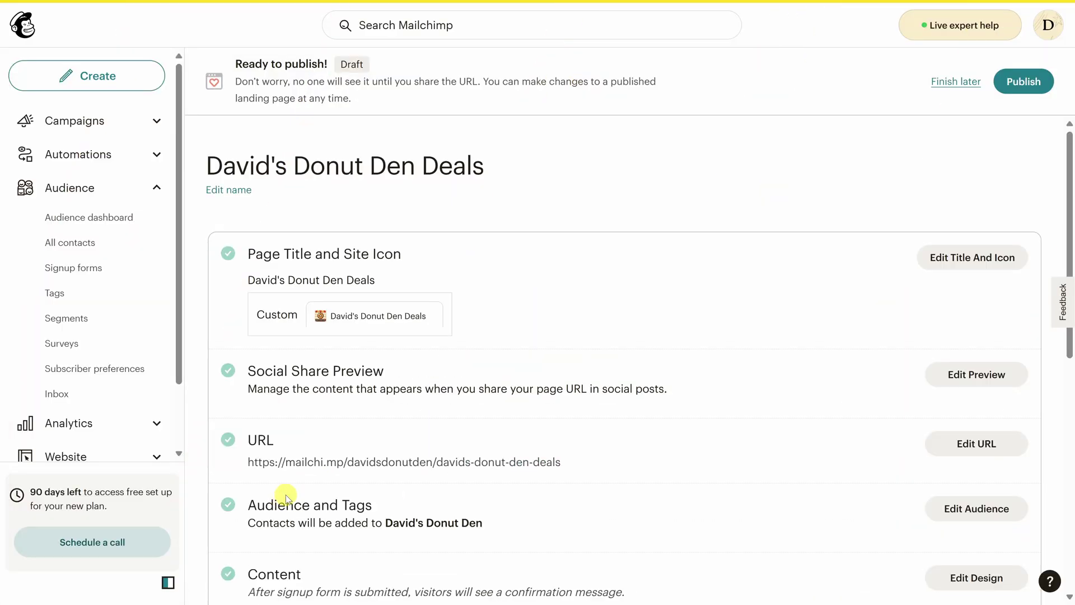
Step: Give the social share preview a donut-shop image and description 'Grab Your Delicious Donuts Here!'
click(962, 382)
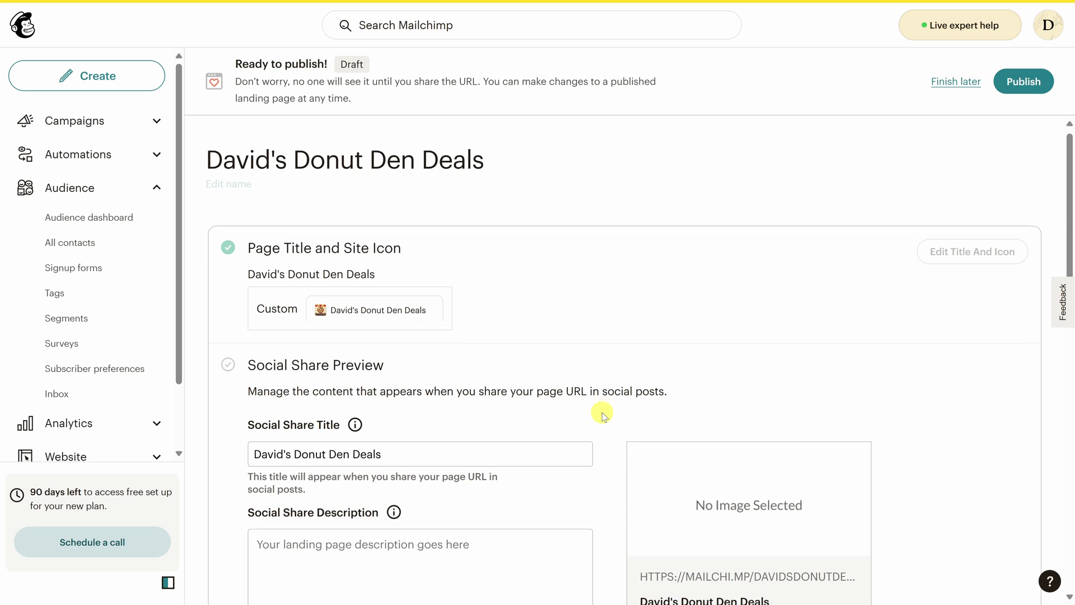
scroll(605, 414, down, 1)
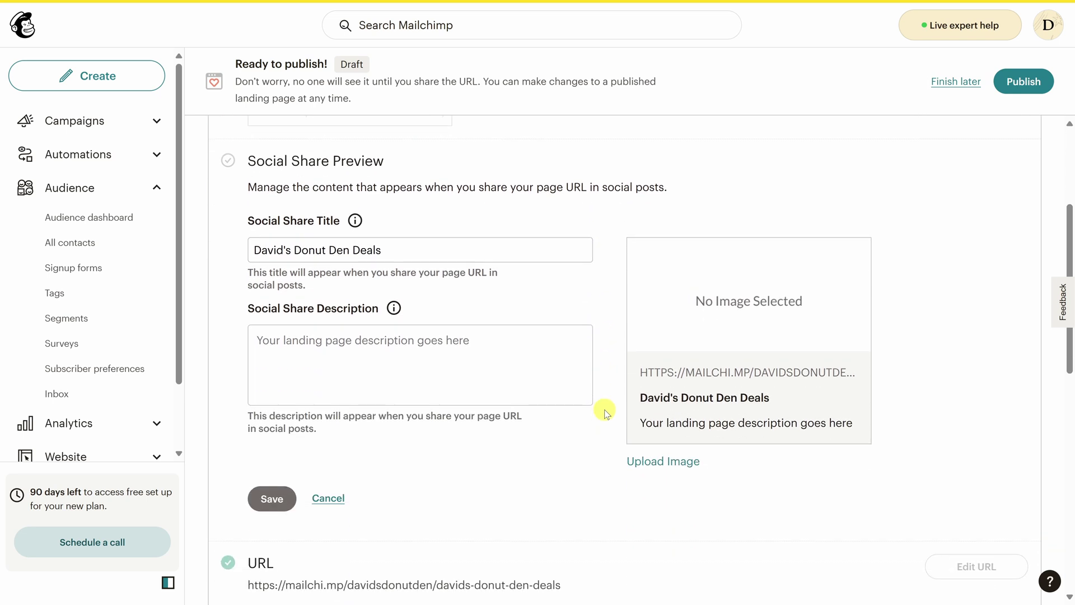
click(649, 461)
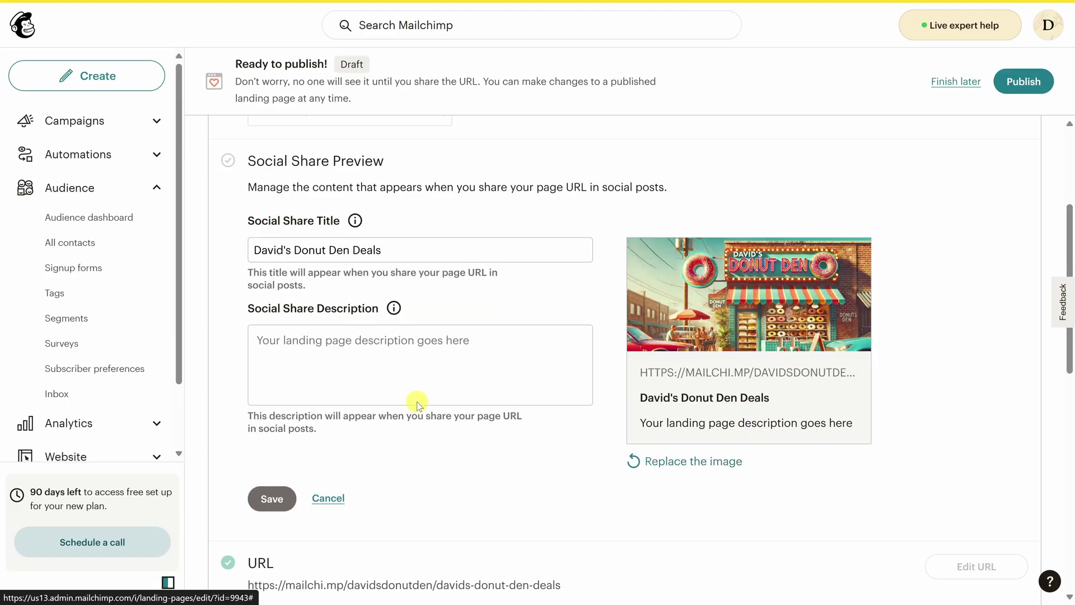
click(348, 342)
text(Grab Your Delicious Donuts Here!)
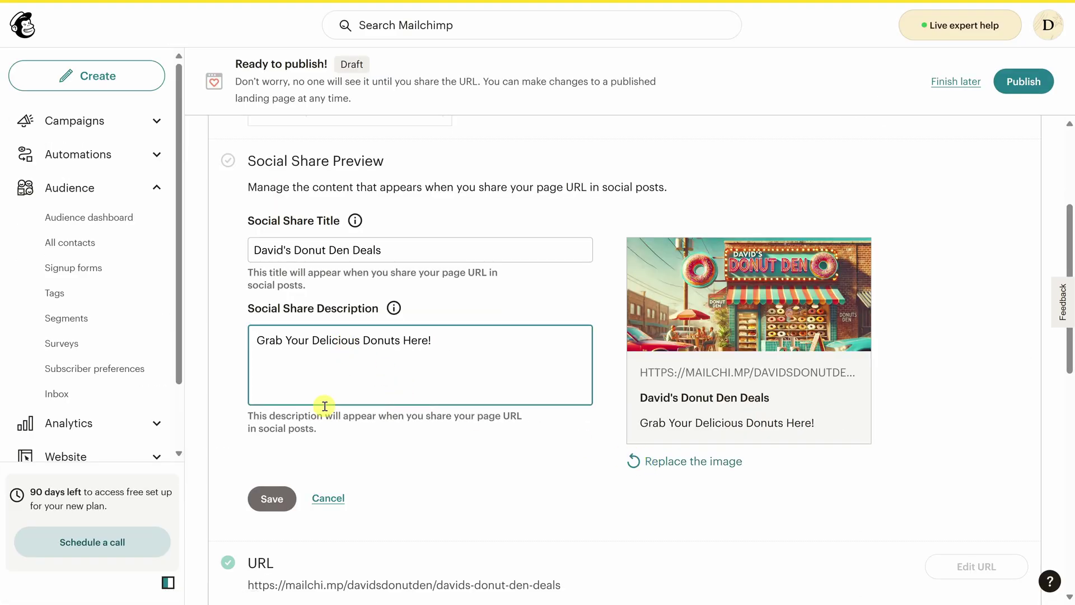
click(271, 507)
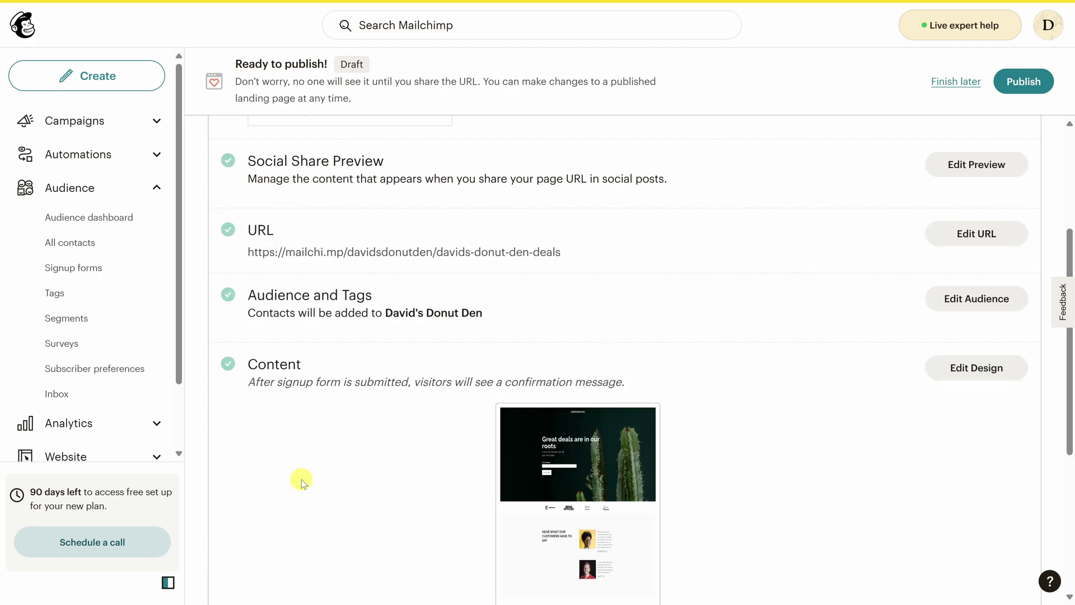
Step: Review the landing page's mailchi.mp URL settings and publish the landing page
click(947, 234)
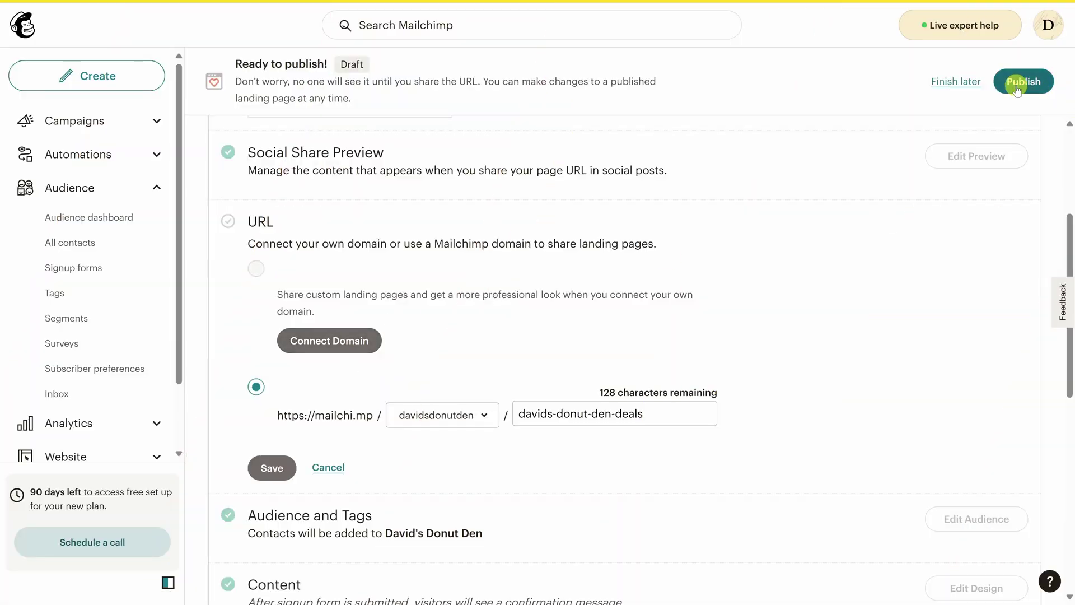
click(1021, 81)
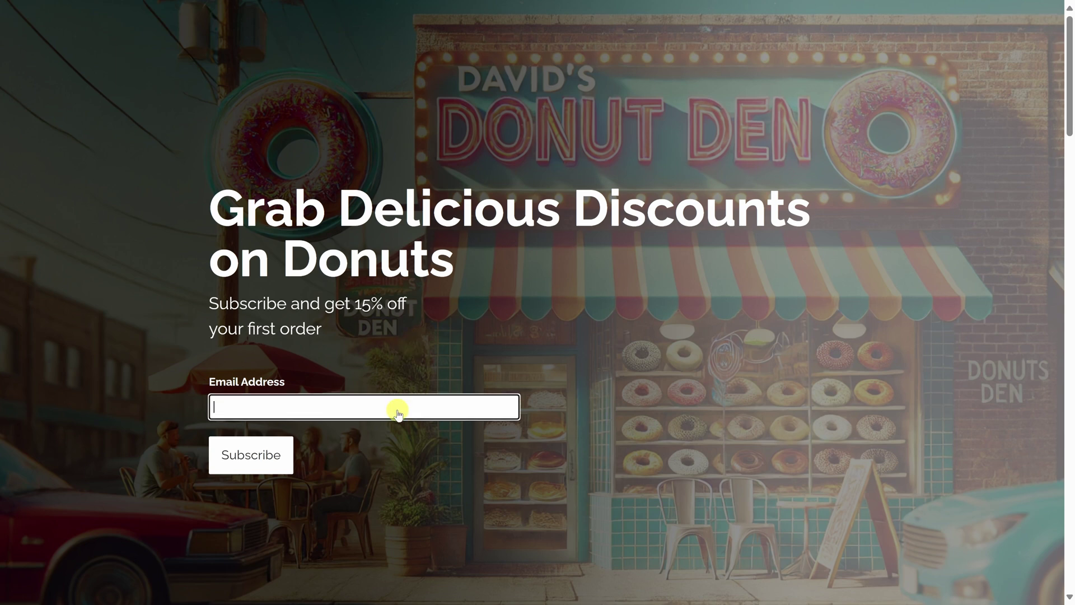
Step: Submit a test e-mail signup on the live page, then close the tab to return to the confirmation
click(253, 459)
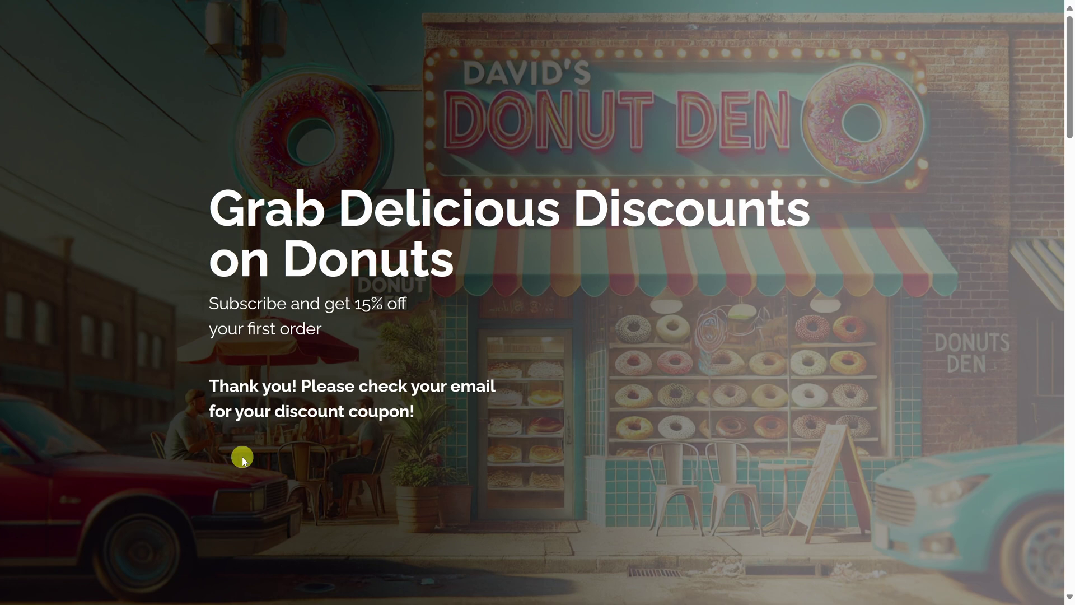
key(ctrl+w)
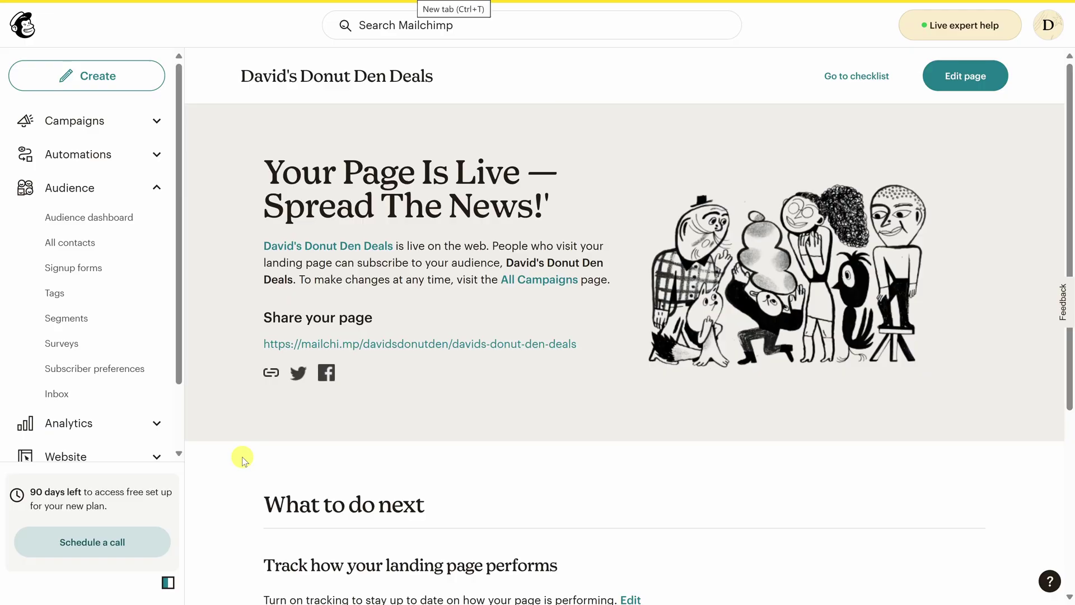
Step: Create a new email draft named 'Monthly Deals'
click(101, 76)
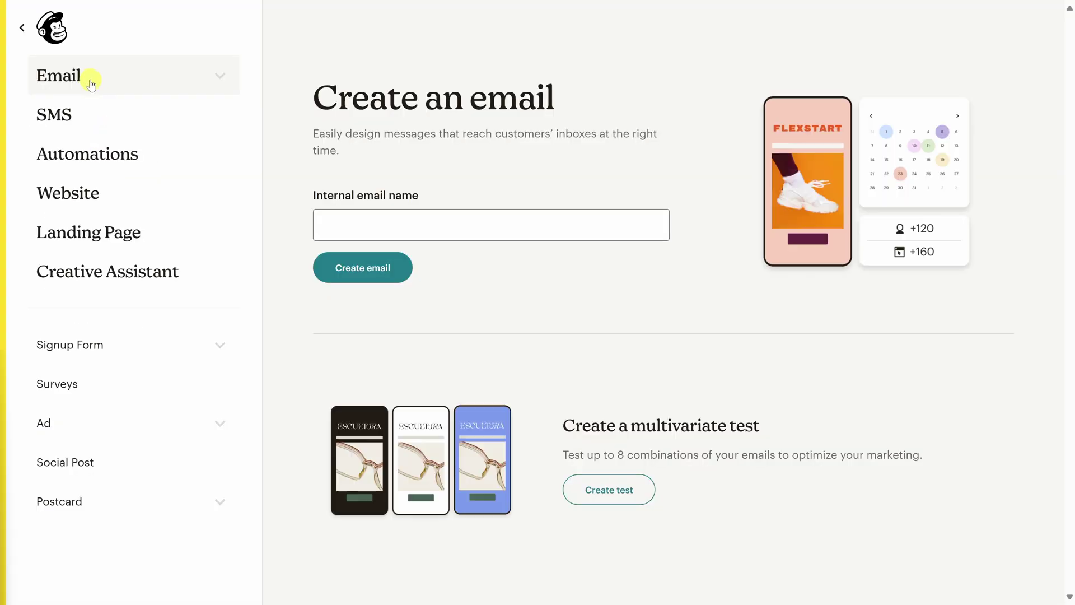
click(392, 233)
text(Monthly D)
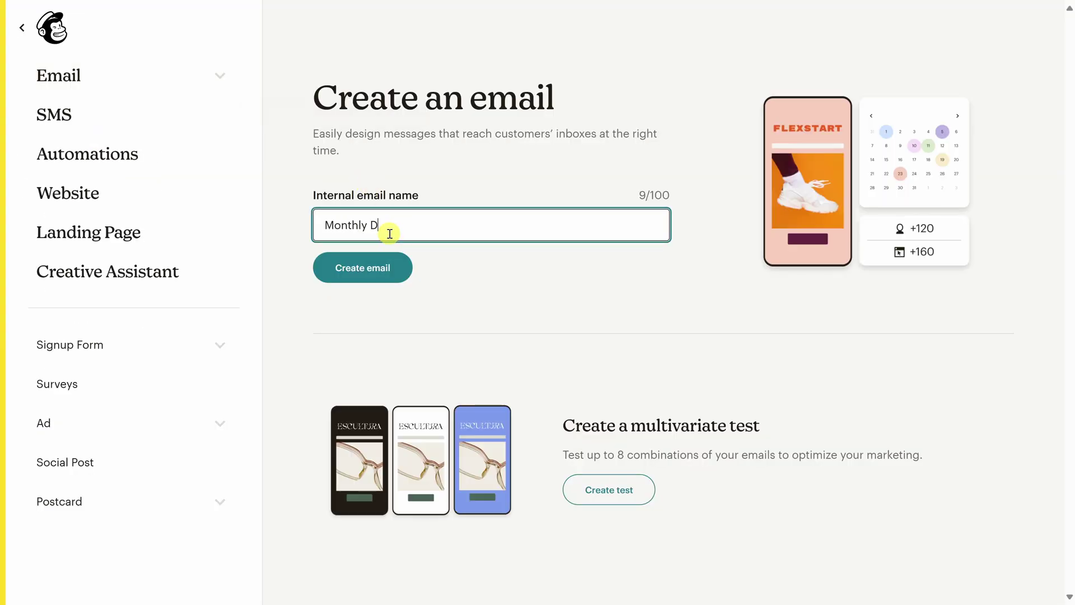
text(eals)
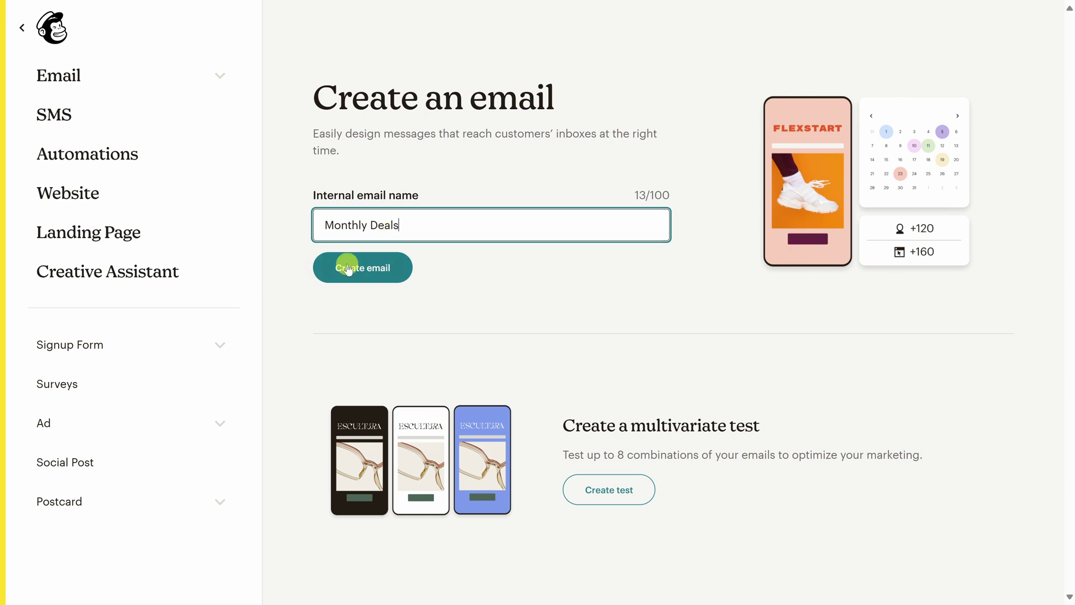
click(354, 268)
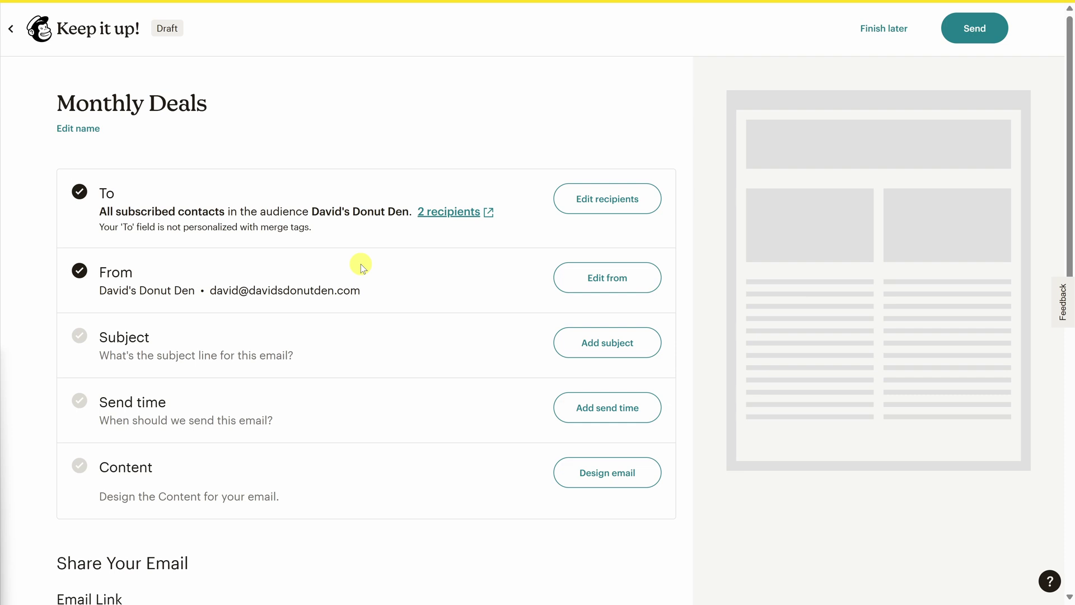
Step: Generate AI subject lines from the prompt 'donut deals of the month' and apply the fourth suggestion
click(597, 342)
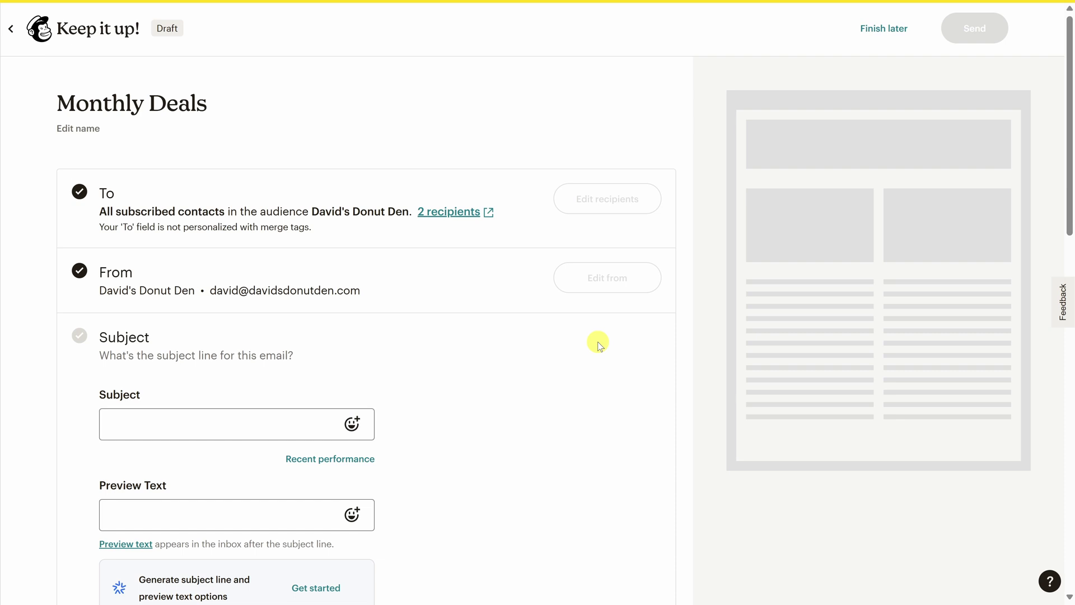
scroll(504, 308, down, 2)
scroll(224, 241, down, 1)
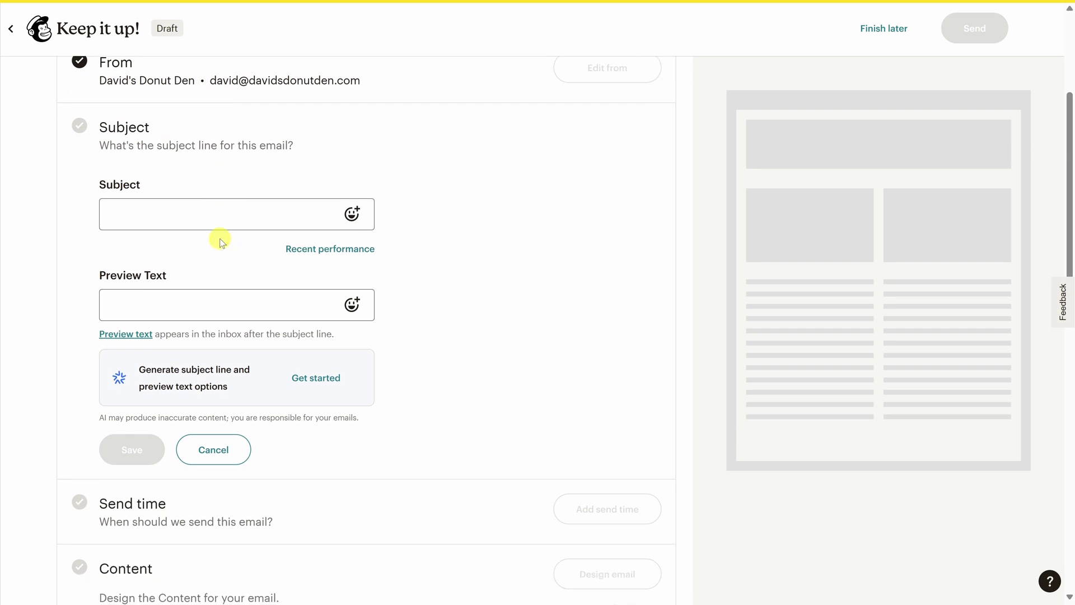
click(214, 213)
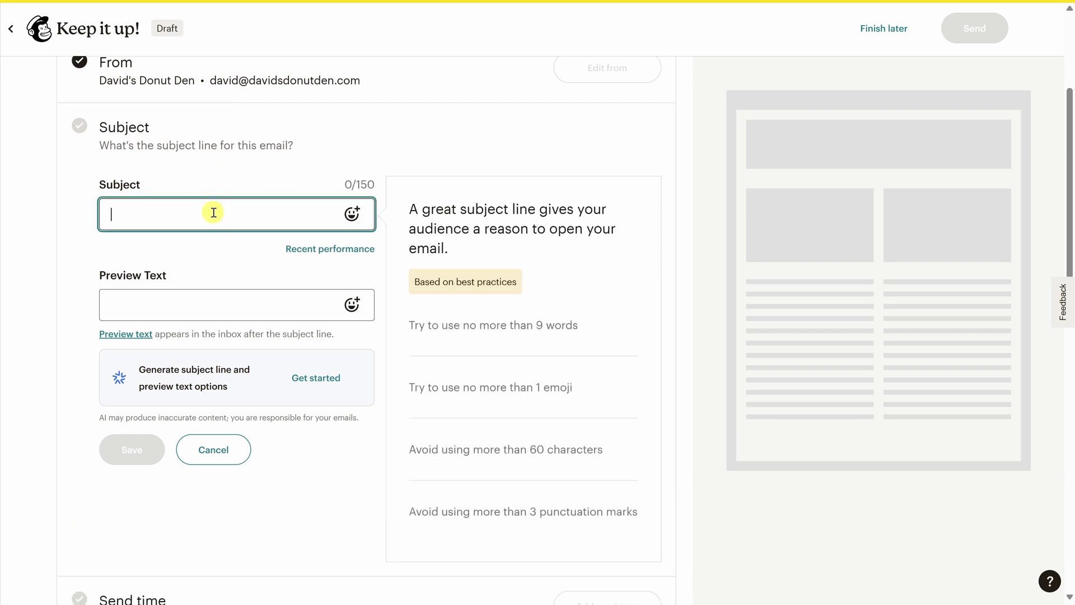
click(255, 383)
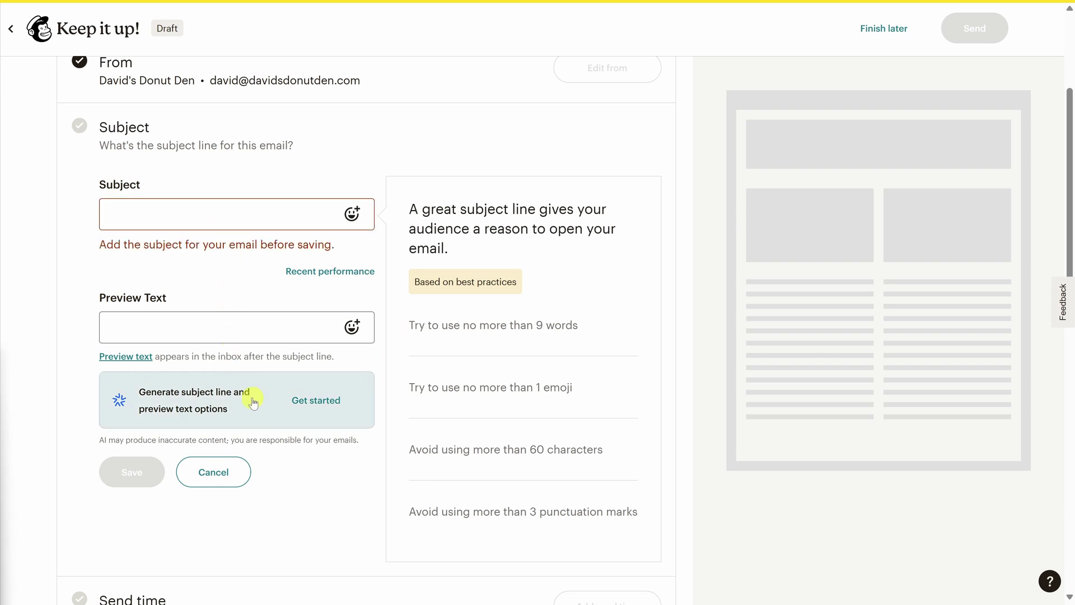
click(329, 401)
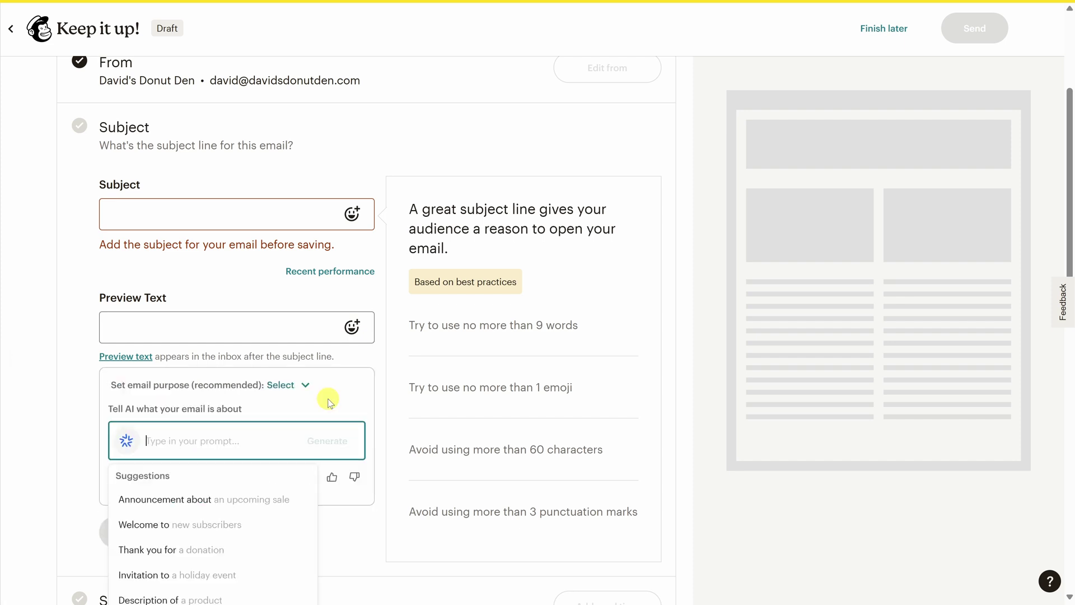
text(donut deals of )
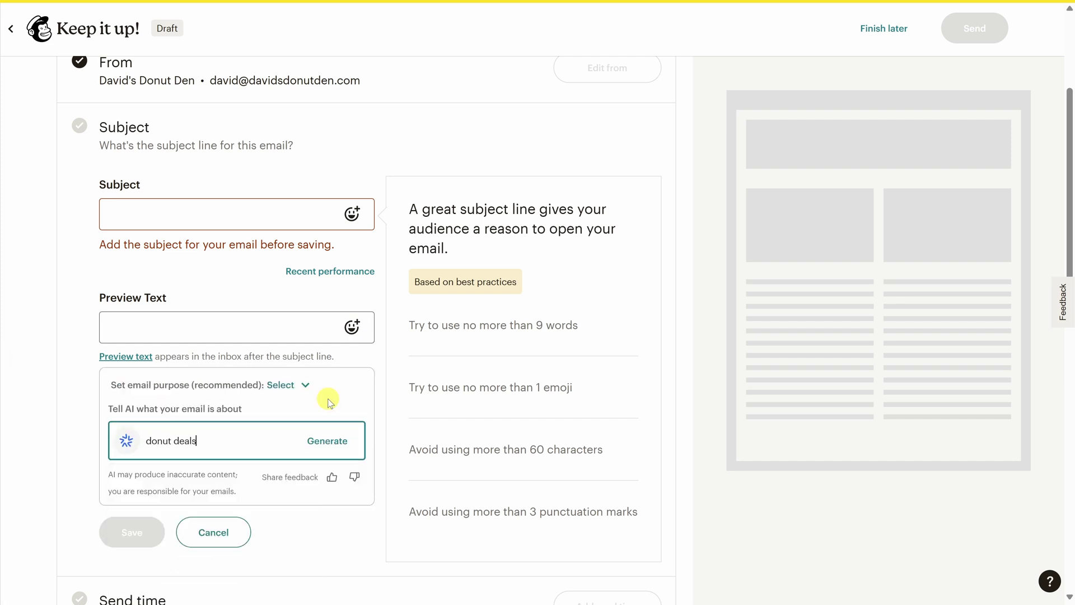
text(the month)
click(324, 442)
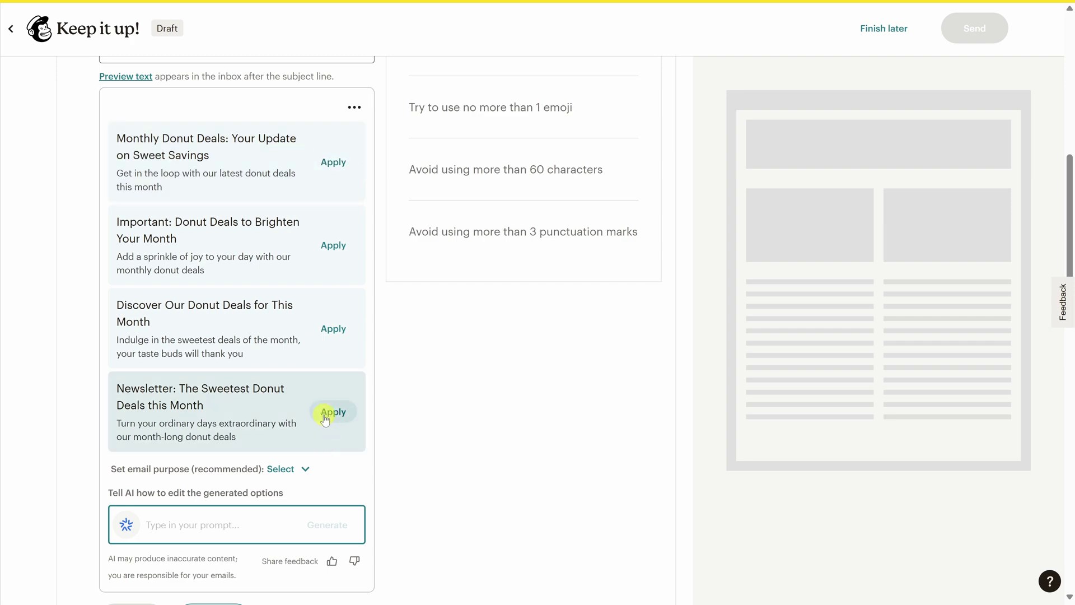
click(326, 414)
Step: Remove the 'Newsletter: ' prefix, leaving 'The Sweetest Donut Deals this Month', and save
scroll(325, 414, up, 5)
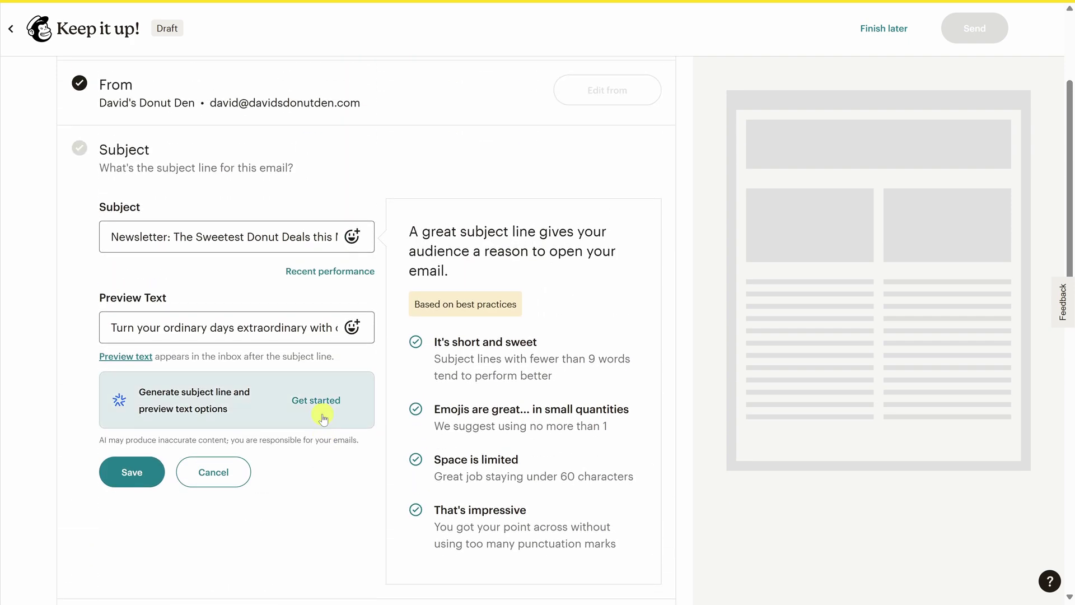
drag(174, 237, 78, 243)
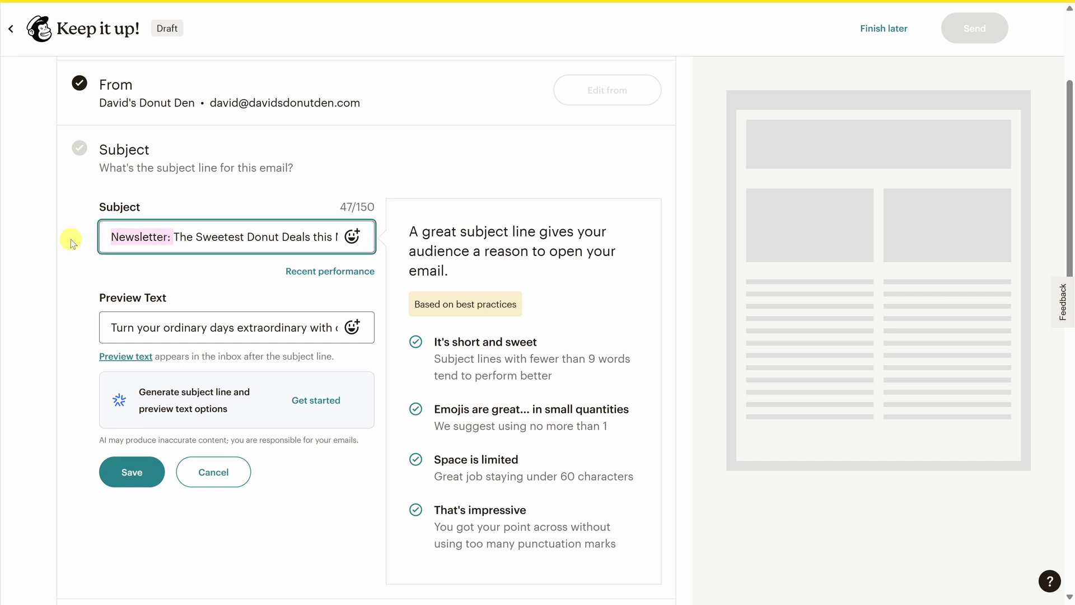
key(BackSpace)
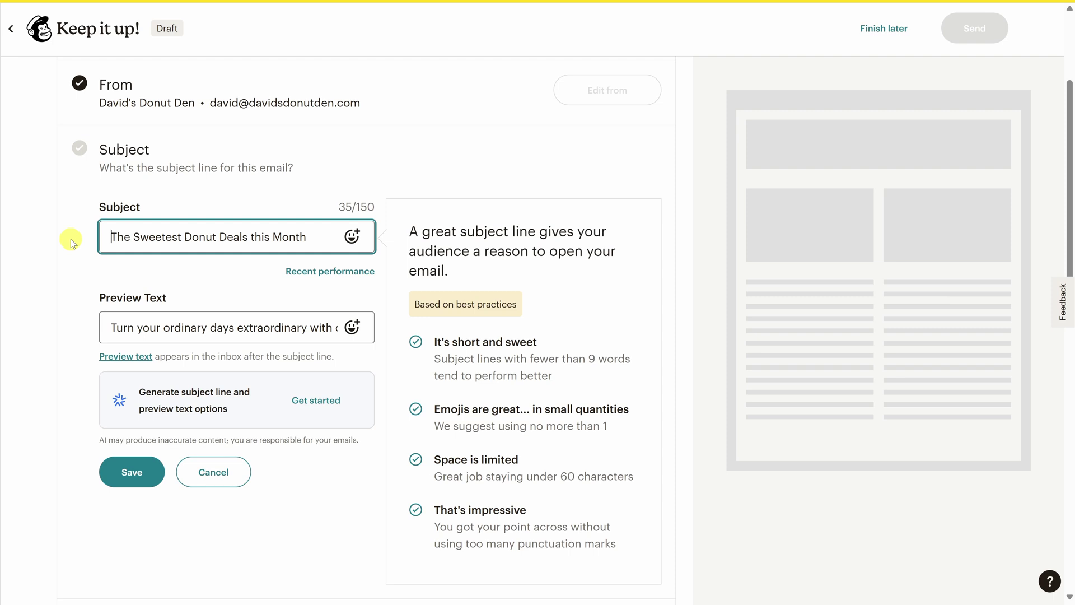
click(122, 475)
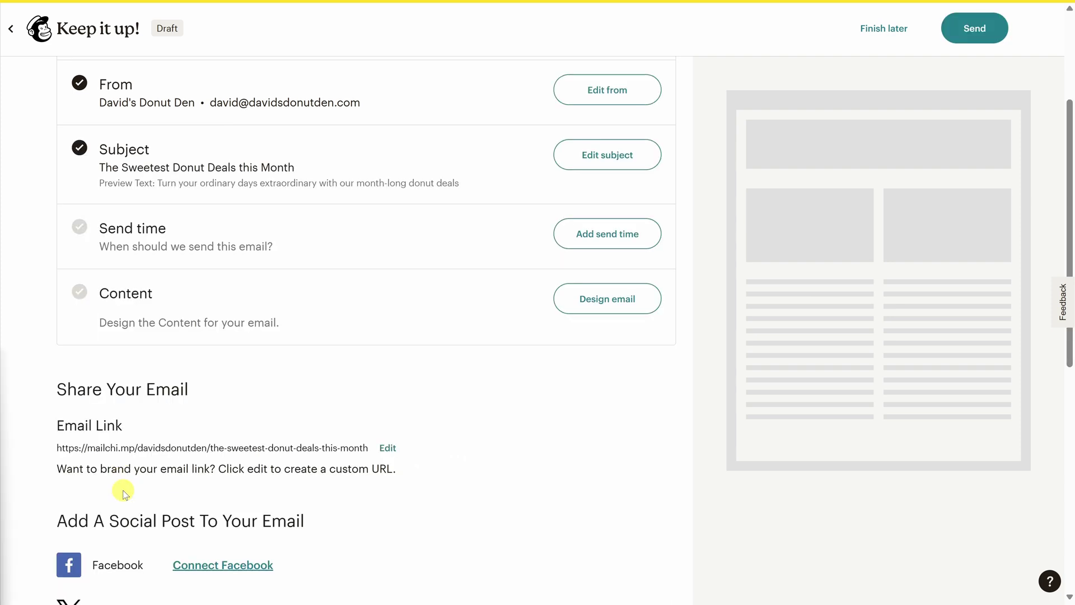
Step: Schedule the email to send at a specific time on June 15
click(613, 235)
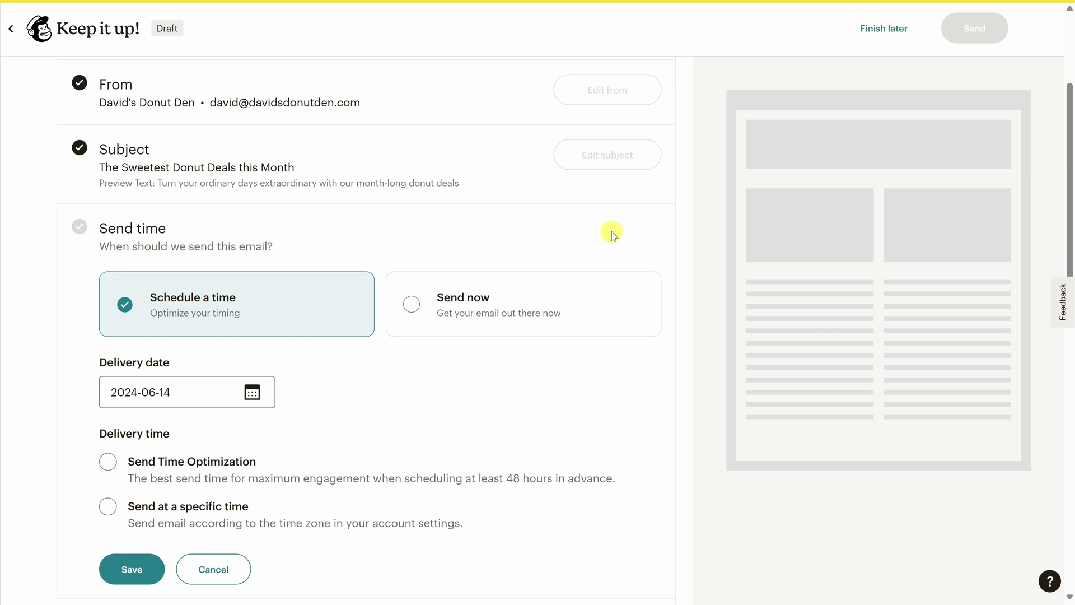
click(108, 463)
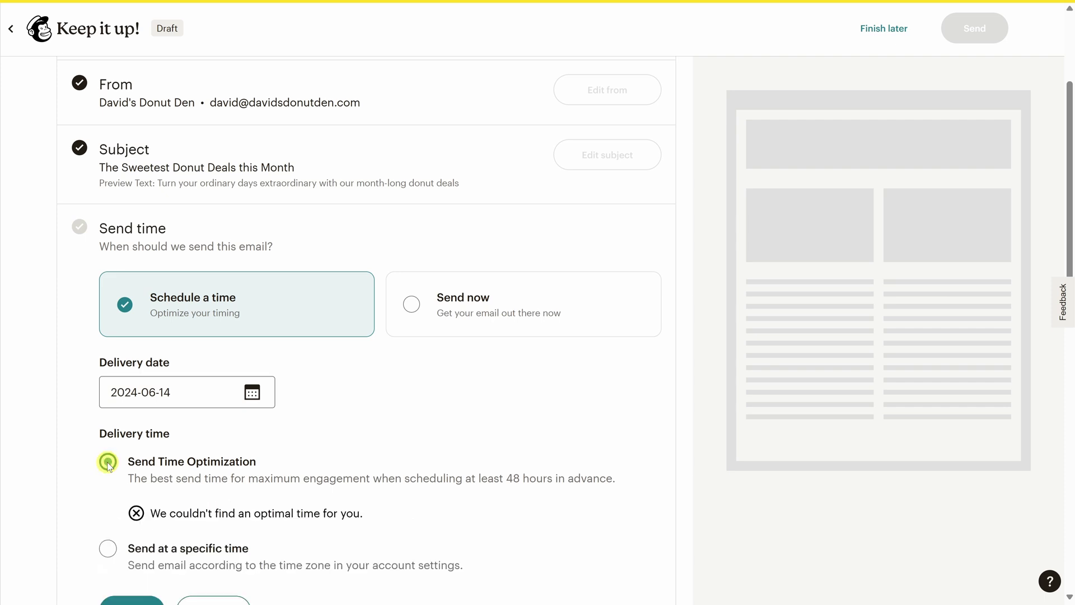
scroll(109, 467, down, 1)
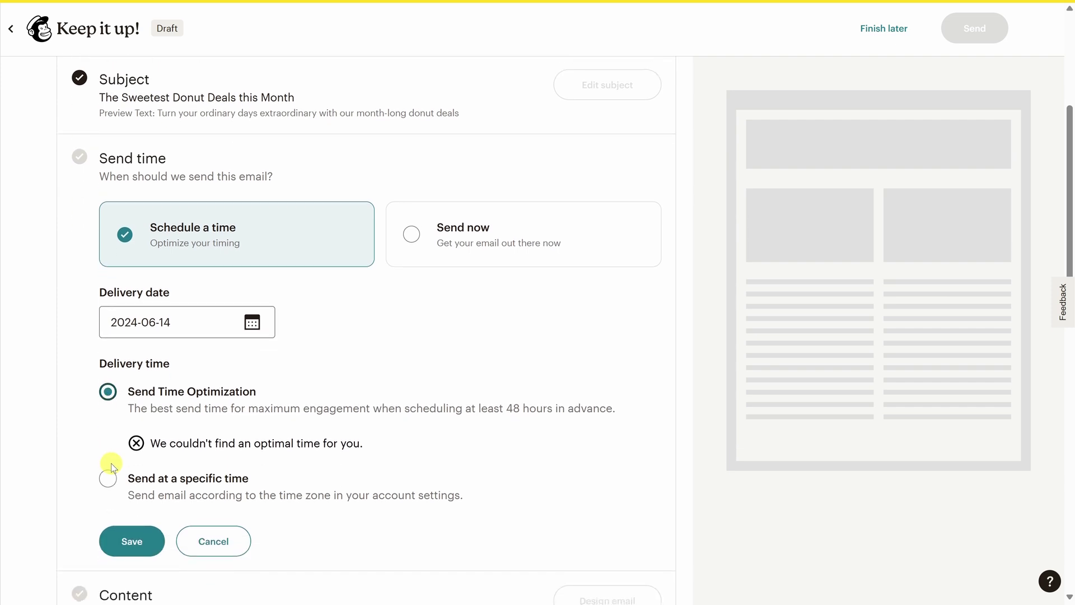
click(107, 479)
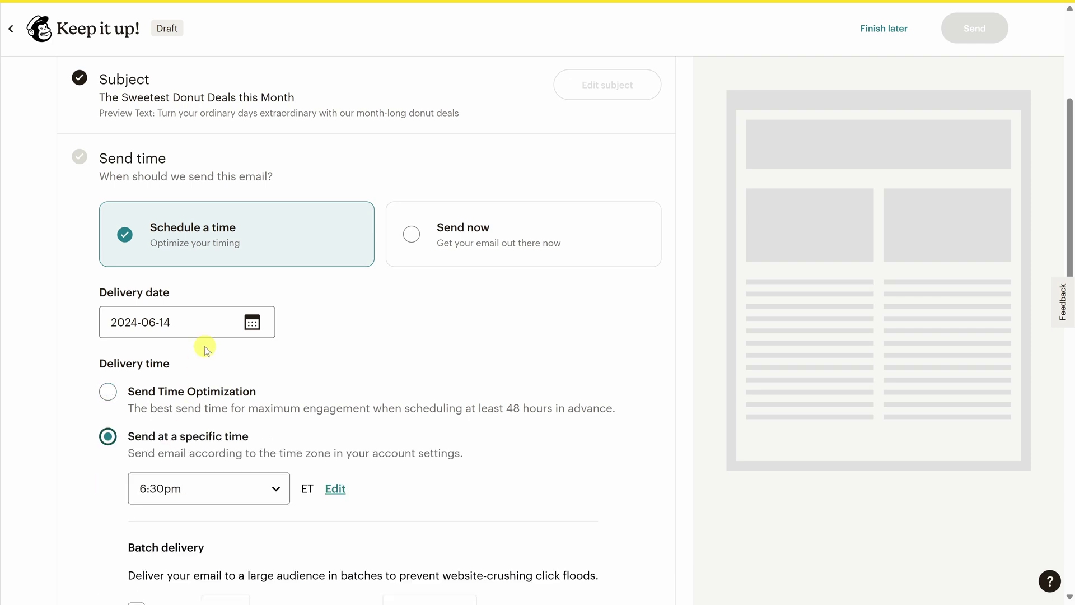
click(252, 322)
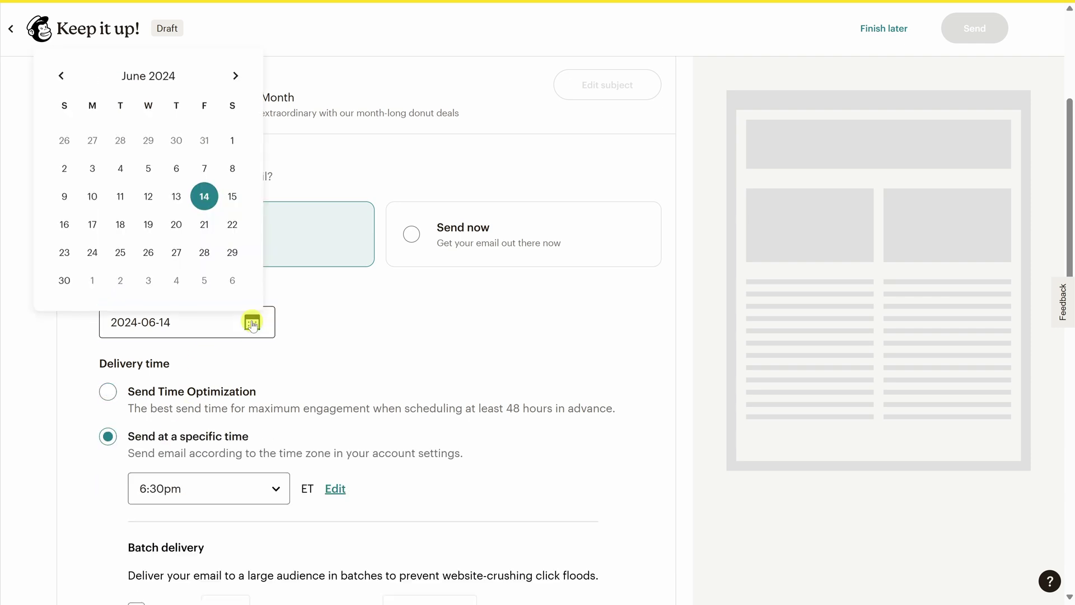
click(232, 196)
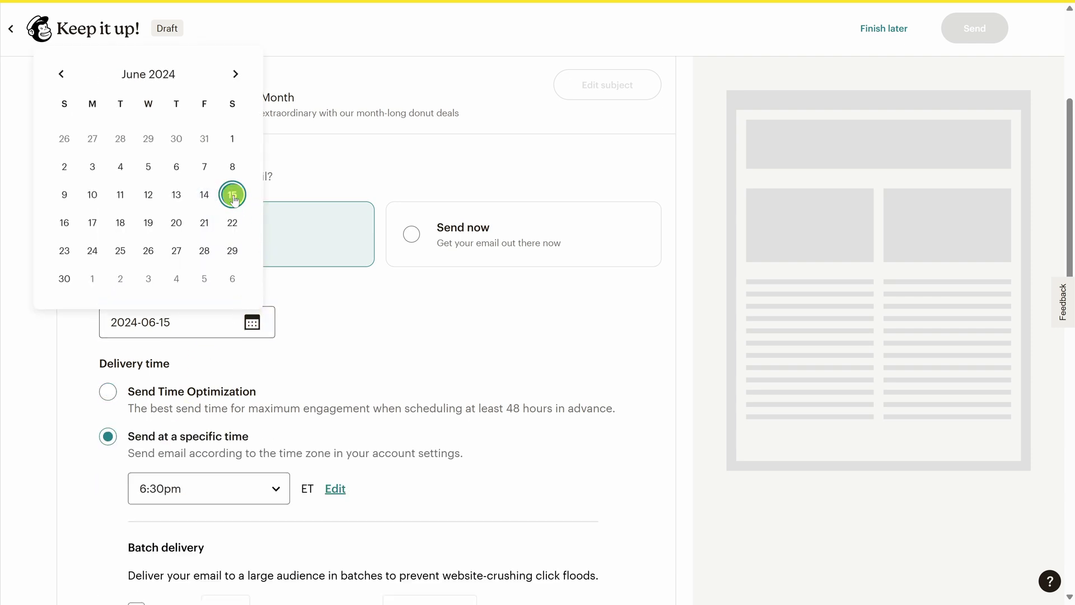
Step: Set the delivery time to 5:00 AM and save the schedule
click(283, 488)
scroll(233, 300, up, 5)
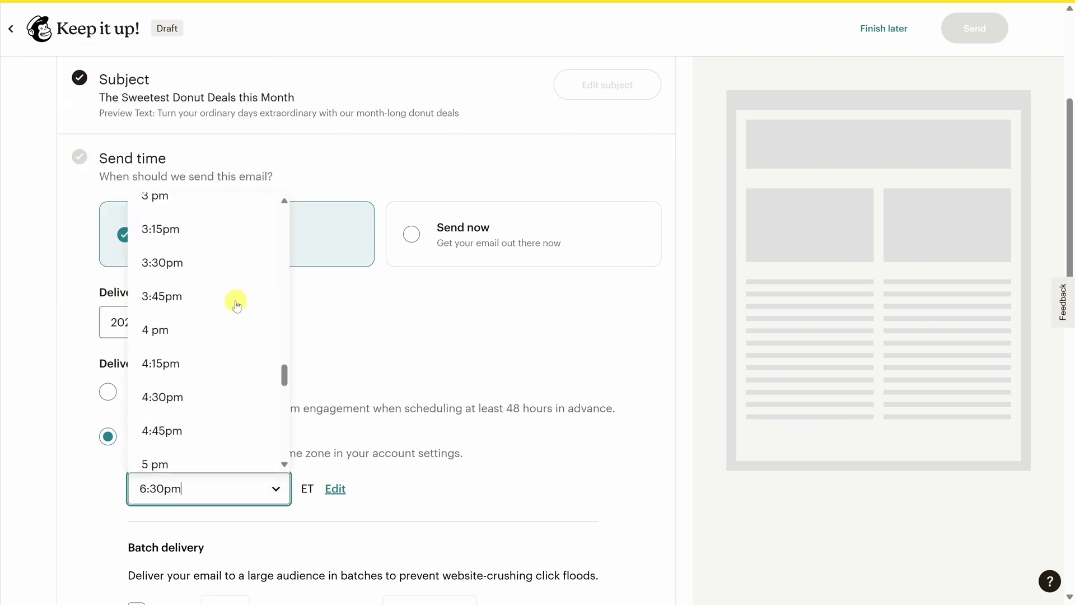
scroll(233, 313, up, 5)
scroll(233, 313, up, 7)
scroll(232, 314, up, 3)
scroll(232, 315, up, 3)
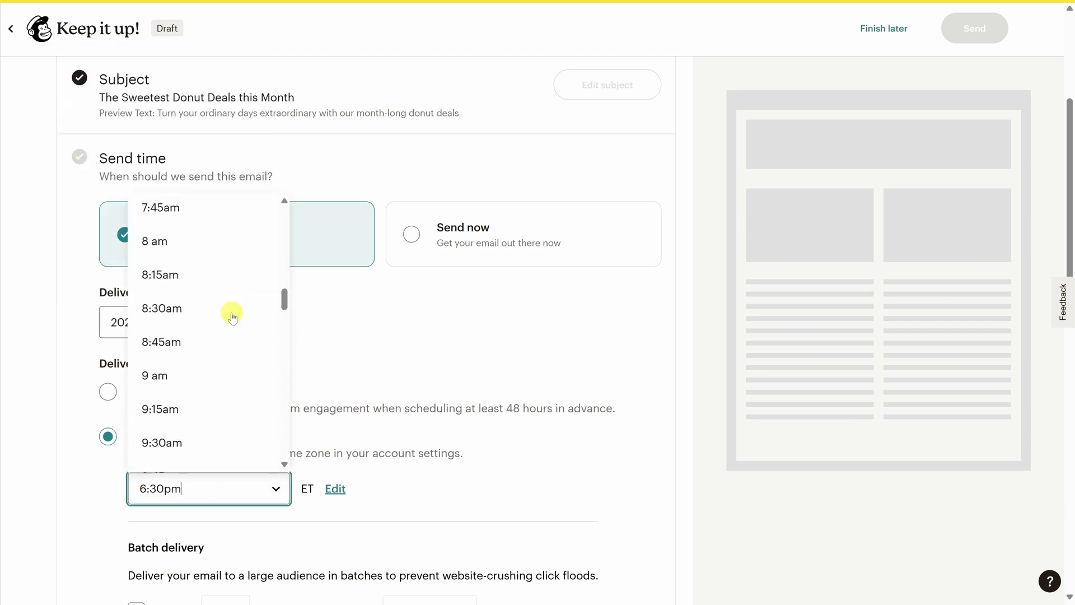
scroll(233, 316, up, 3)
scroll(230, 313, up, 5)
scroll(210, 286, up, 3)
click(184, 331)
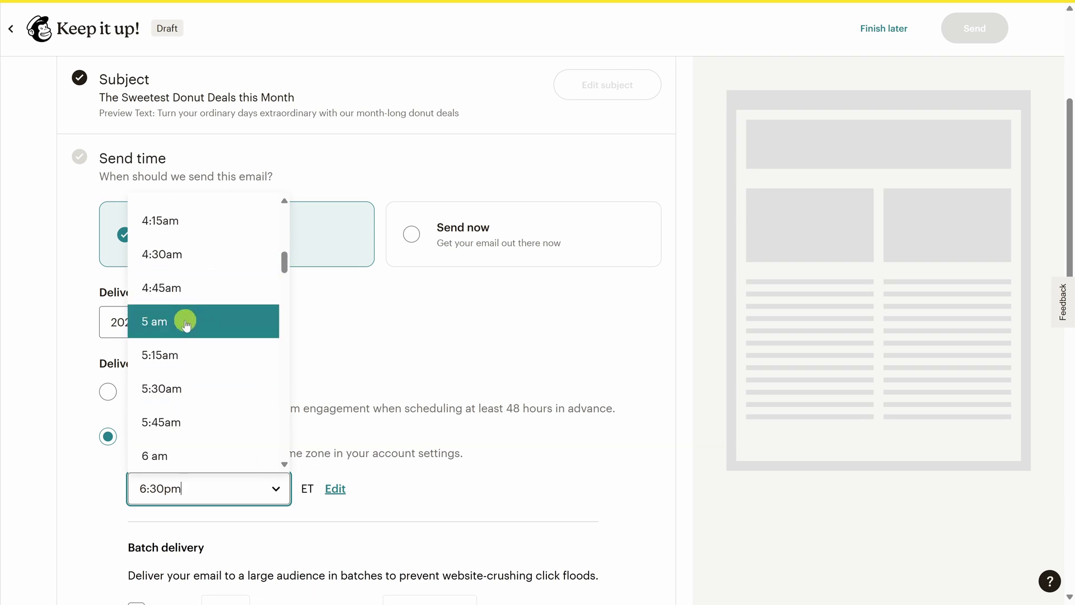
scroll(235, 334, down, 2)
scroll(224, 334, down, 3)
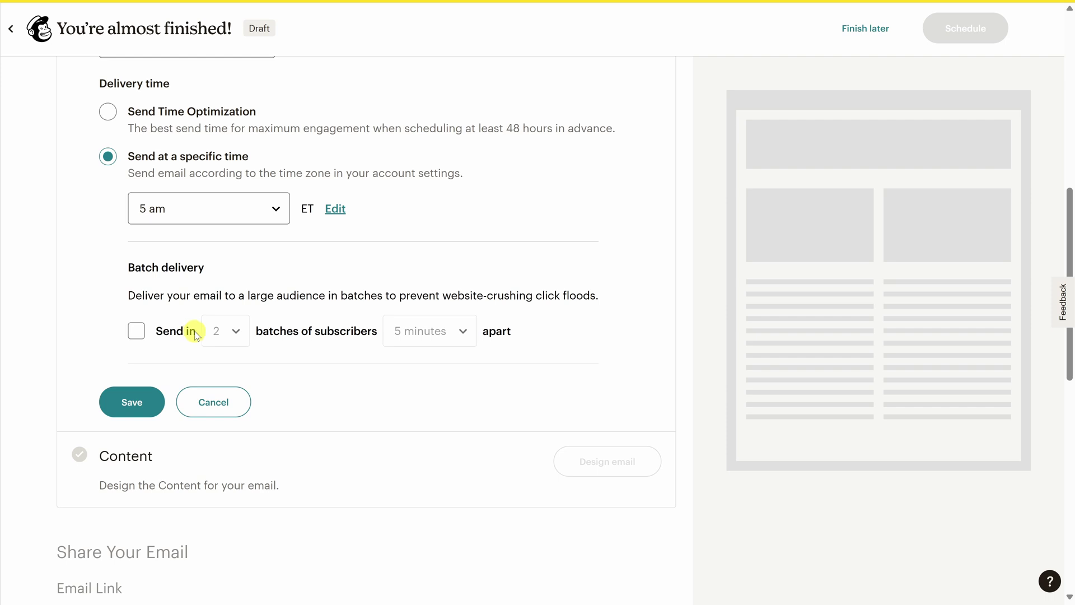
click(123, 409)
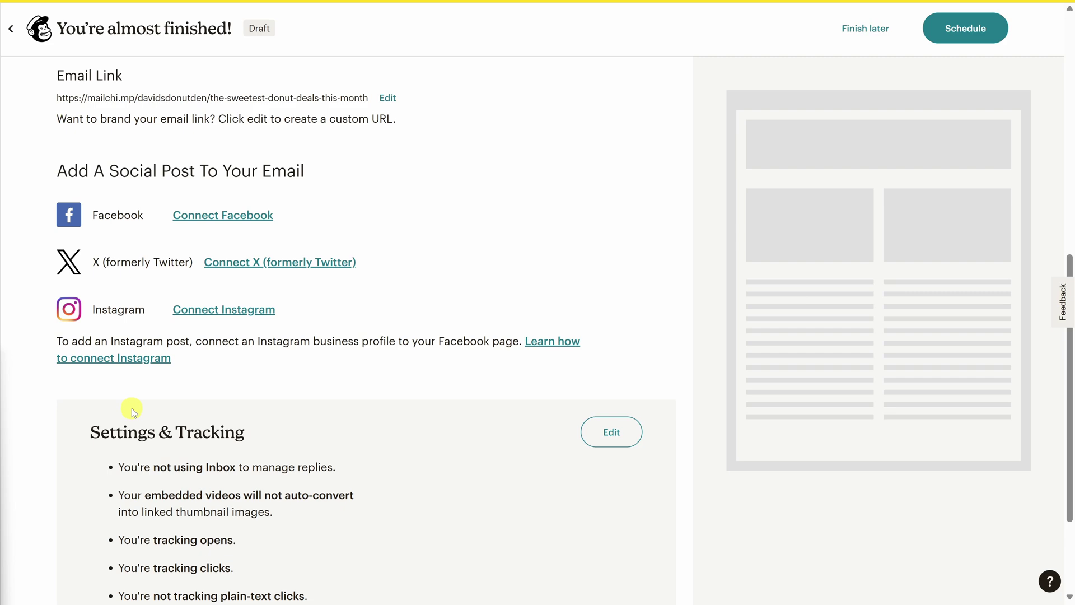
scroll(132, 408, up, 1)
scroll(132, 409, up, 3)
scroll(185, 376, up, 2)
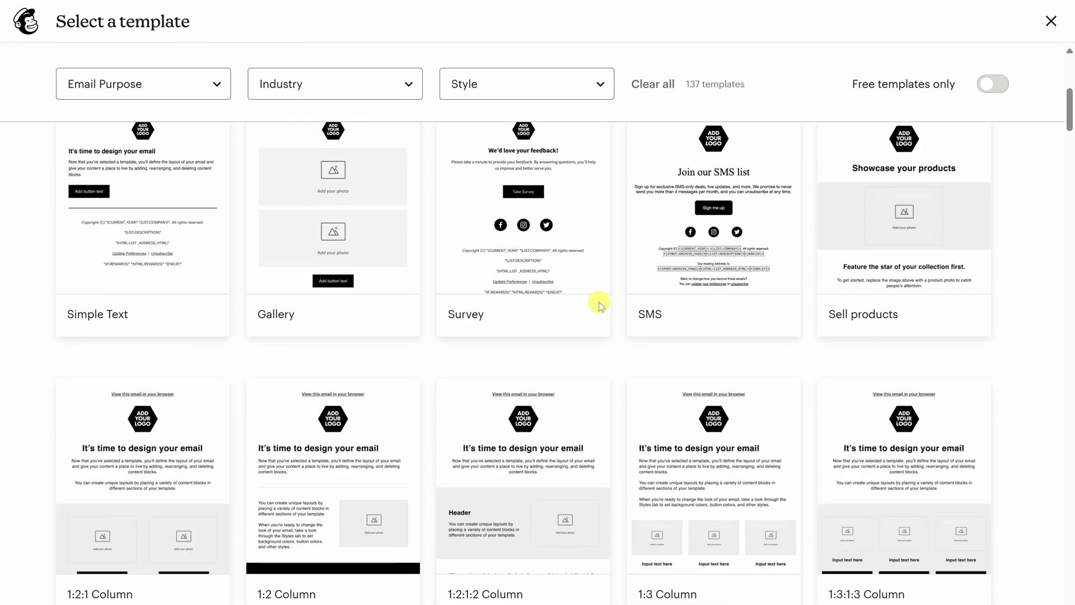
Step: Apply the Minimal template from the template gallery to the Monthly Deals email
scroll(599, 303, down, 4)
scroll(599, 303, down, 3)
scroll(600, 303, down, 3)
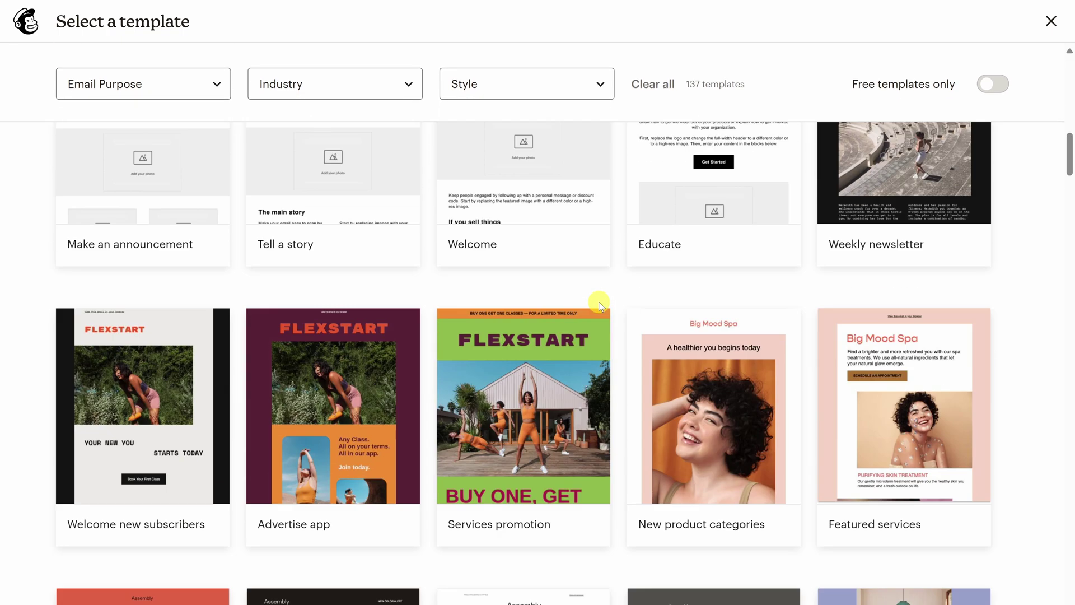
scroll(599, 303, up, 5)
scroll(599, 302, up, 10)
scroll(599, 303, up, 3)
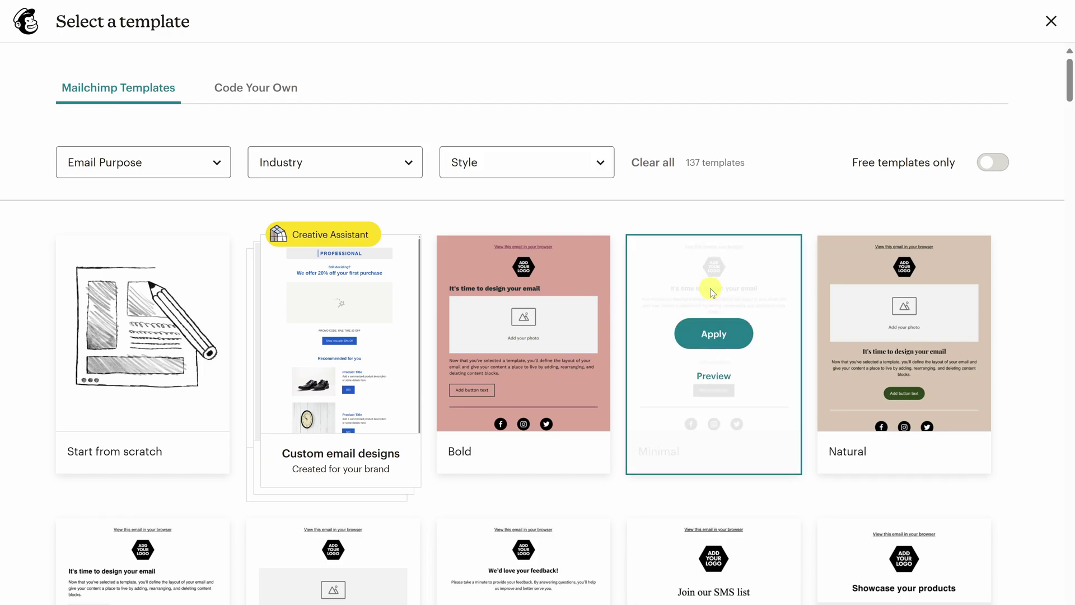
click(712, 334)
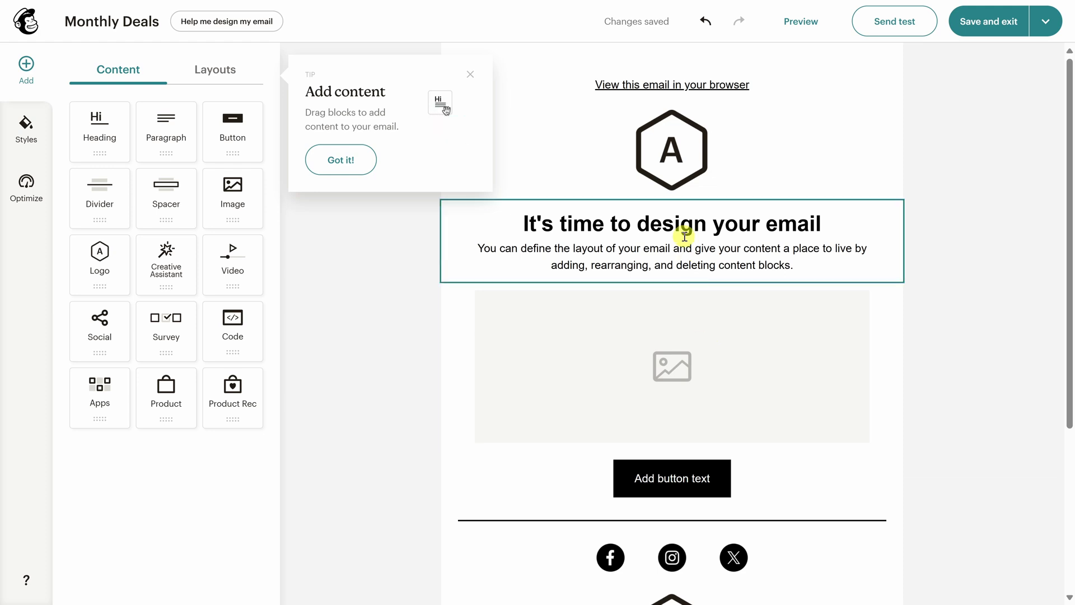
Step: Upload logo.png as the email's header logo
click(670, 149)
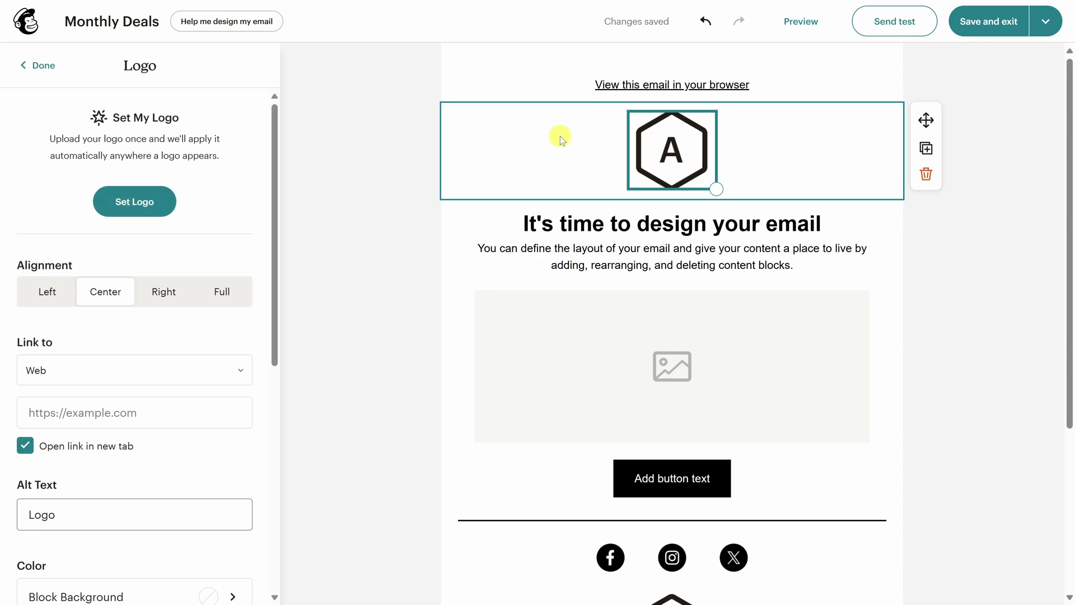
click(135, 201)
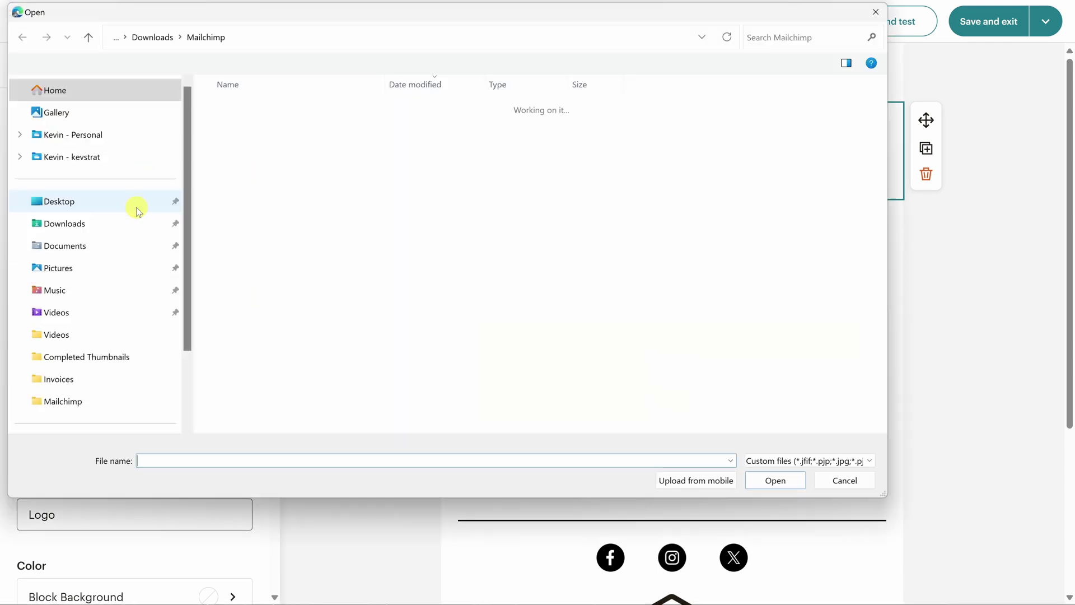
click(230, 183)
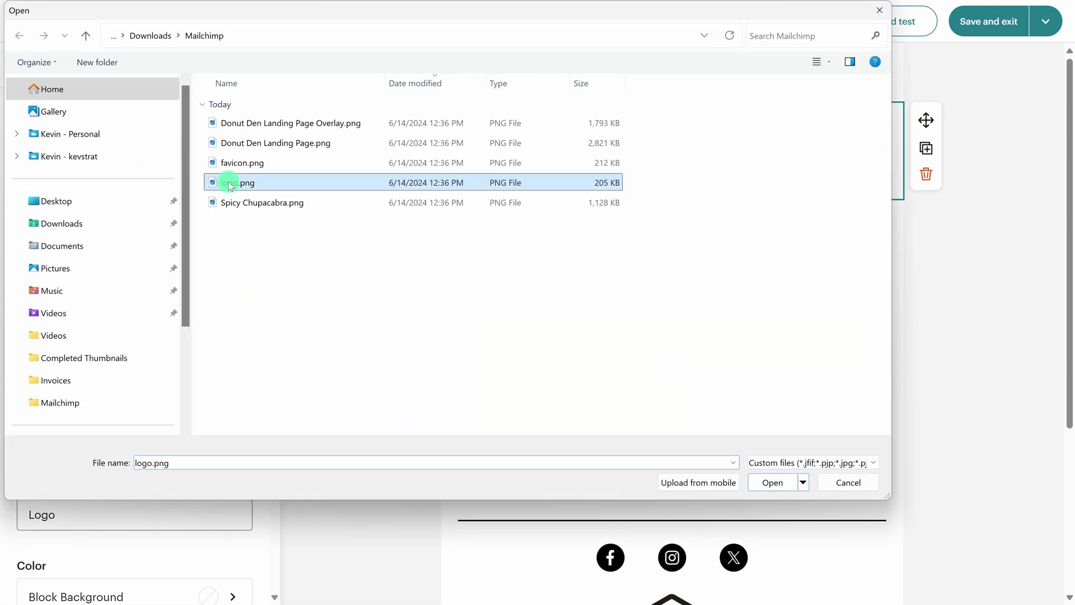
double_click(230, 184)
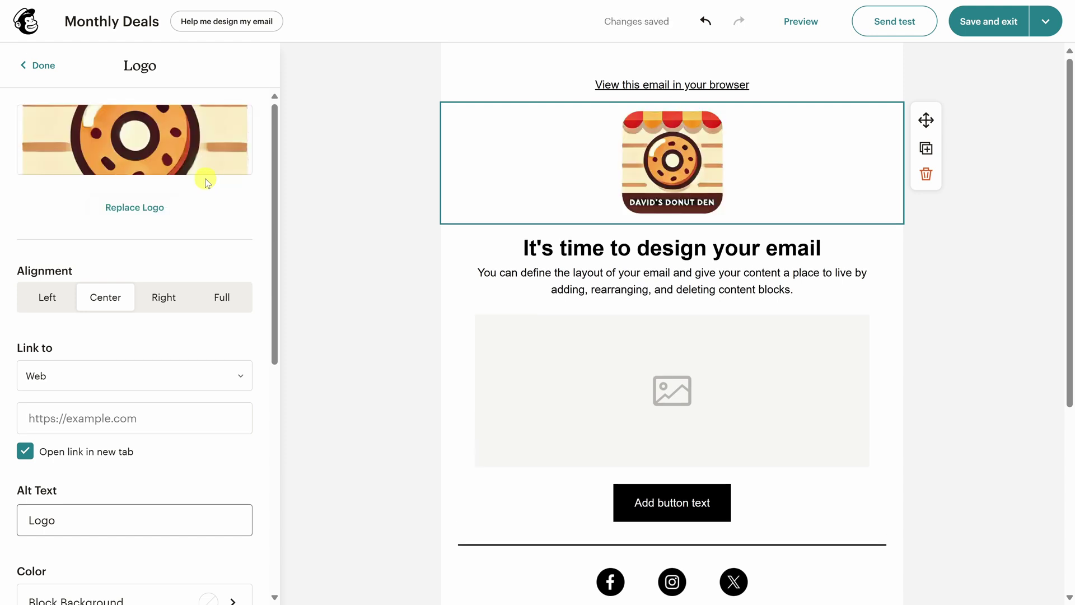
Step: Replace the placeholder heading with the pasted Spicy Chupacabra Donut headline
click(582, 253)
click(523, 249)
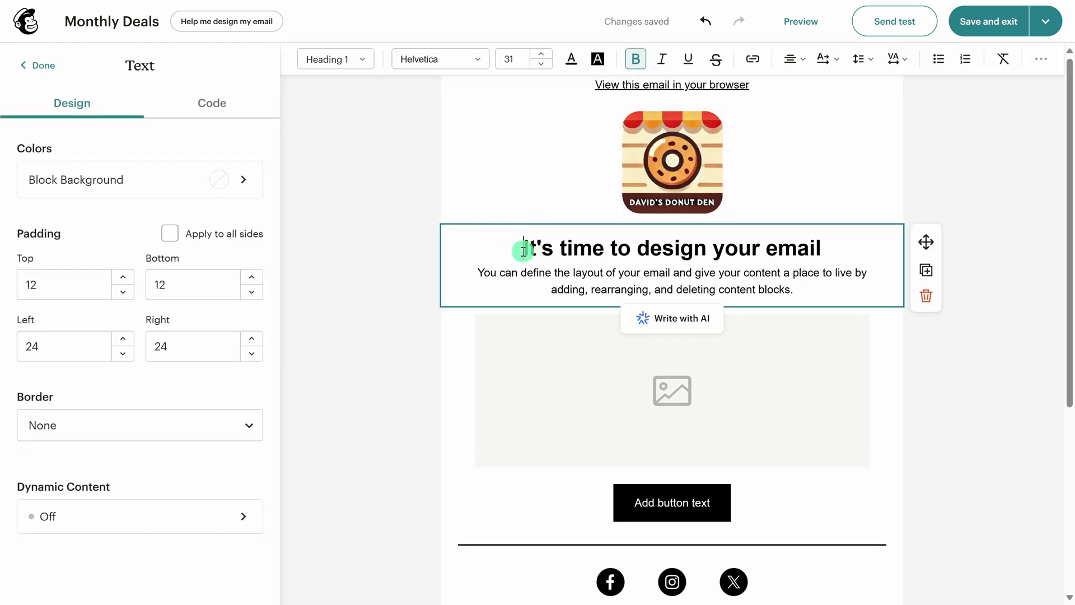
drag(523, 250, 825, 260)
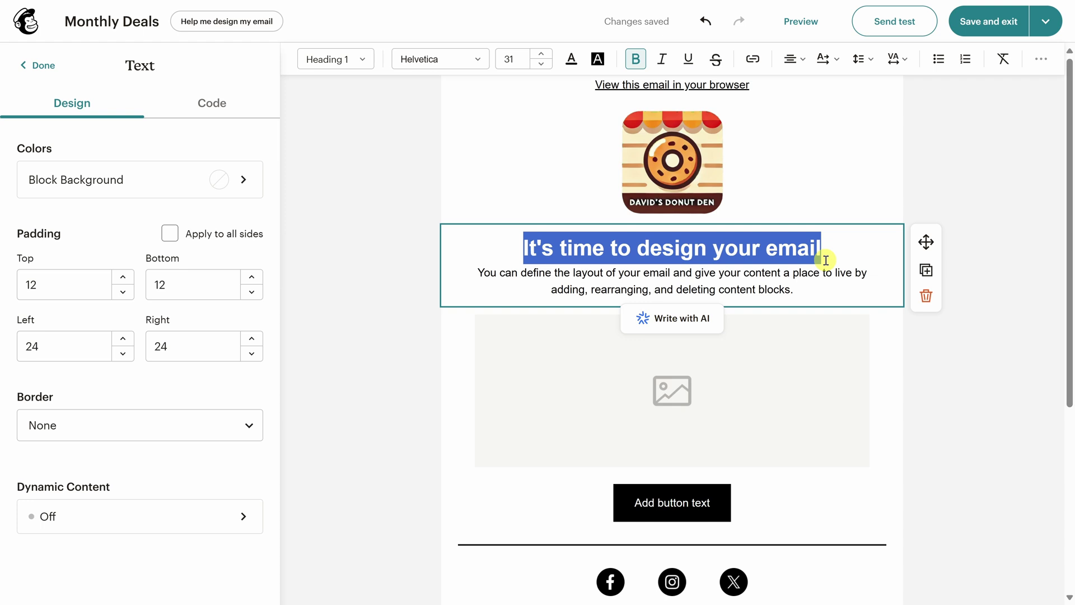
text(Unleash Your Taste Buds with Our New Spicy Chupacabra Donut! 🌶️)
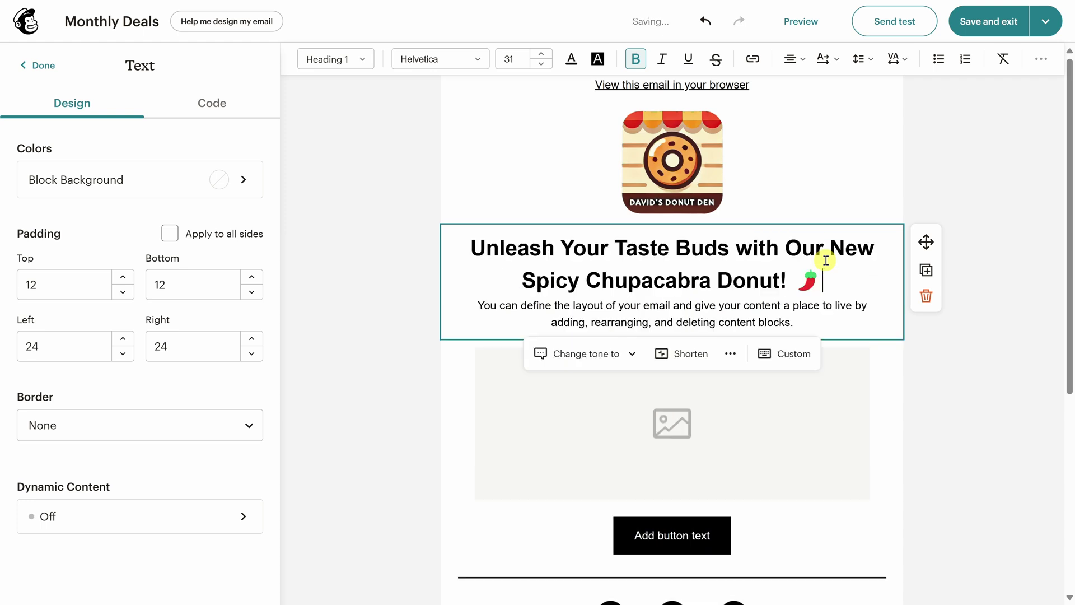
key(Return)
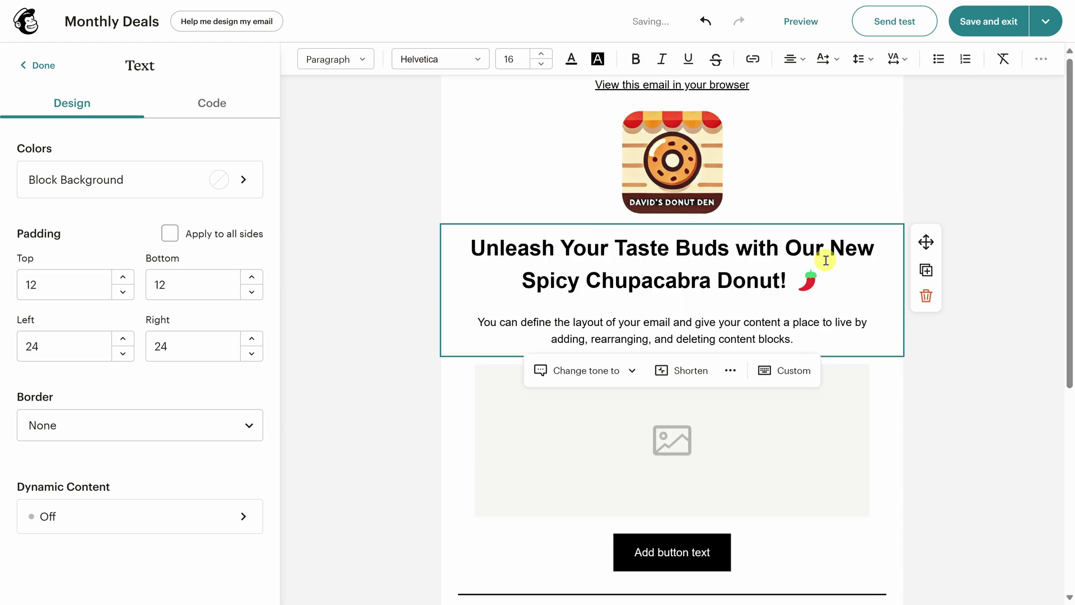
Step: Paste the promo body text, bold 'But wait, there's more!' and remove the extra blank line
drag(797, 340, 474, 321)
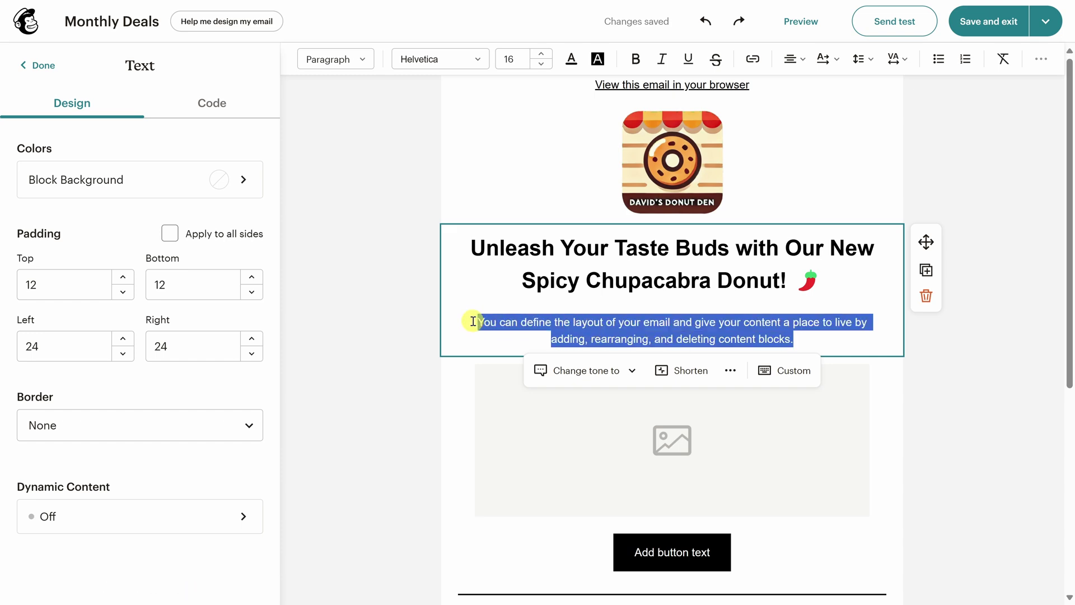
text(Are you ready to spice up your life? We've got something HOT and DELICIOUS waiting just for you at David's Donut Den!  Introducing the Spicy Chupacabra Donut – a flavor adventure like no other! Imagine a fluffy, warm donut covered in a vibrant, fiery red glaze, sprinkled with just the right amount of crushed red chili flakes. It's sweet, it's spicy, and it's absolutely irresistible.  Come in this week and mention this email to get 10% off your purchase of a dozen Spicy Chupacabra Donuts.  But wait, there's more!  Tag us in a photo of you enjoying your Spicy Chupacabra Donut on Instagram with #DavidsDonutDen for a chance to win a FREE dozen donuts of your choice!)
scroll(694, 336, down, 2)
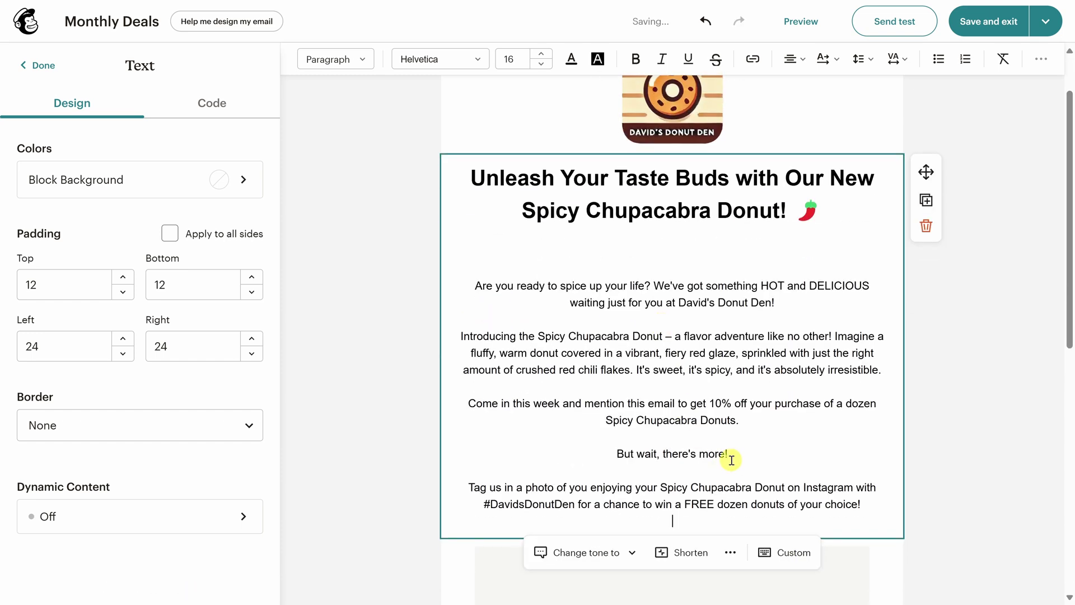
drag(730, 455, 612, 460)
key(ctrl+b)
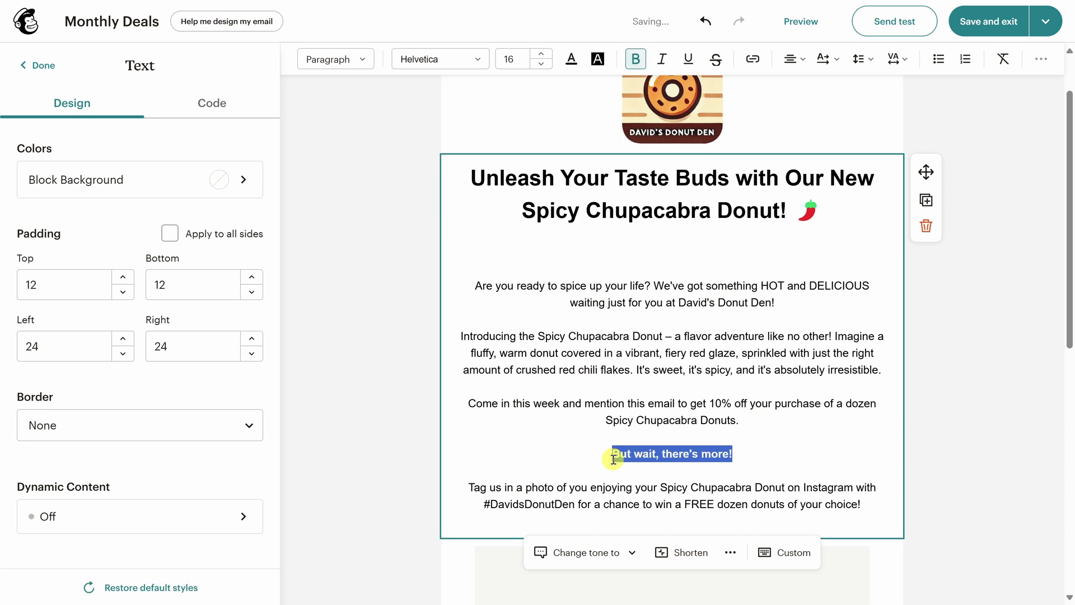
click(653, 258)
key(Delete)
key(Delete)
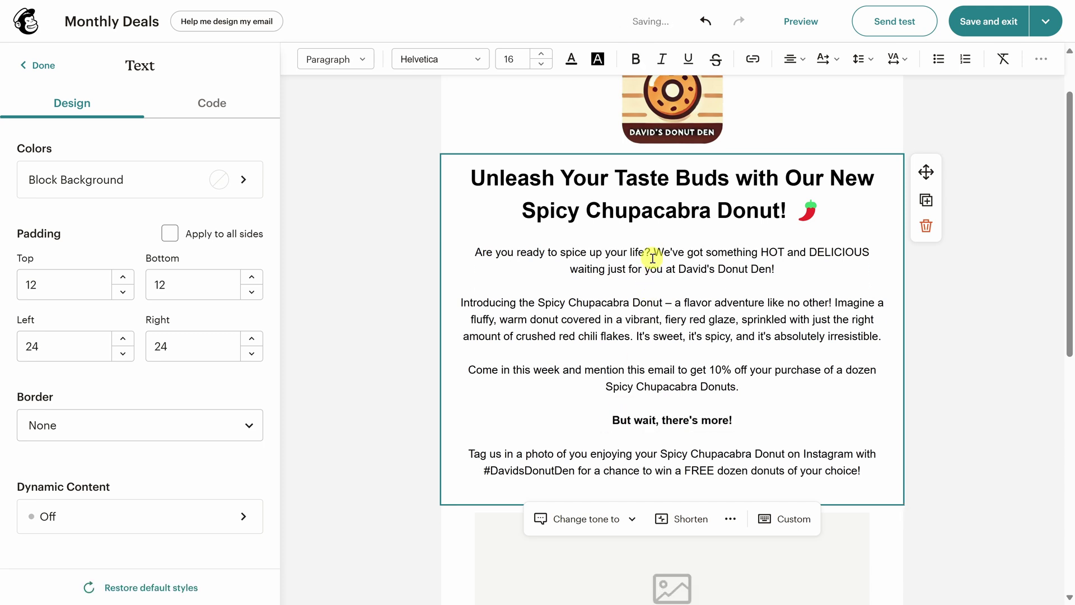
scroll(583, 324, down, 2)
scroll(644, 364, down, 2)
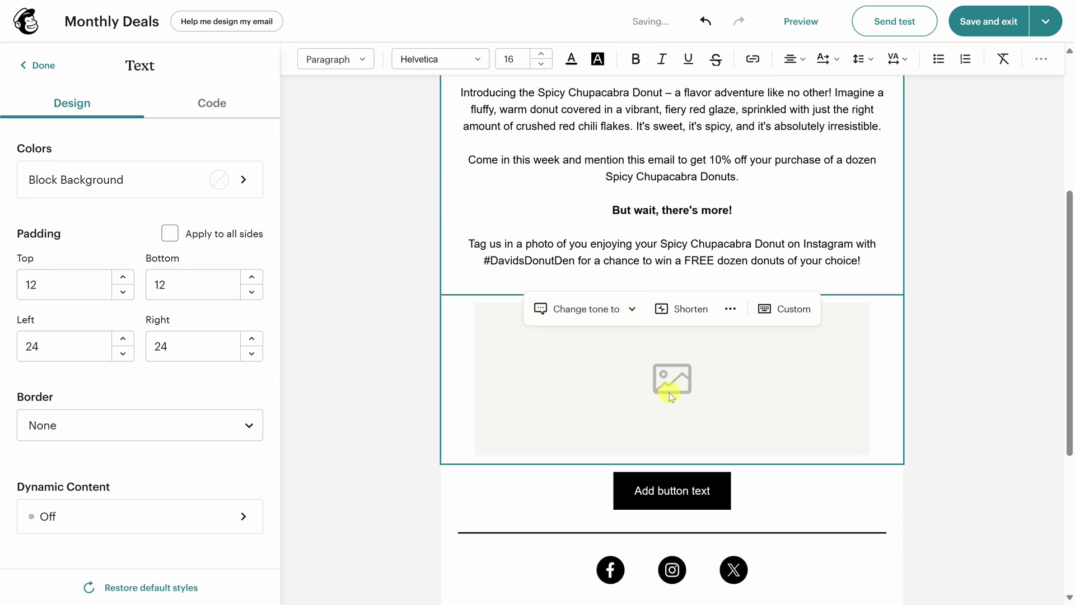
Step: Upload Spicy Chupacabra.png into the image block below the promo text
click(670, 391)
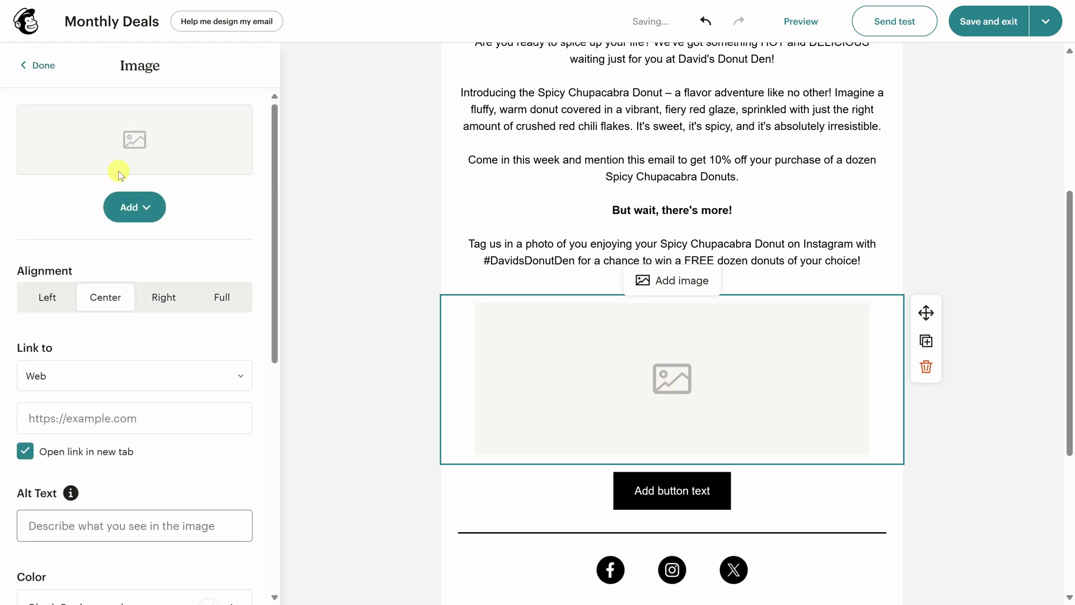
click(139, 212)
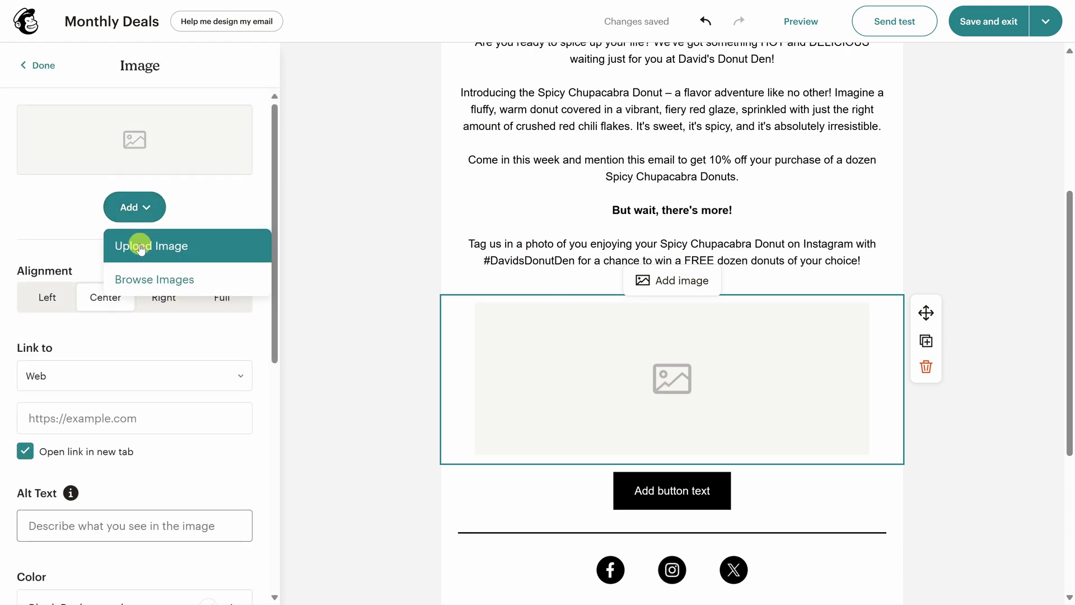
click(141, 244)
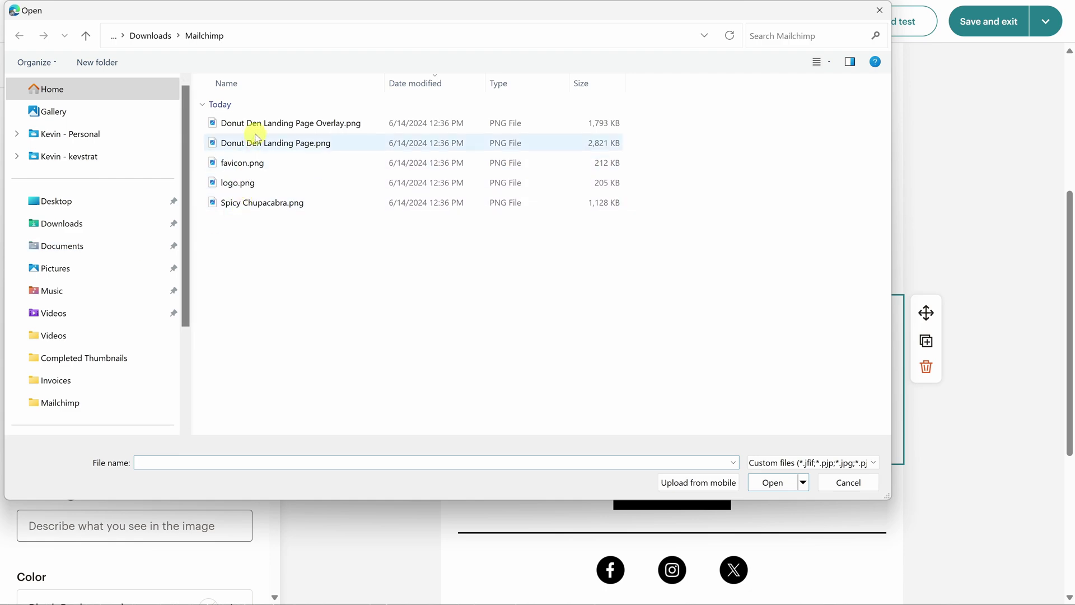
double_click(257, 202)
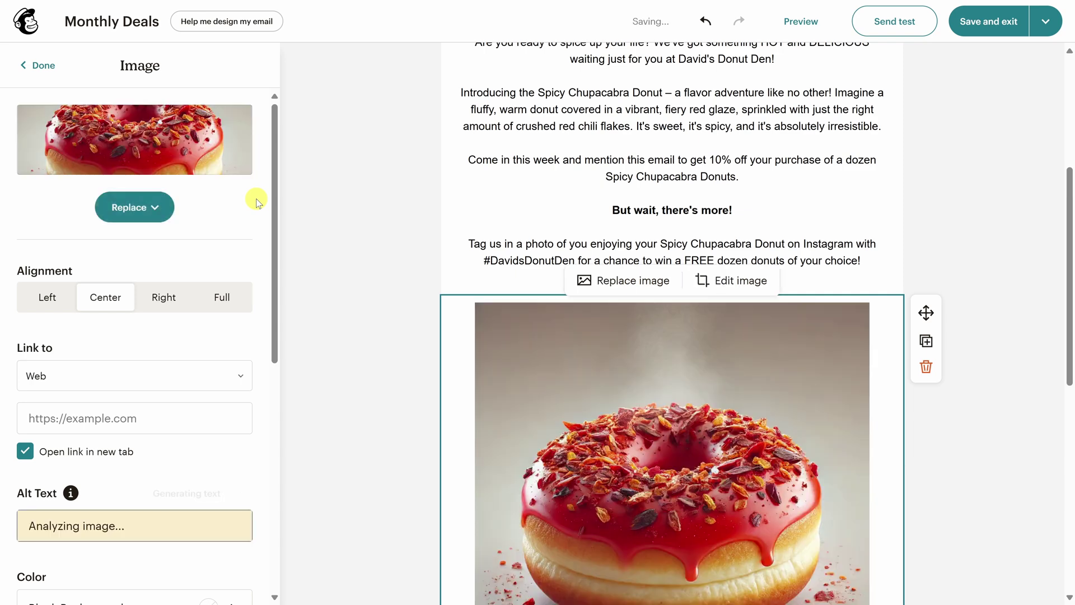
scroll(257, 201, down, 3)
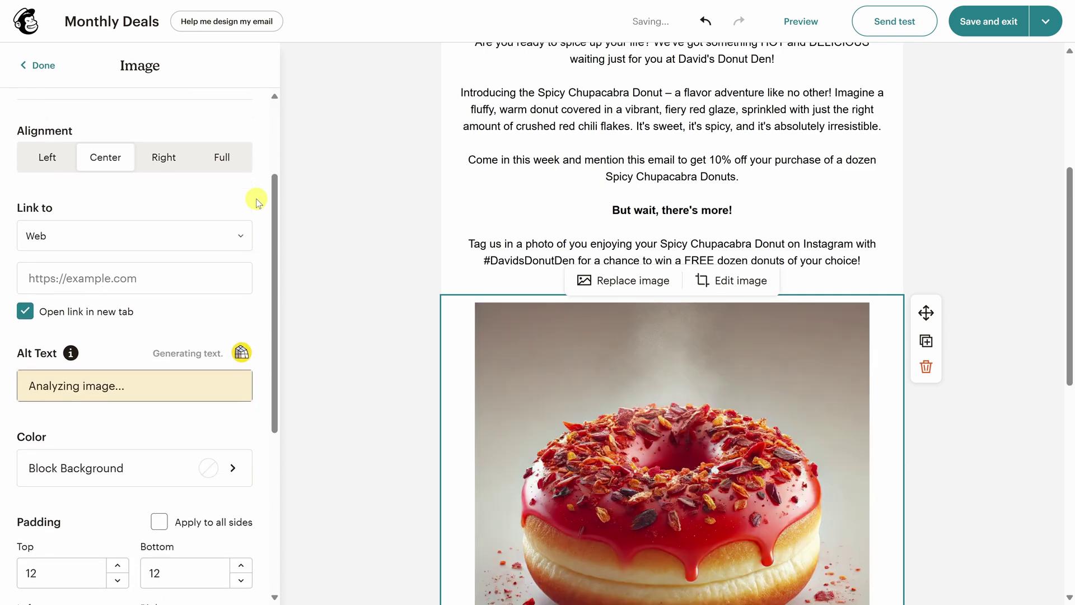
scroll(445, 284, down, 3)
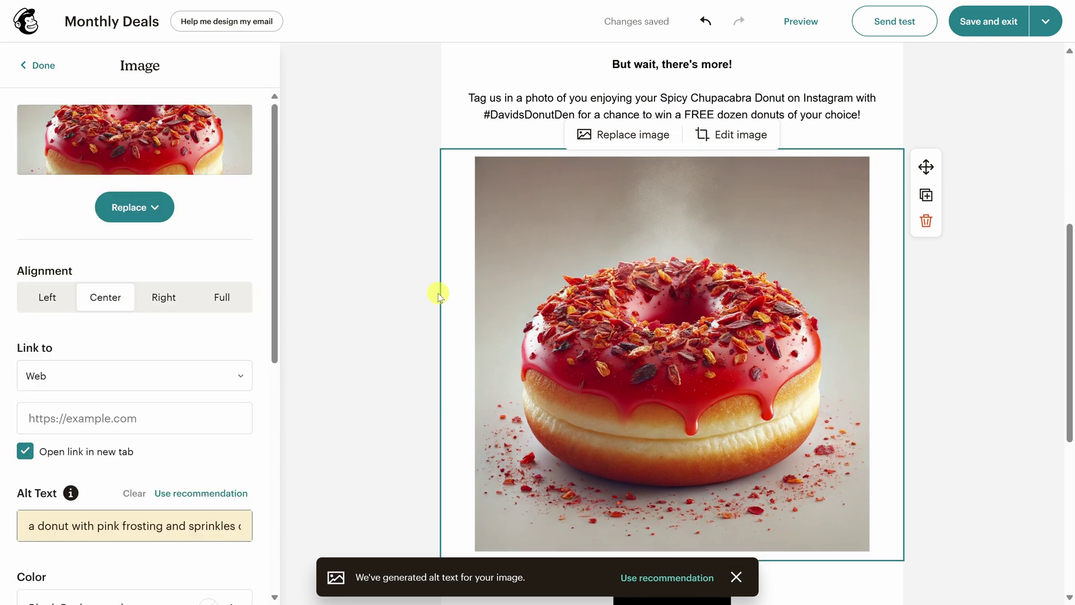
scroll(438, 294, down, 5)
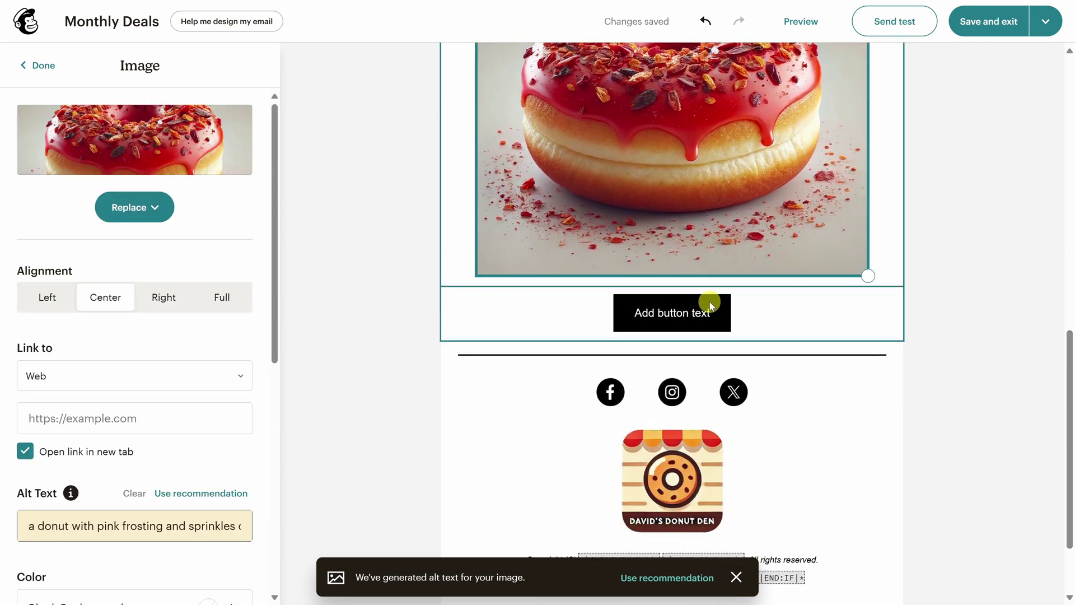
Step: Delete the placeholder button block and set the social icons to Large, centred
click(650, 320)
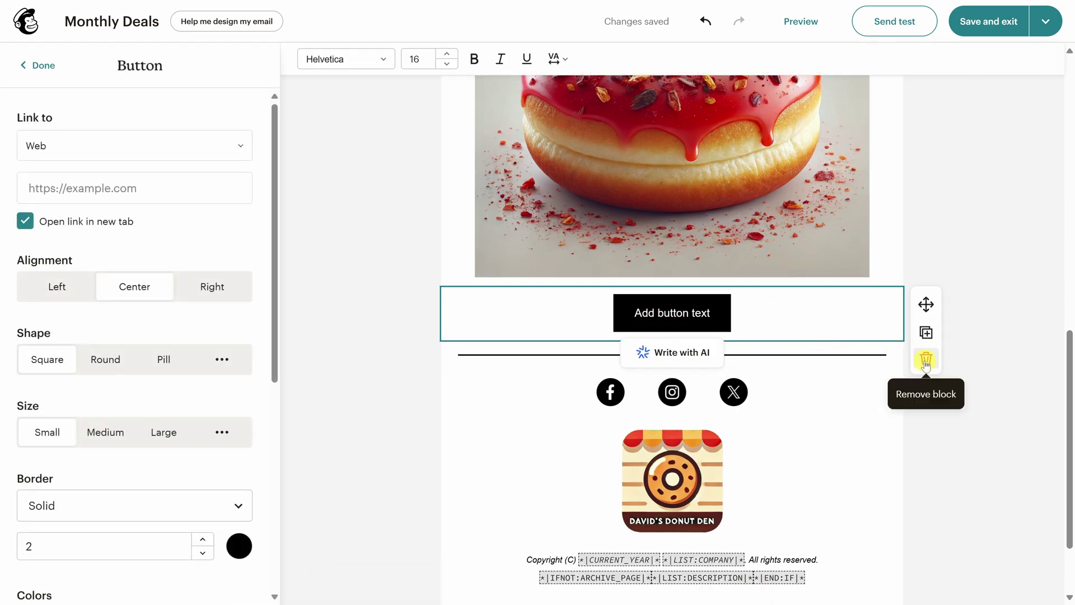
click(926, 358)
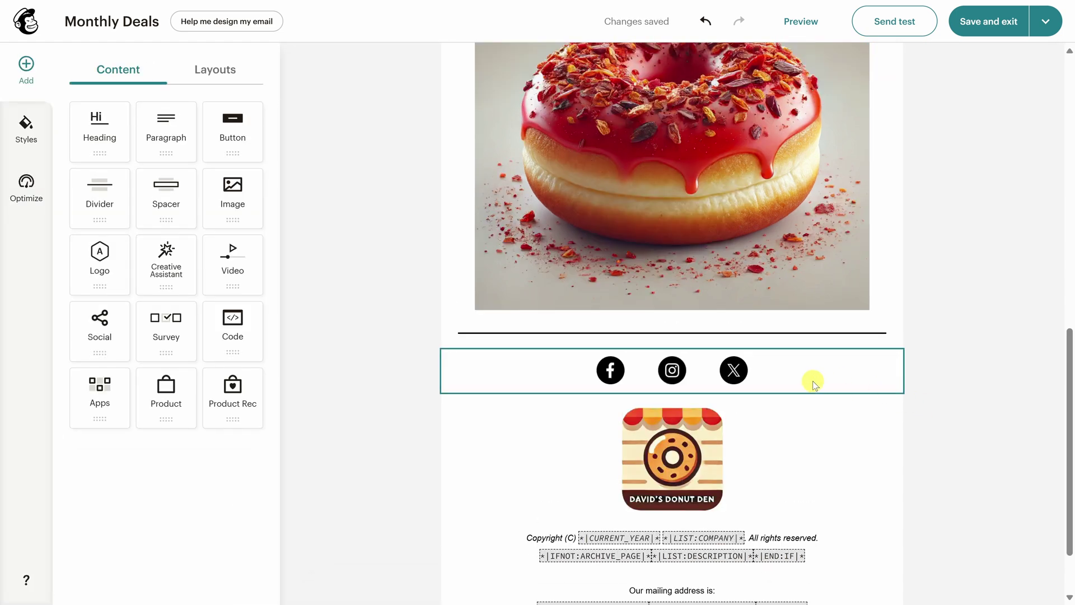
click(698, 376)
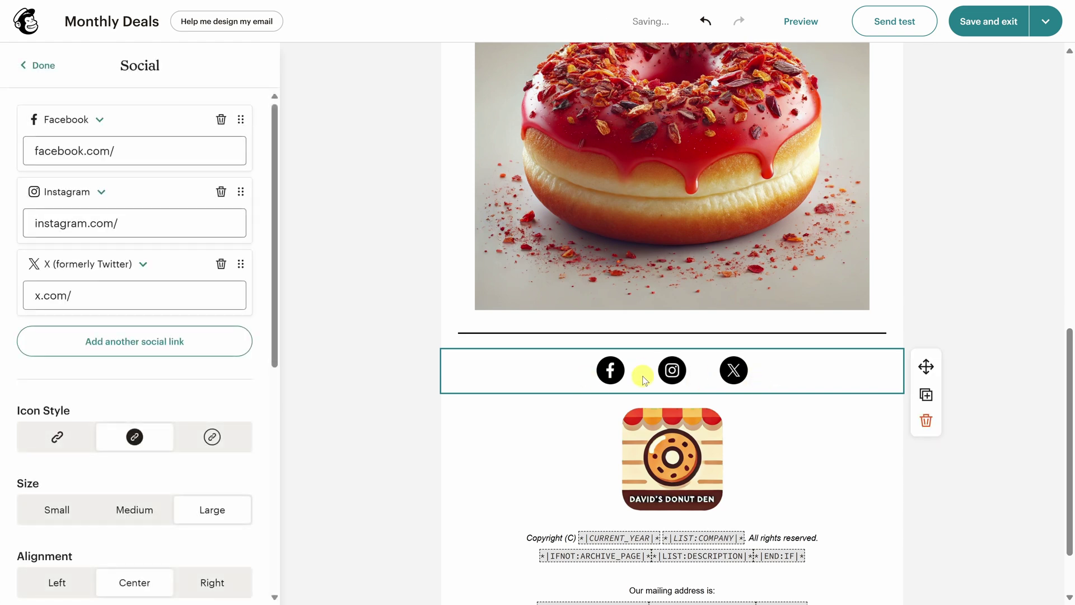
scroll(689, 362, down, 2)
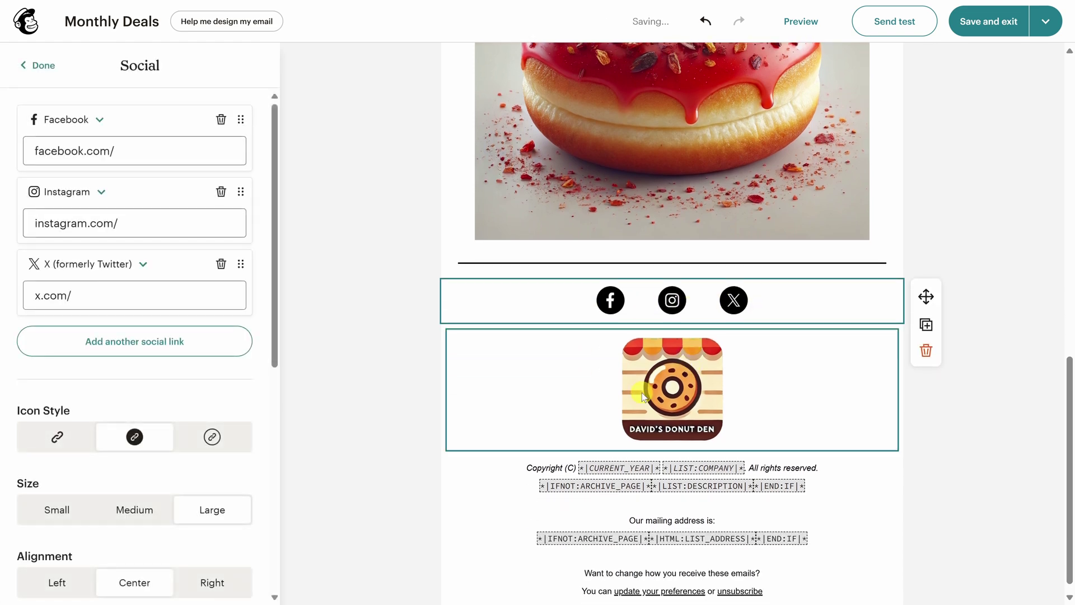
scroll(694, 383, down, 1)
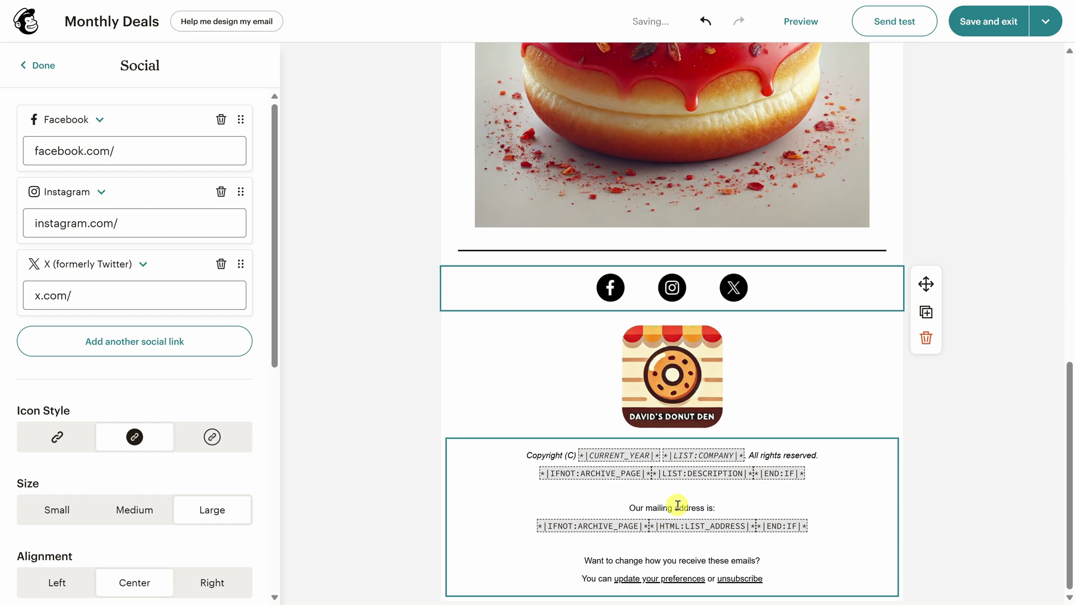
Step: Save the Monthly Deals email design and exit the editor
scroll(677, 505, up, 3)
scroll(644, 506, up, 9)
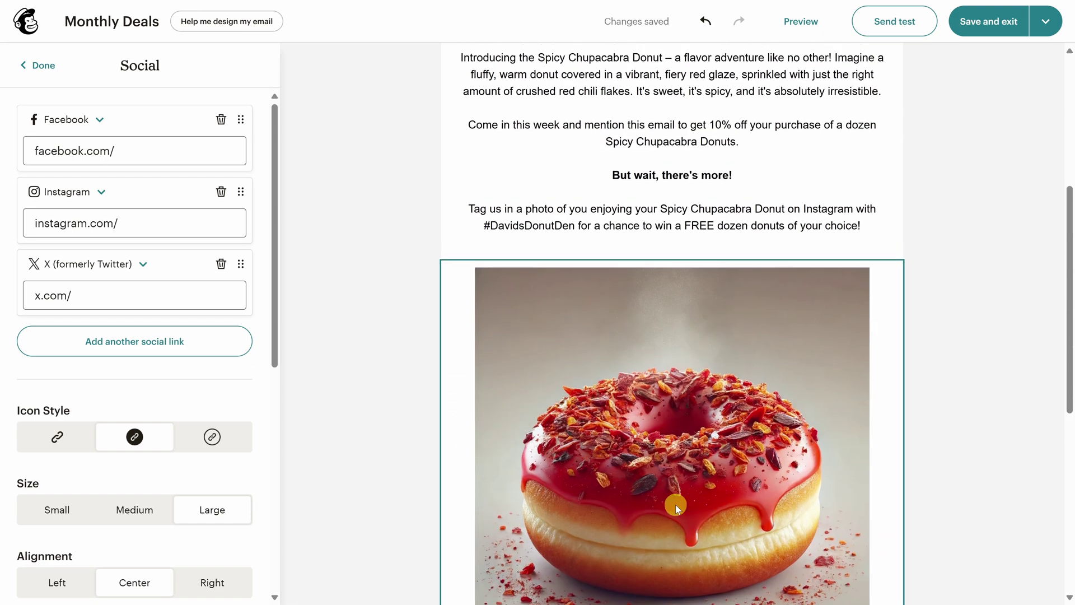
scroll(560, 507, up, 7)
click(1000, 22)
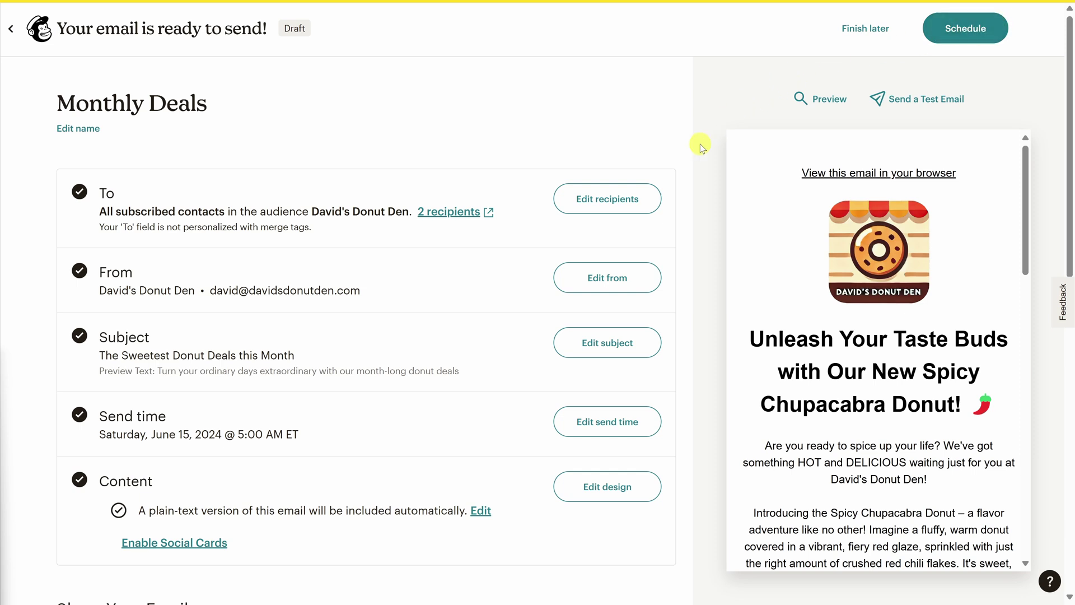
Step: Open the From name and email fields showing sender David's Donut Den
click(598, 283)
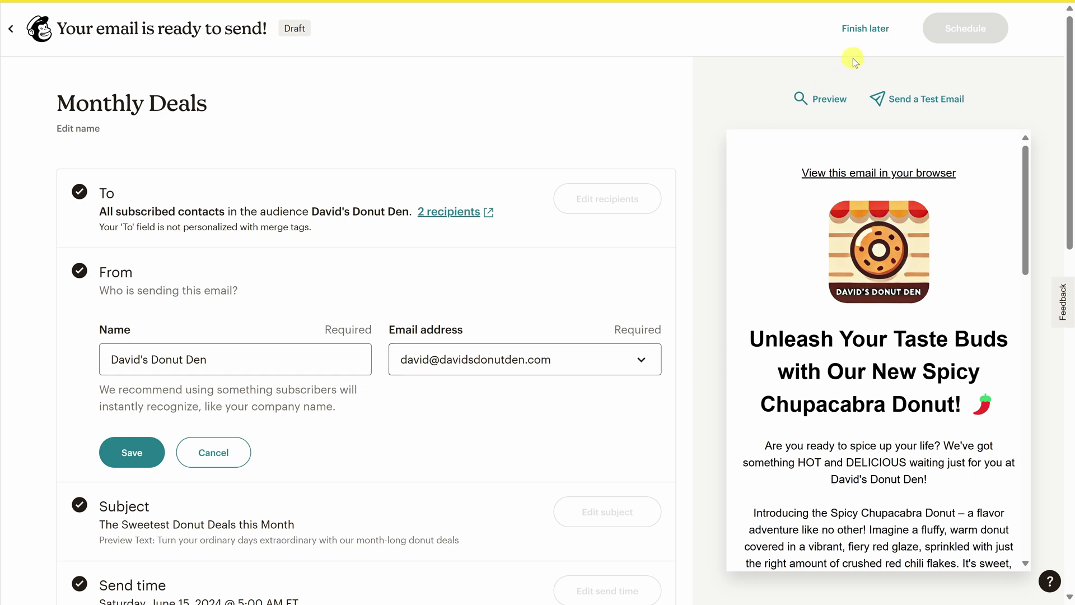
Step: Leave the campaign for later and start authenticating davidsdonutden.com from Account & billing's Domains page
click(863, 28)
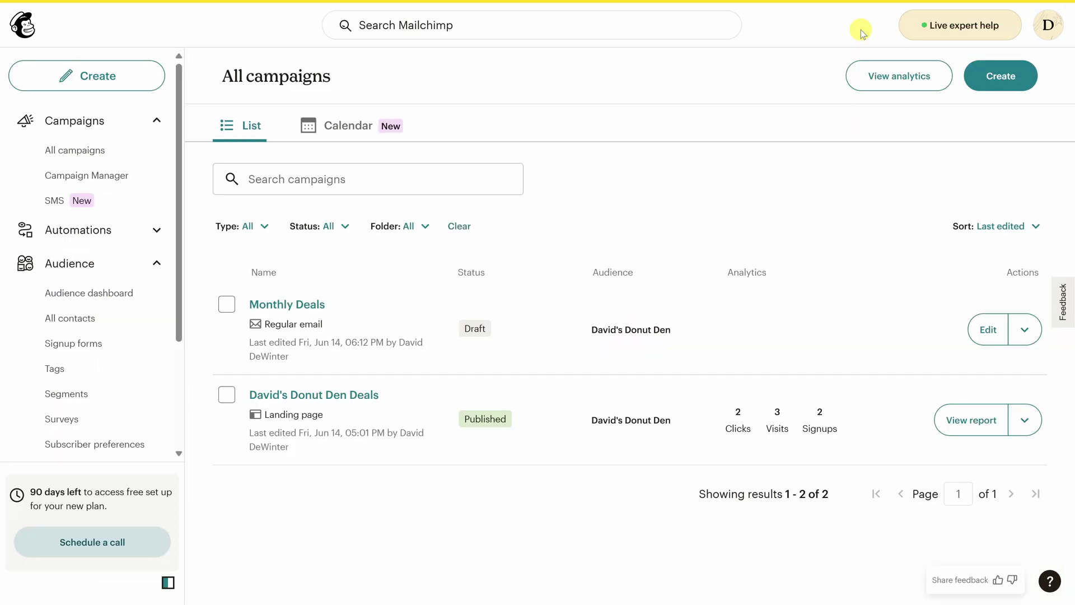
click(1051, 27)
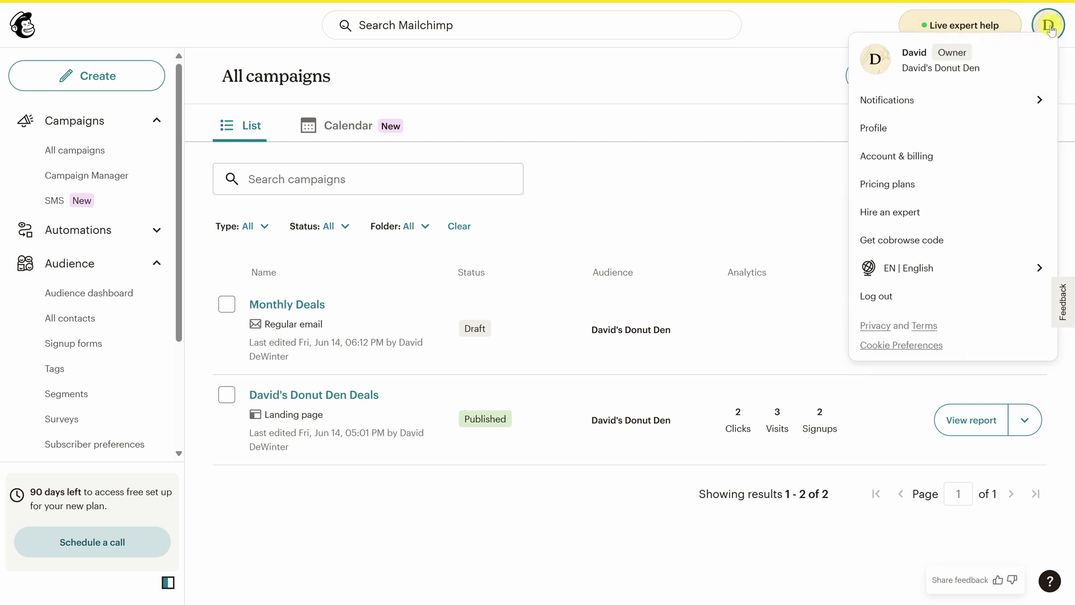
click(899, 155)
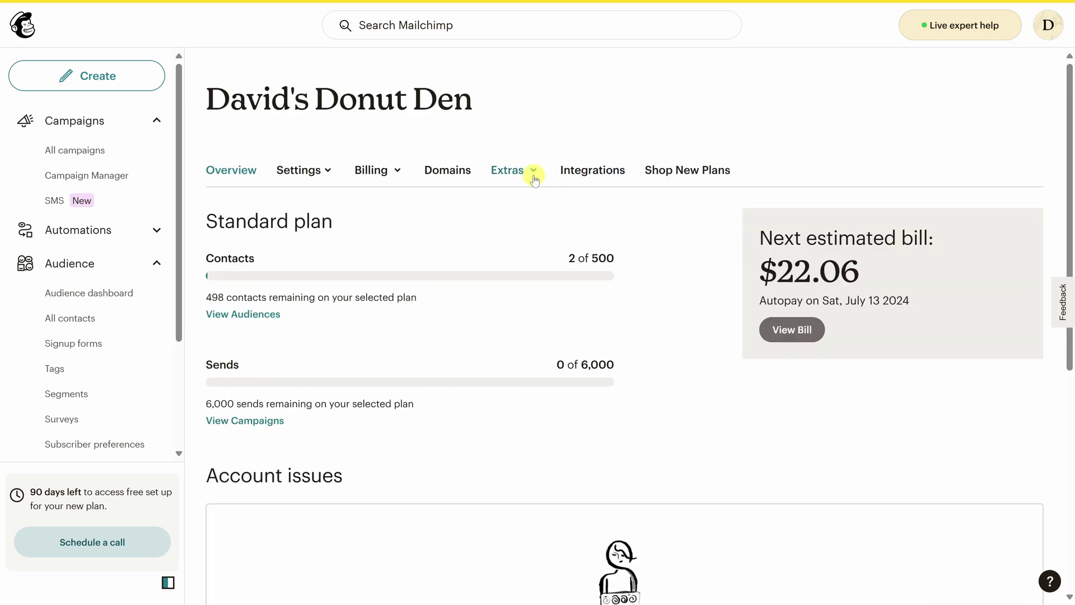
click(448, 172)
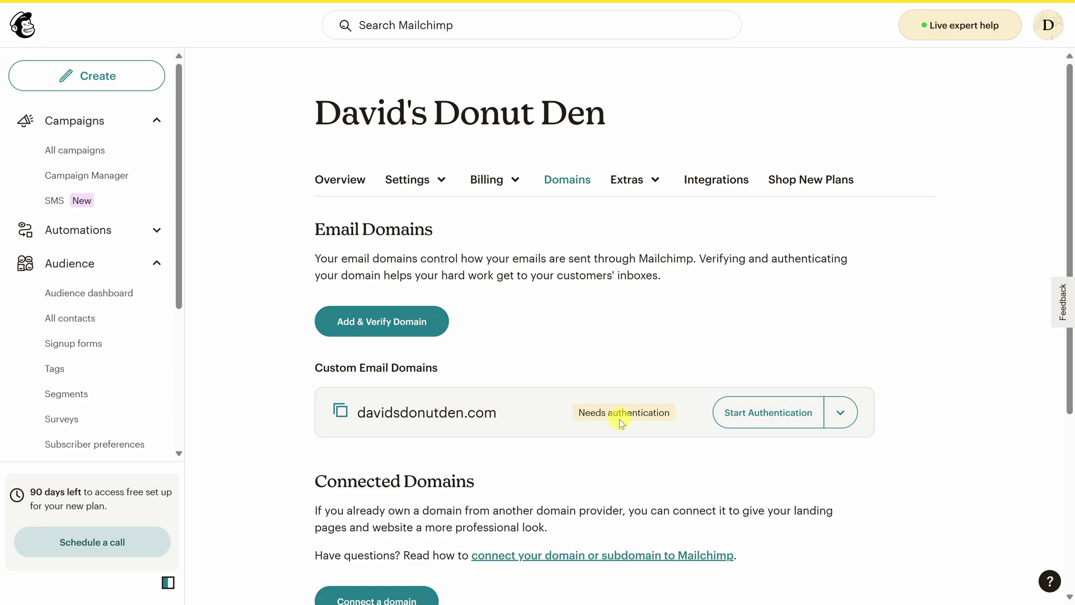
click(763, 415)
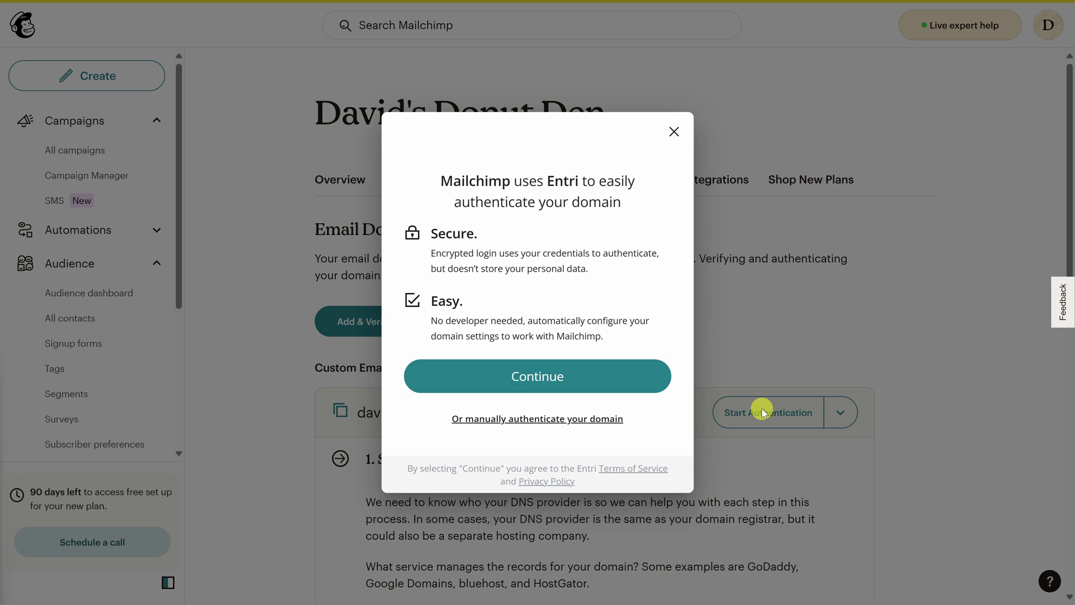
Step: Authenticate davidsdonutden.com automatically via Entri and the Hostinger login, updating its DNS records
click(593, 377)
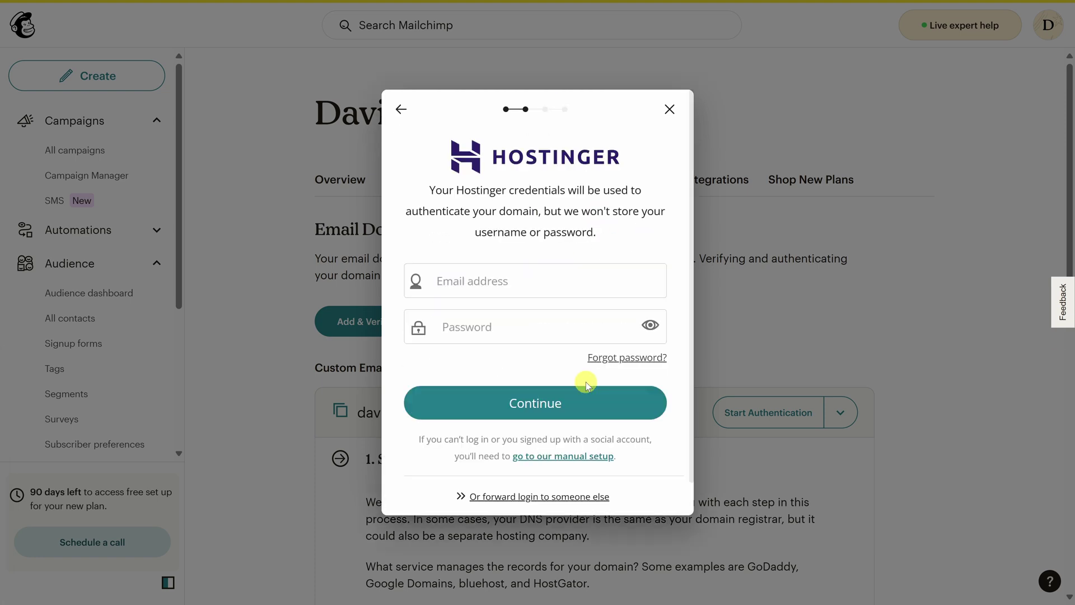
click(590, 403)
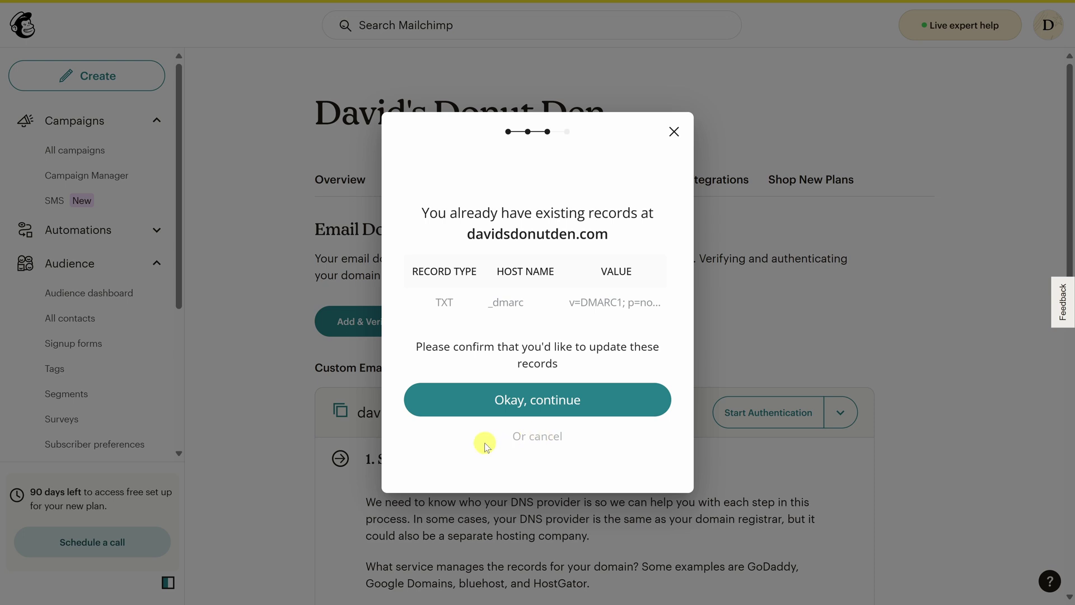
click(550, 403)
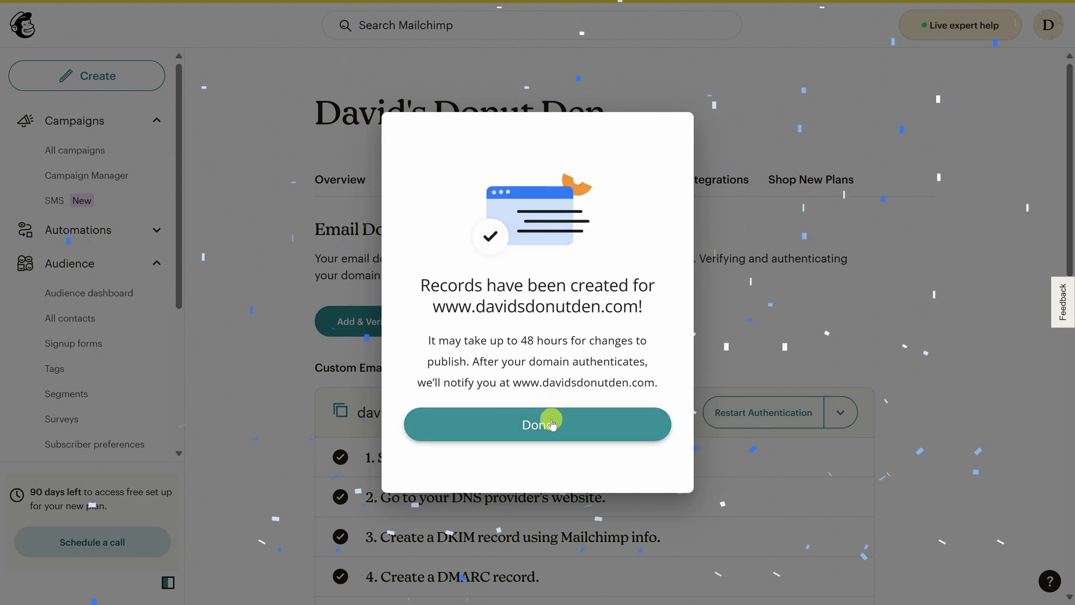
click(551, 420)
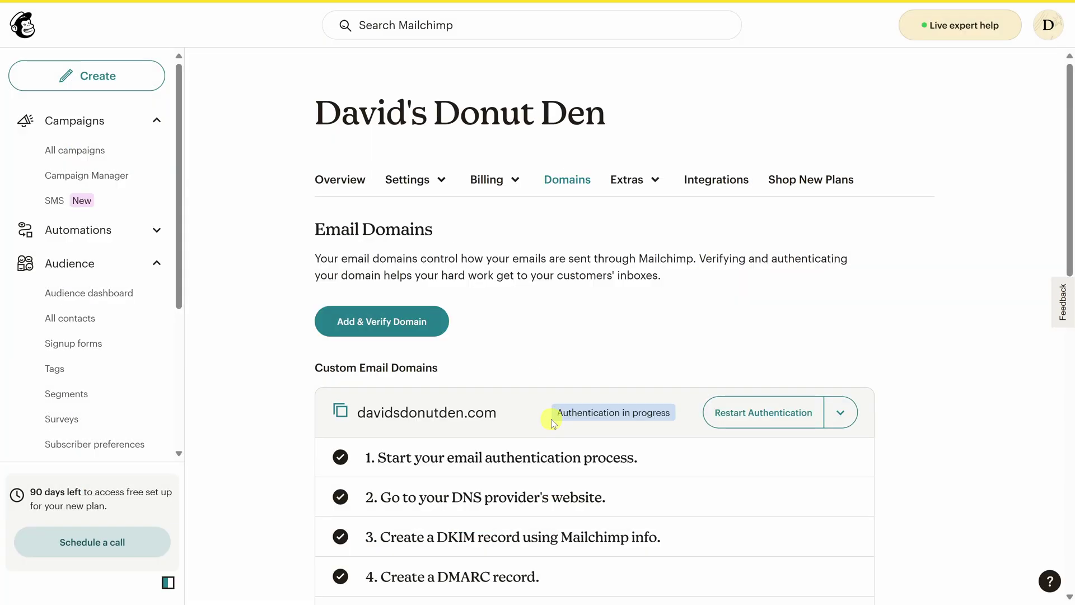
Step: Schedule the Monthly Deals campaign for 2 subscribers on June 15, 2024 at 5:00 AM
click(79, 150)
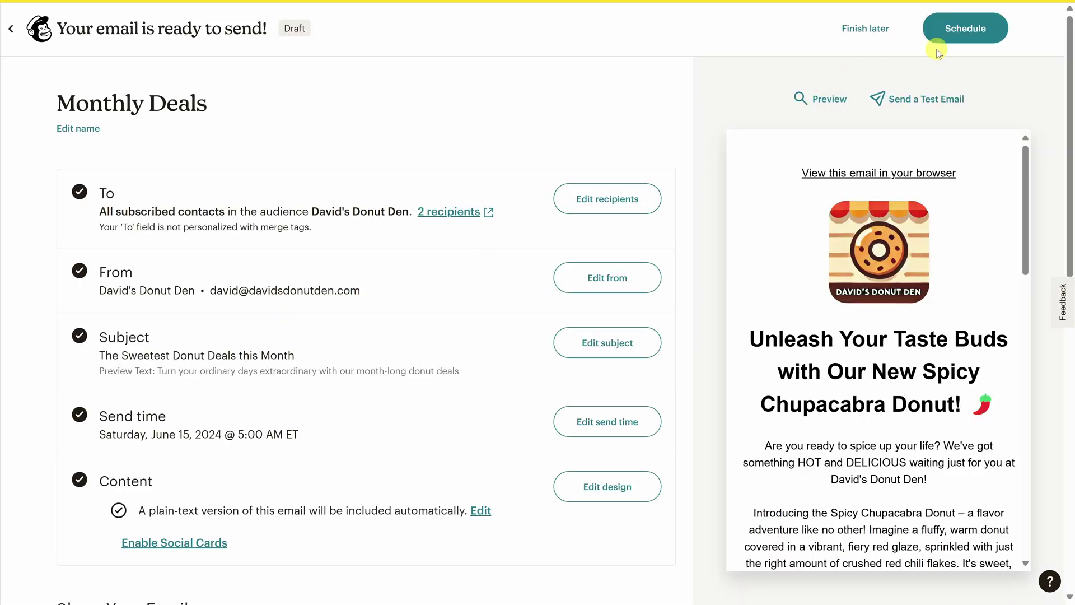
click(968, 32)
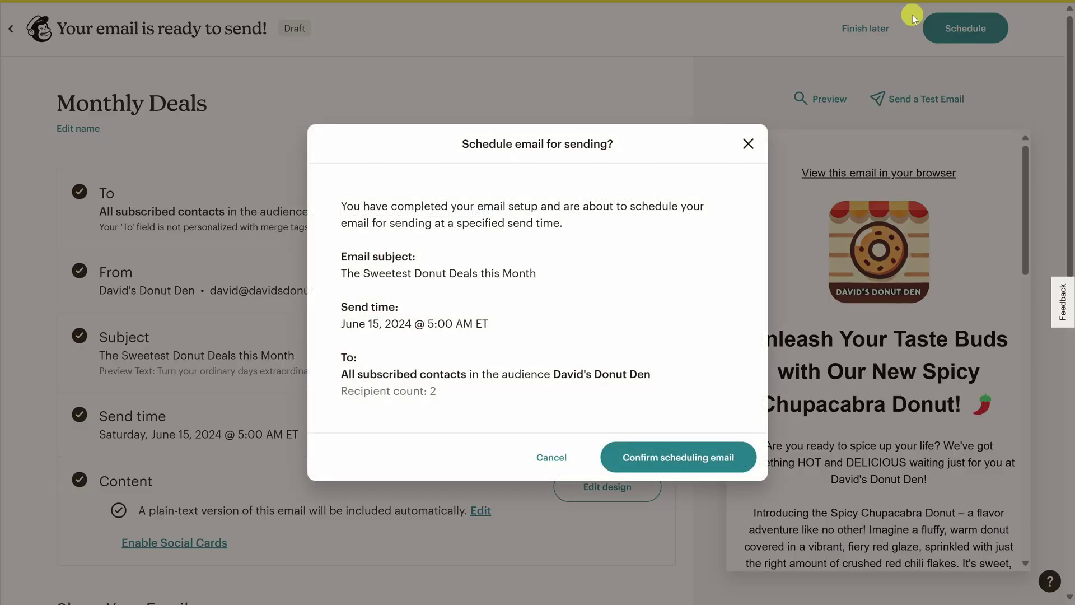
click(693, 459)
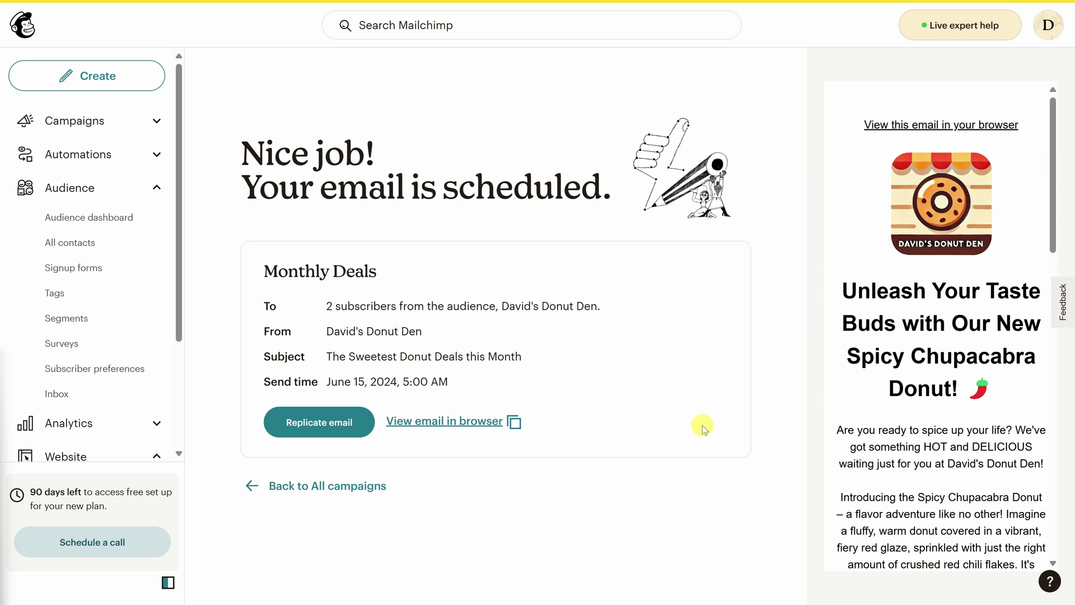
Step: Start the AI-powered Welcome new contacts journey and open its welcome email
click(71, 156)
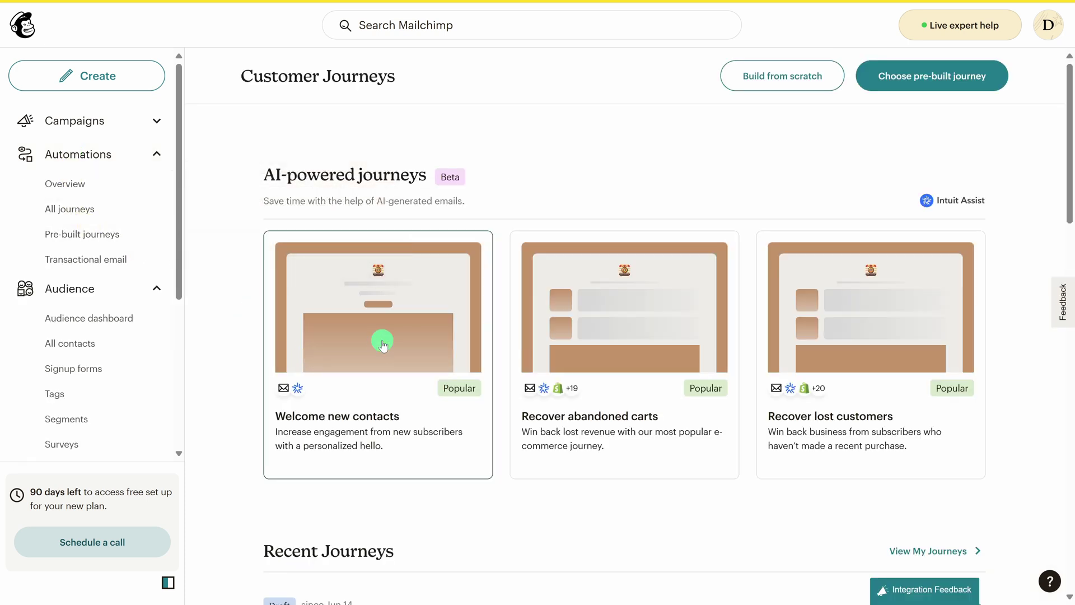
click(384, 344)
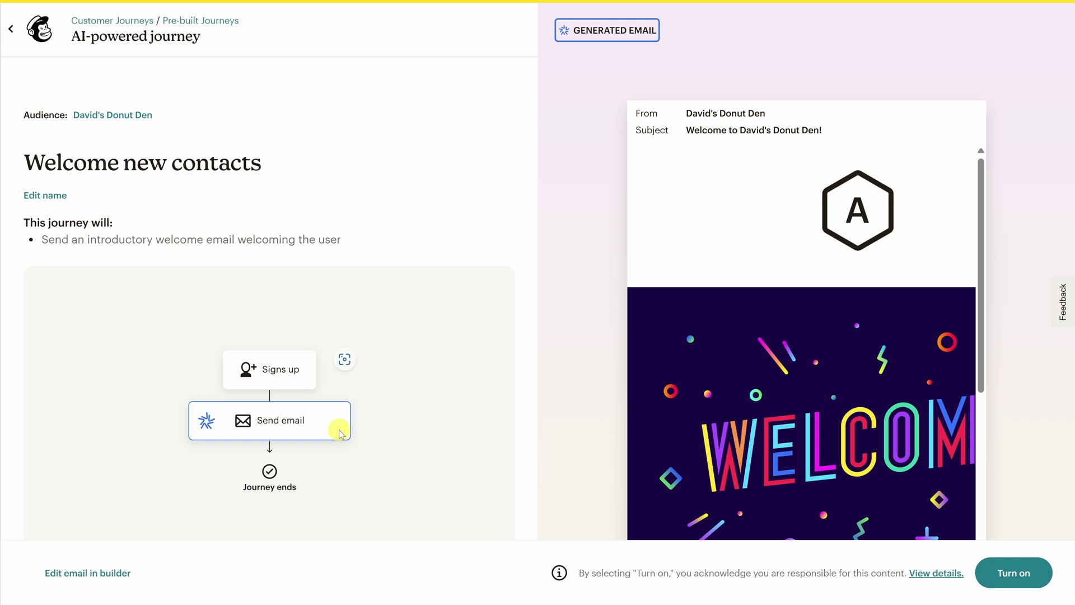
scroll(667, 349, down, 3)
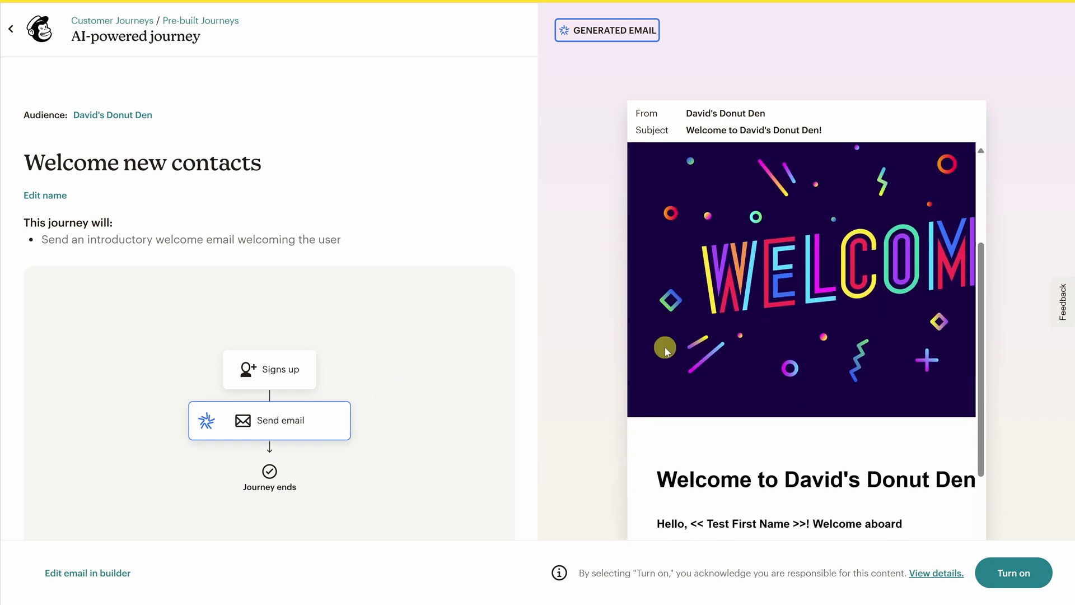
scroll(667, 349, down, 3)
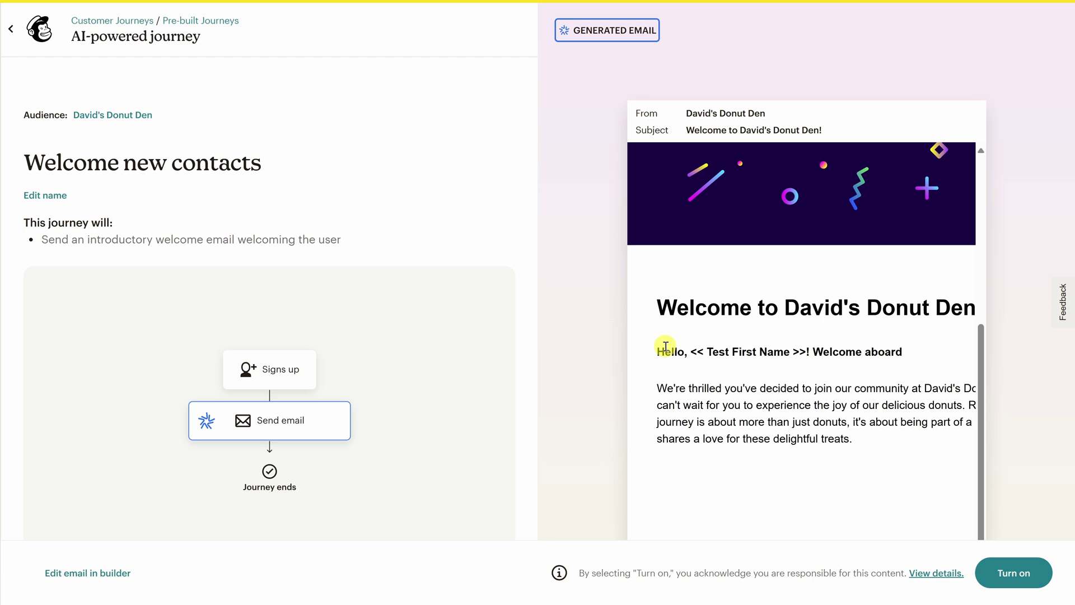
click(94, 577)
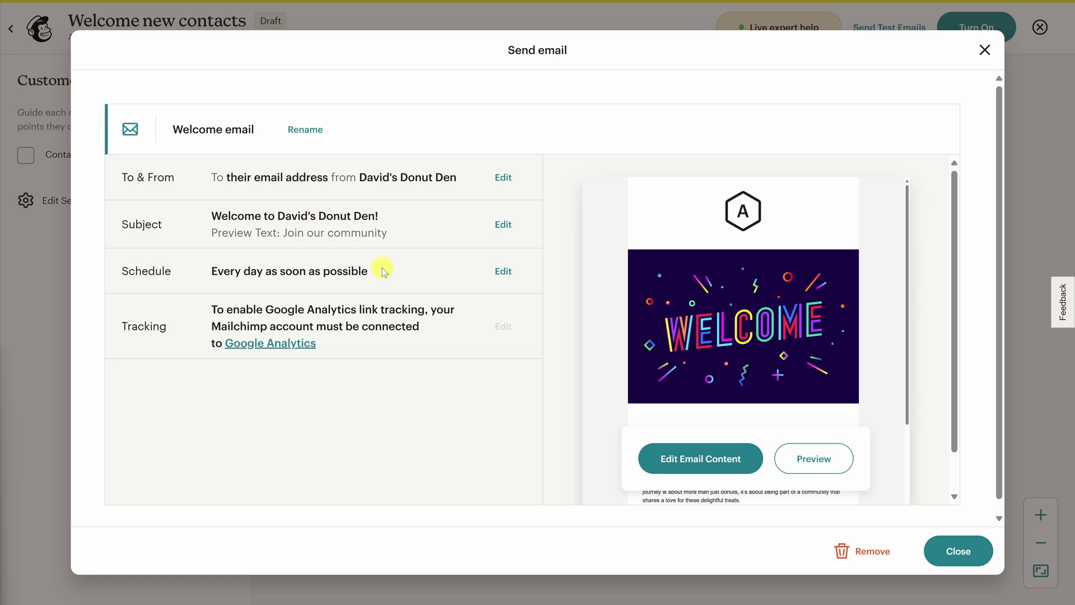
Step: Add a paragraph offering 15% off a dozen donuts with code Welcome29, then save the email
click(707, 465)
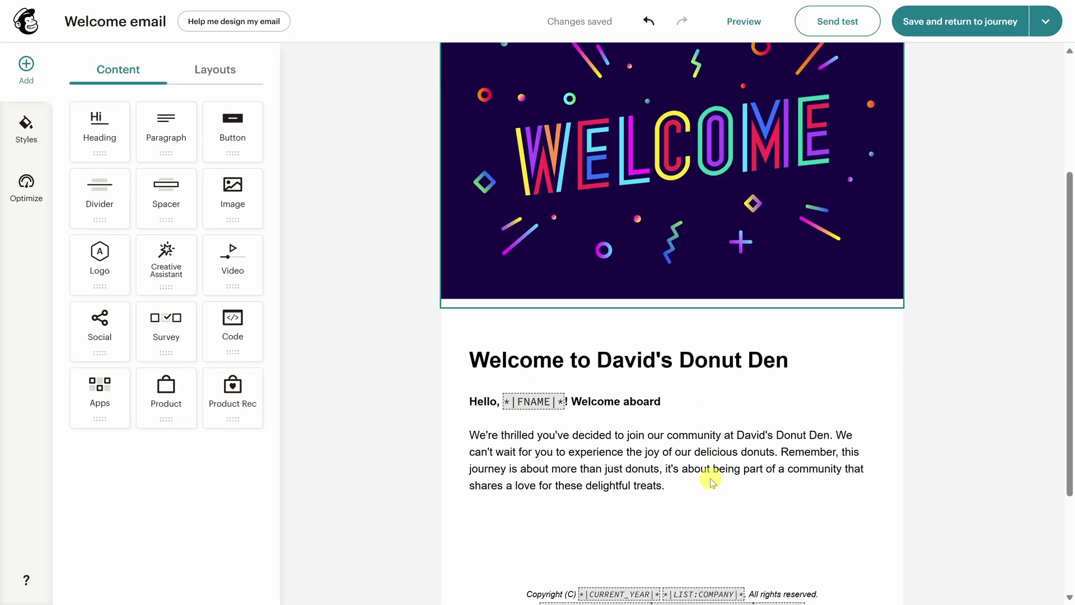
scroll(710, 480, down, 2)
click(663, 400)
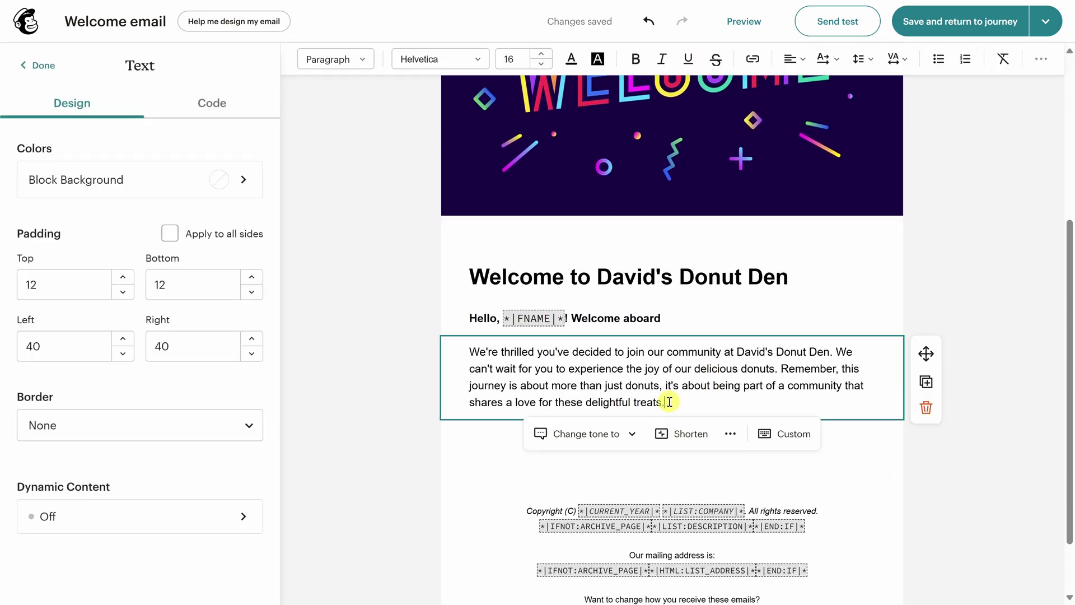
key(Return)
key(Return)
key(ctrl+v)
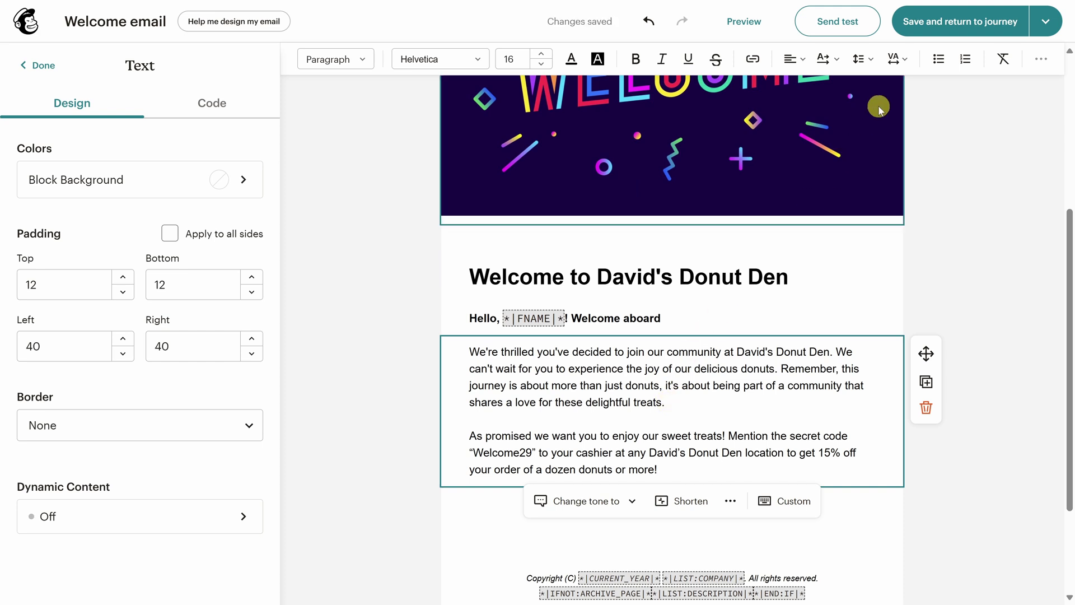
click(959, 29)
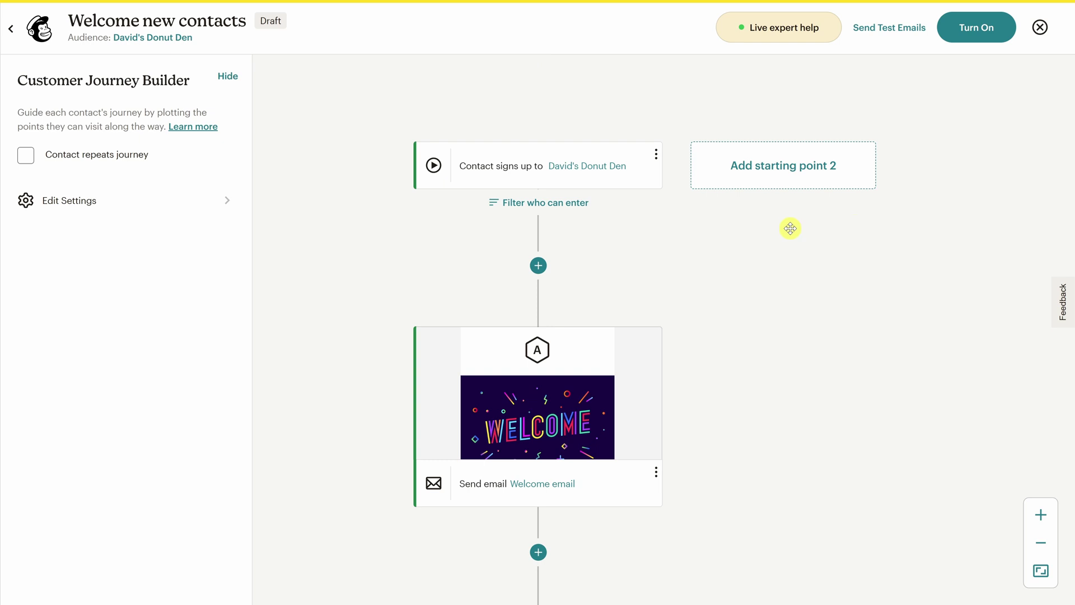
Step: Add a wait-for-trigger step after the welcome email using the Opens email condition
scroll(782, 233, down, 1)
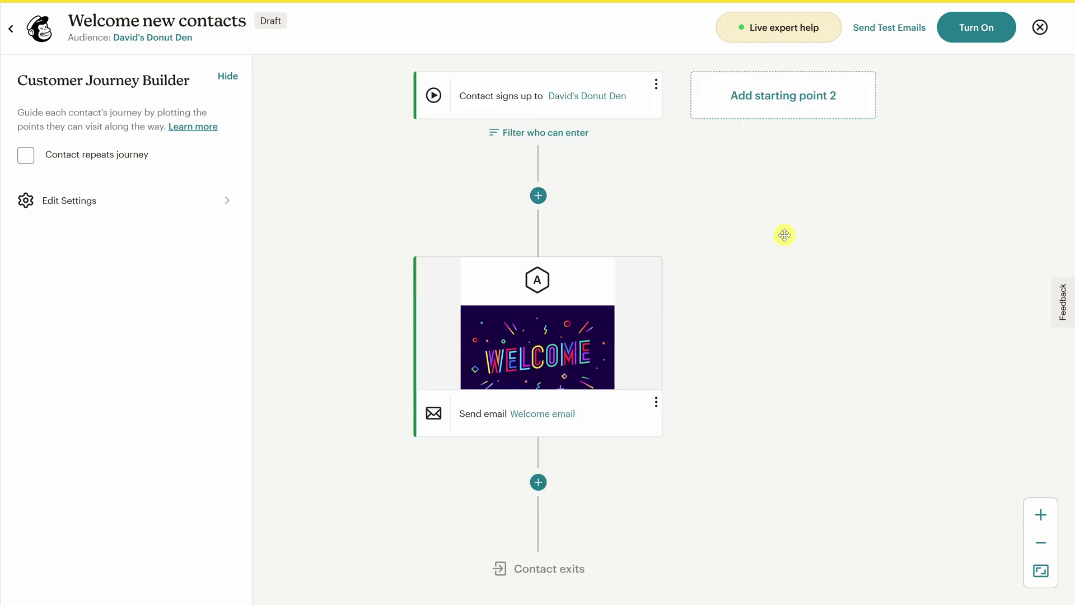
scroll(782, 233, down, 1)
scroll(744, 252, down, 1)
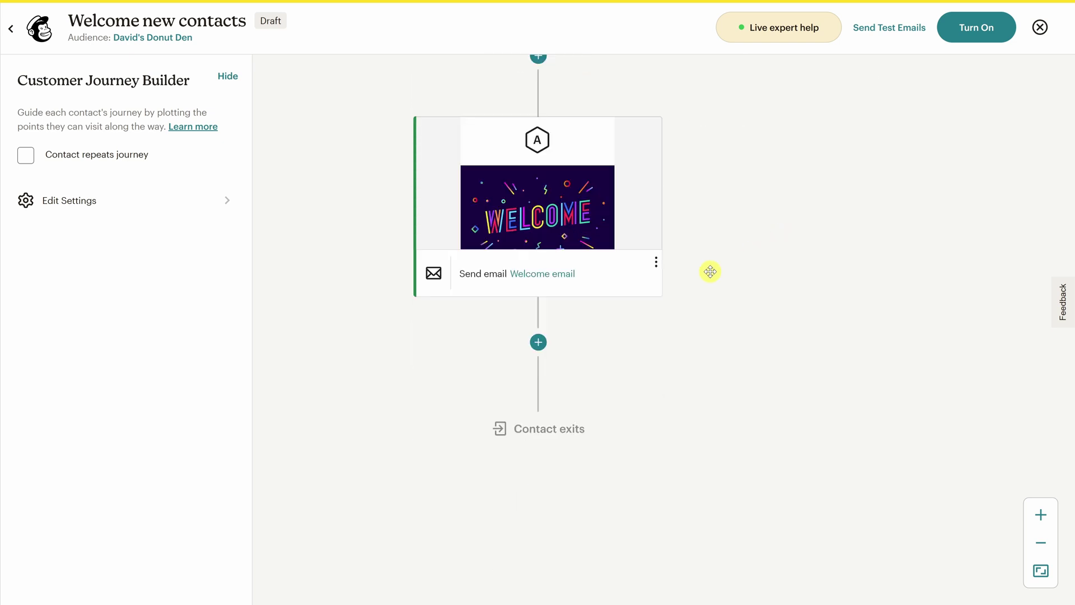
click(543, 346)
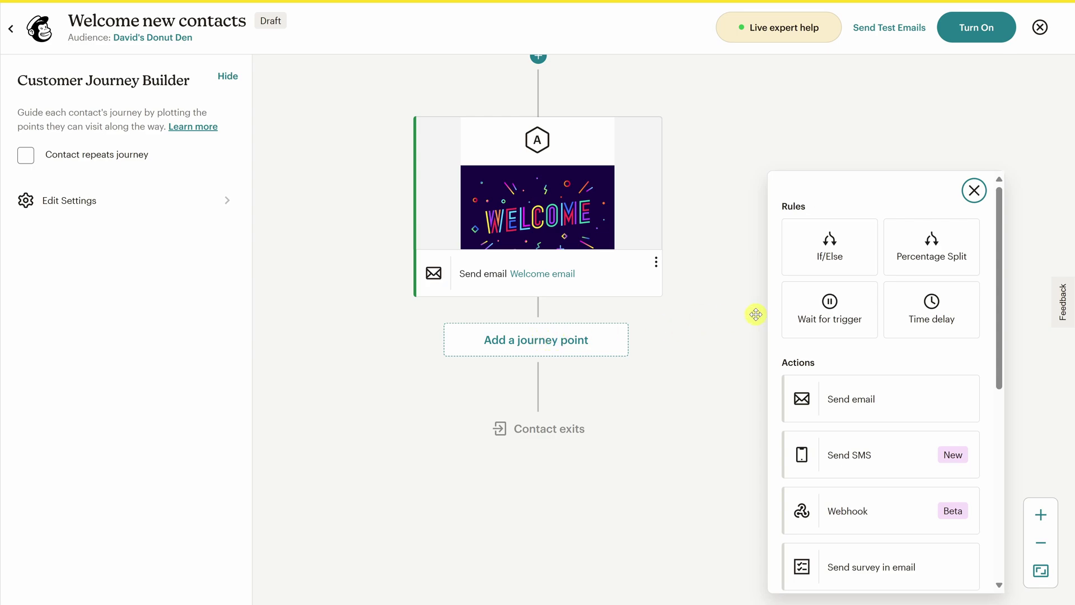
click(831, 310)
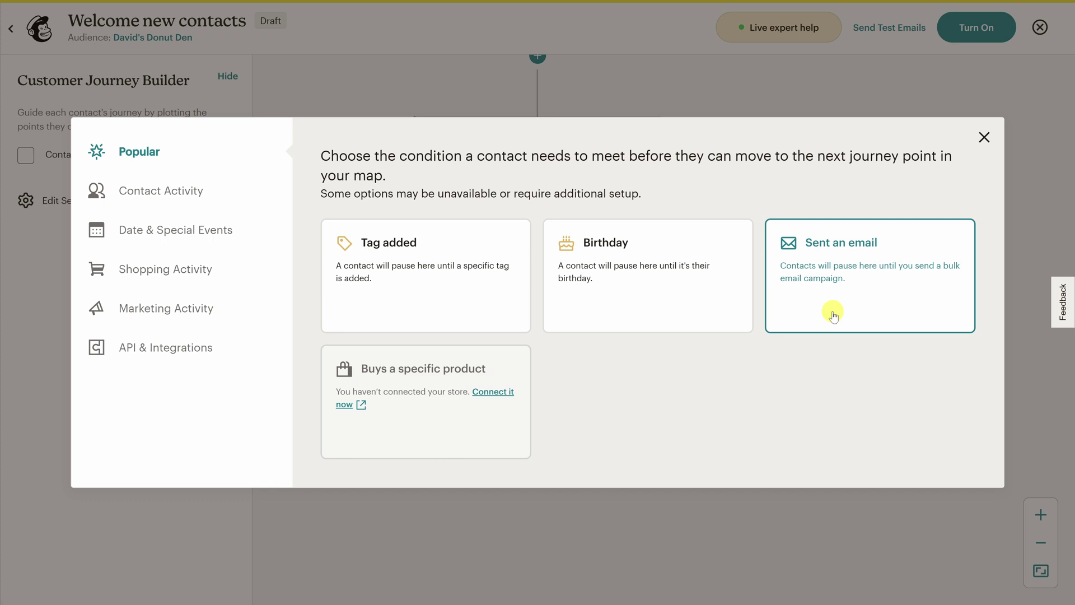
click(135, 308)
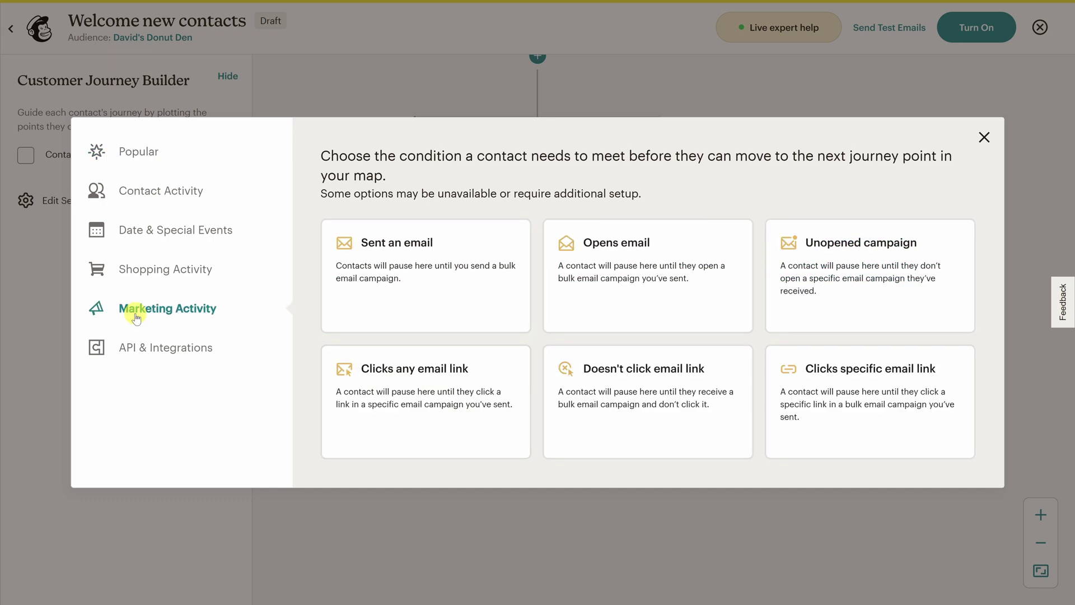
click(614, 298)
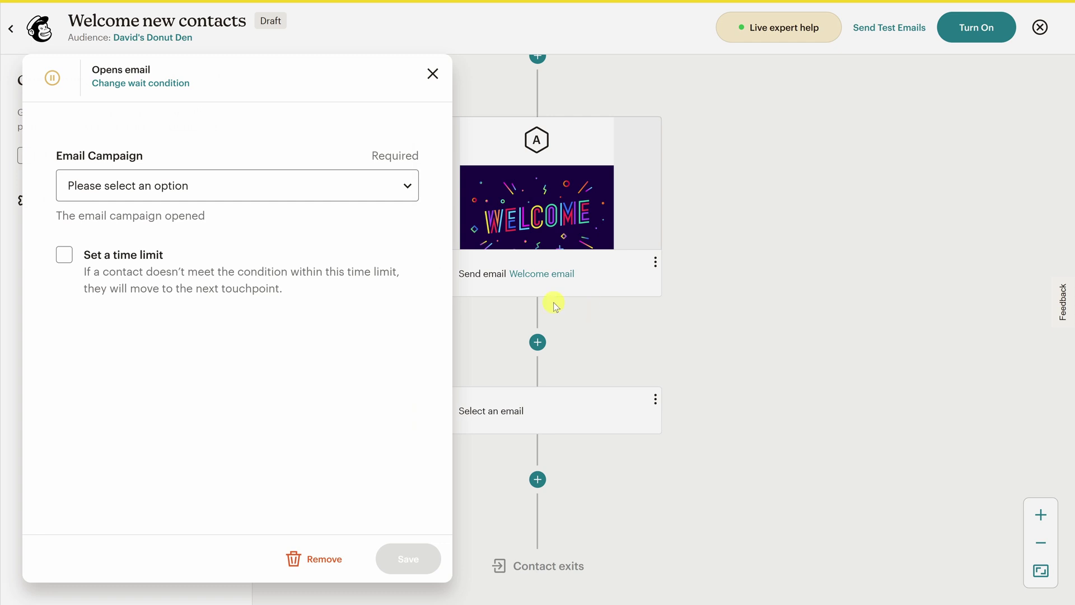
Step: Set the trigger to the Welcome email with a 7-day time limit and save
click(342, 185)
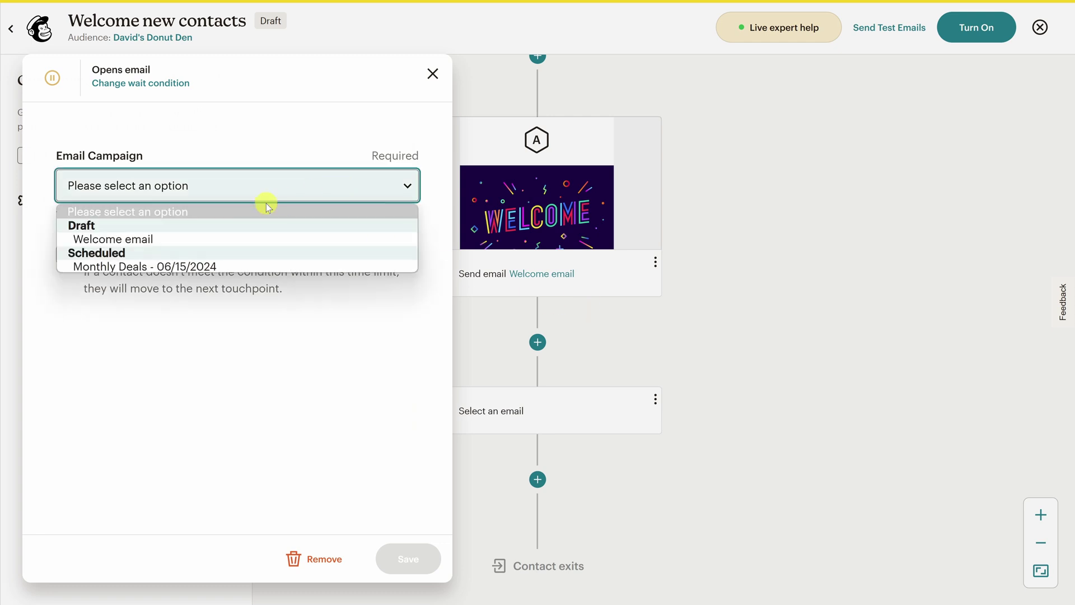
click(186, 240)
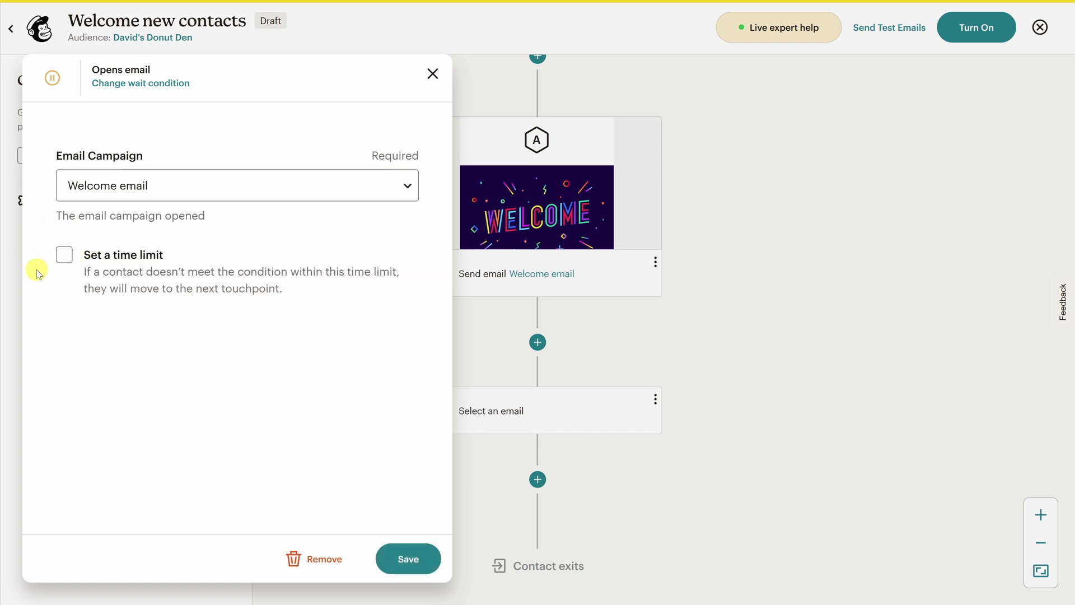
click(63, 255)
click(116, 322)
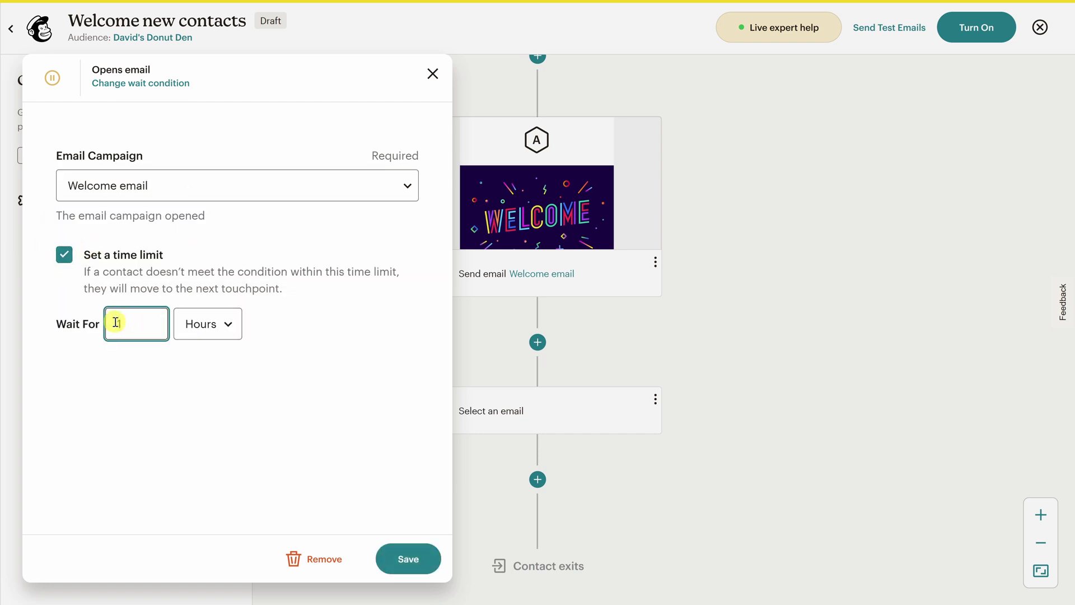
text(7)
click(209, 328)
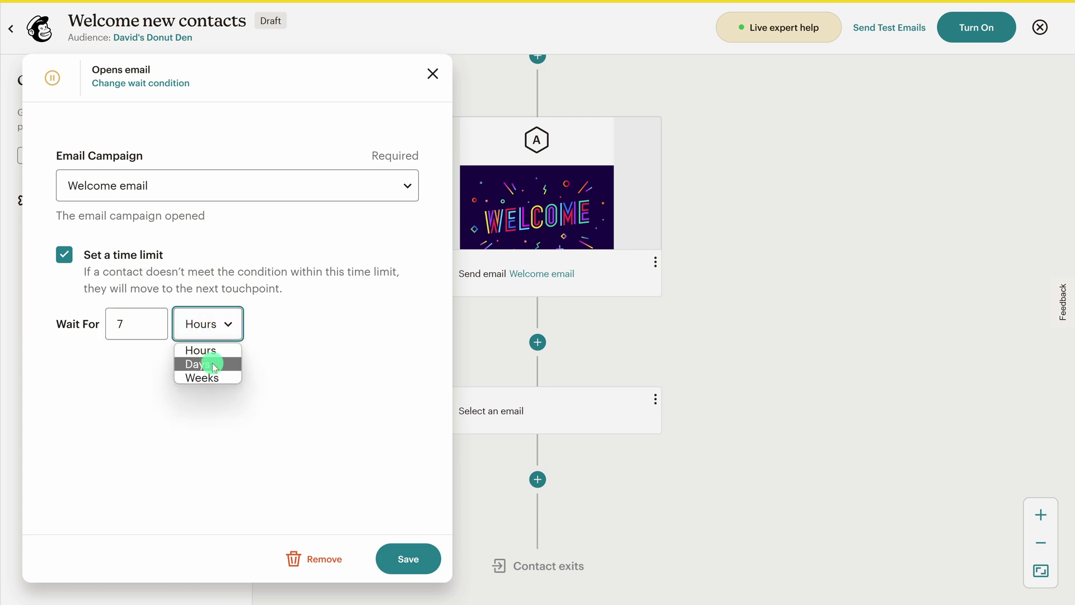
click(215, 365)
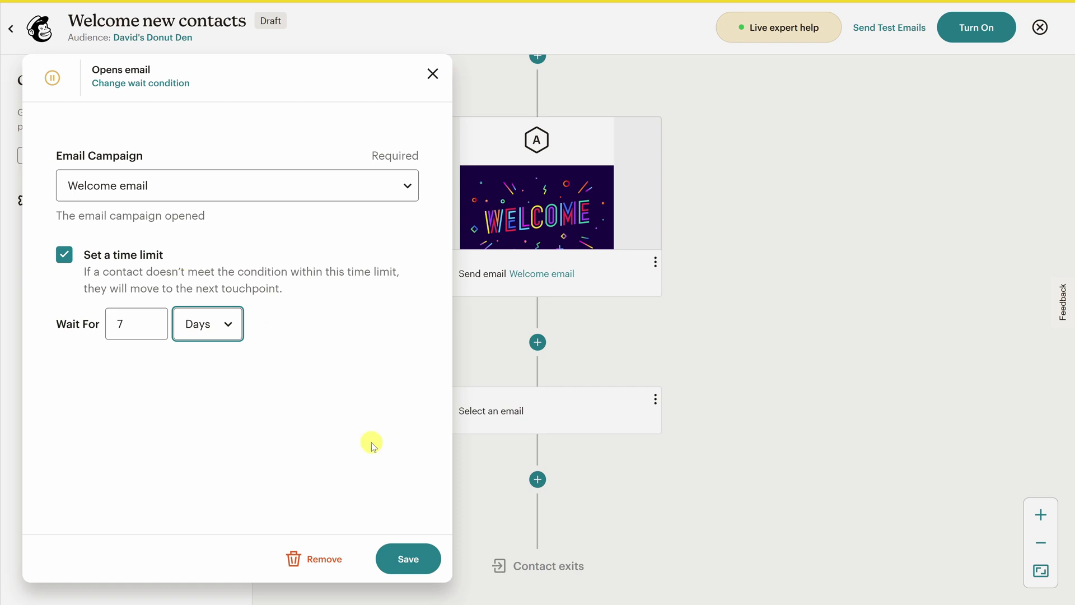
click(403, 562)
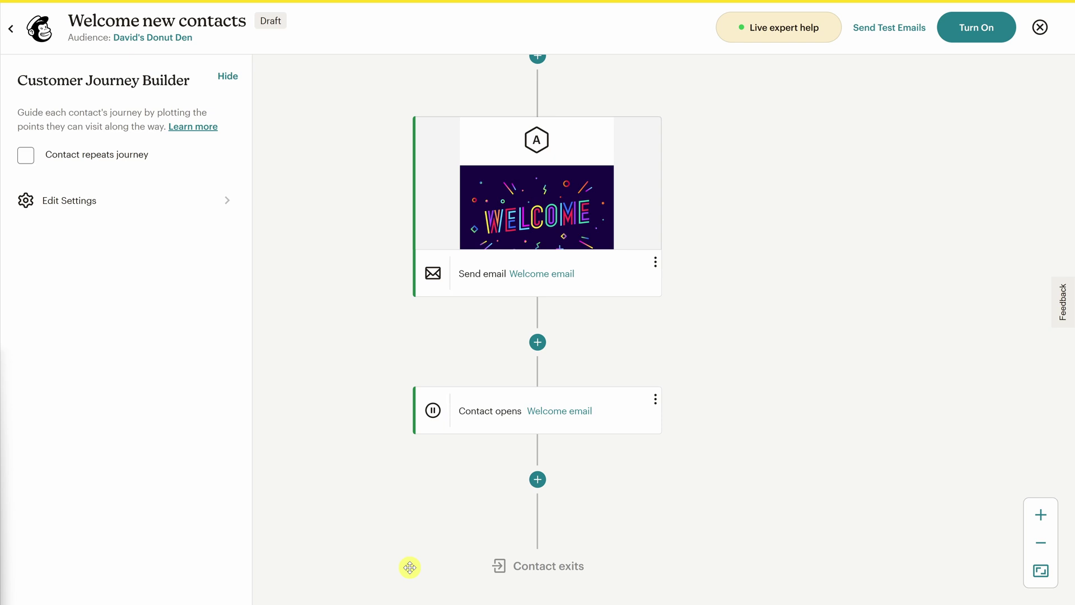
Step: Add an If/Else step after the wait
click(534, 477)
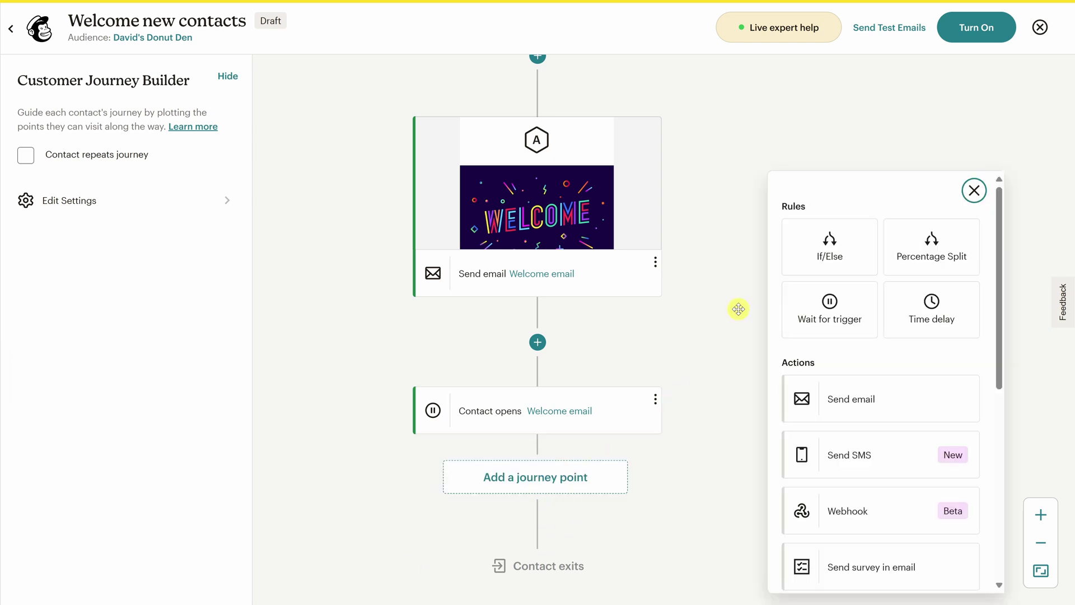
click(840, 244)
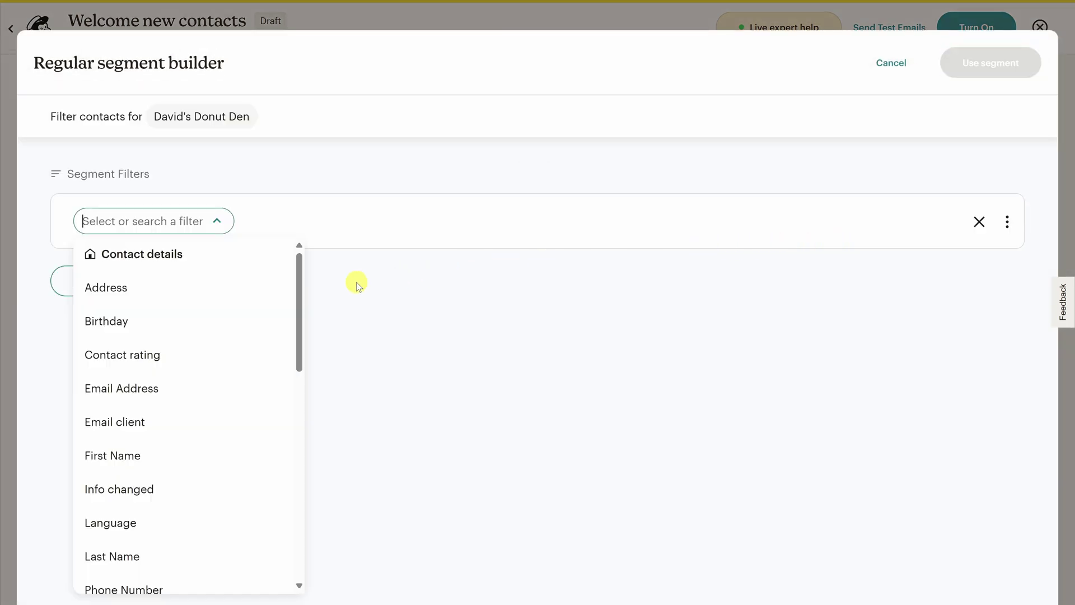
scroll(181, 350, down, 2)
scroll(181, 350, down, 2)
scroll(181, 350, down, 4)
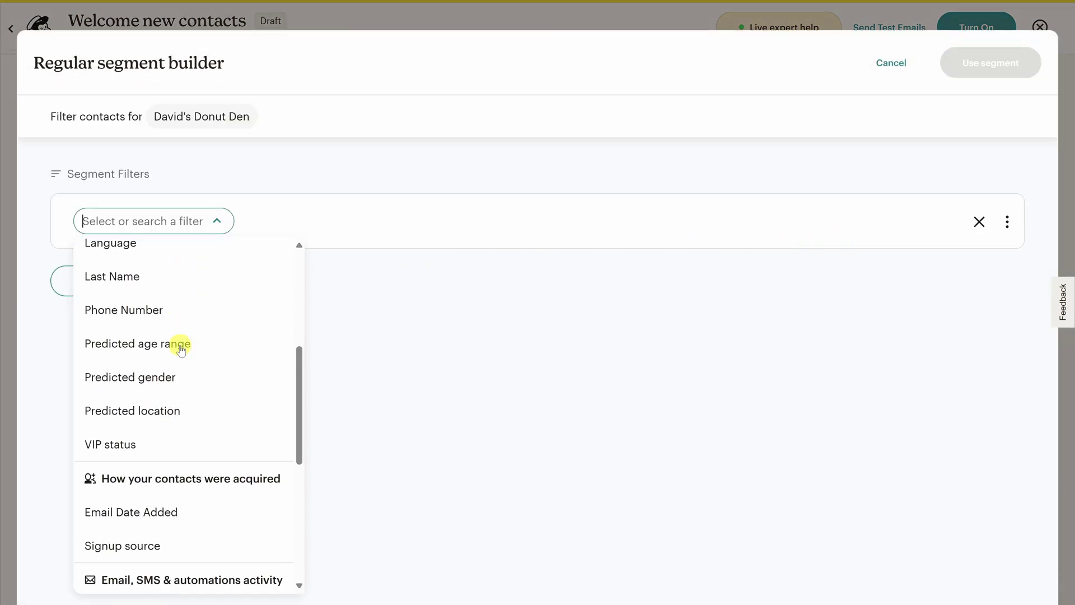
scroll(181, 350, down, 4)
scroll(181, 350, down, 4)
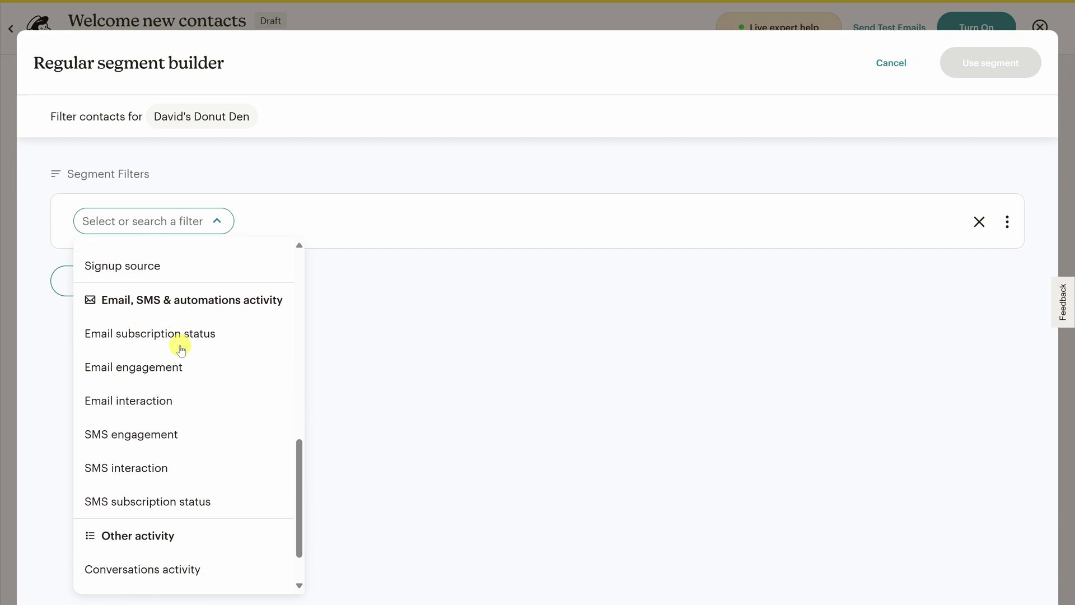
Step: Set the If/Else condition to Email interaction: opened Welcome email and apply it
click(181, 401)
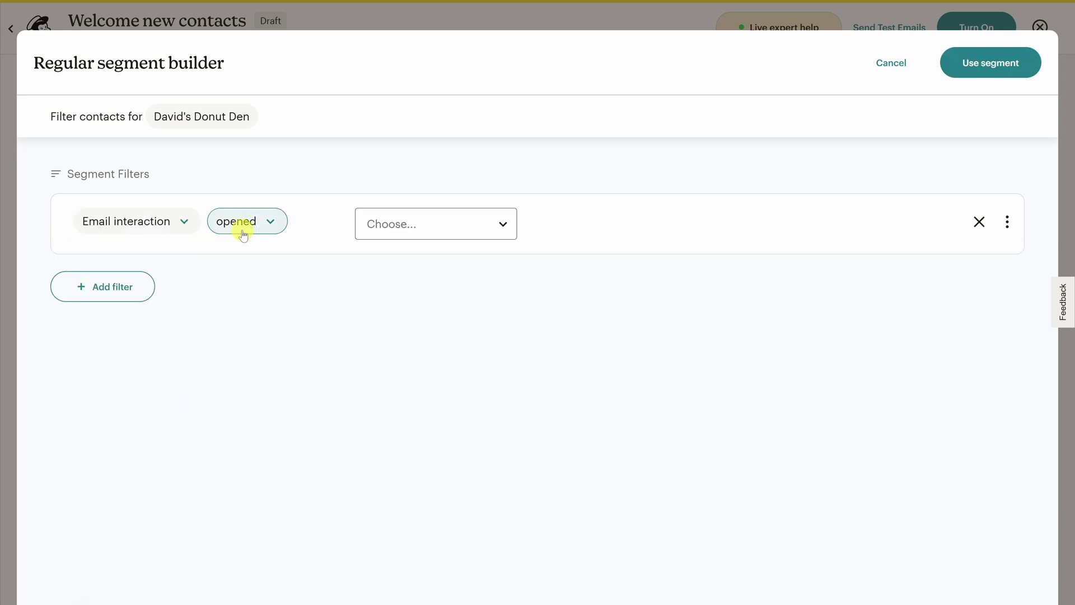
click(413, 222)
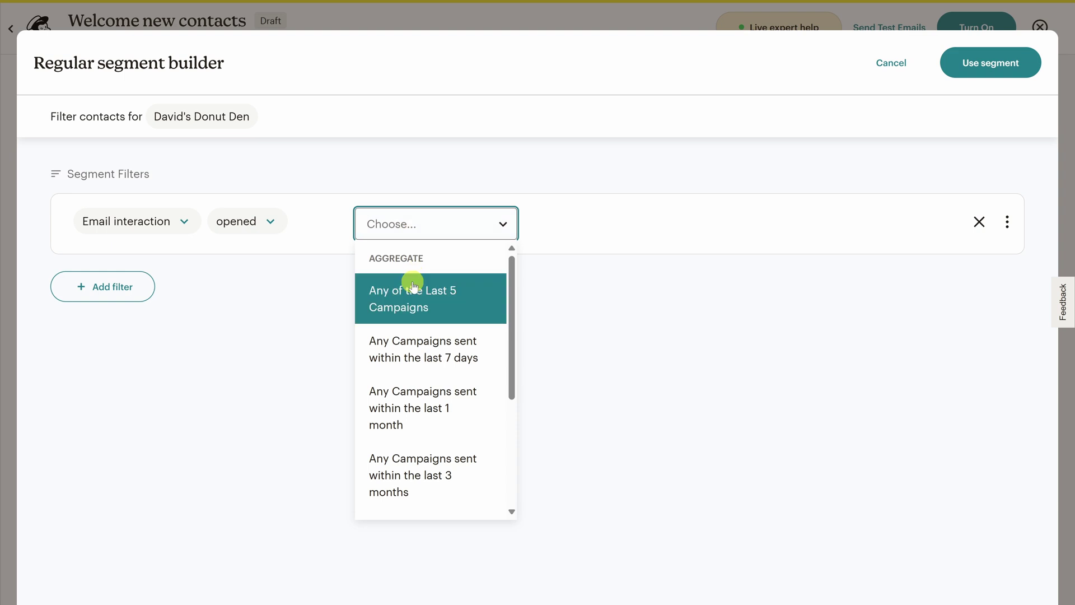
scroll(421, 343, down, 3)
scroll(423, 392, down, 2)
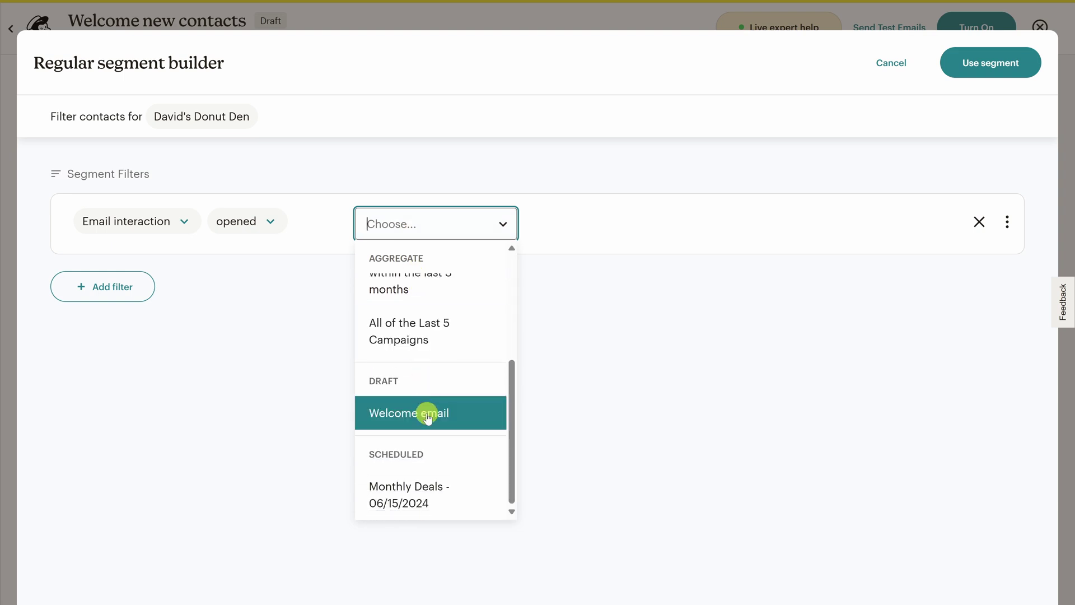
click(425, 411)
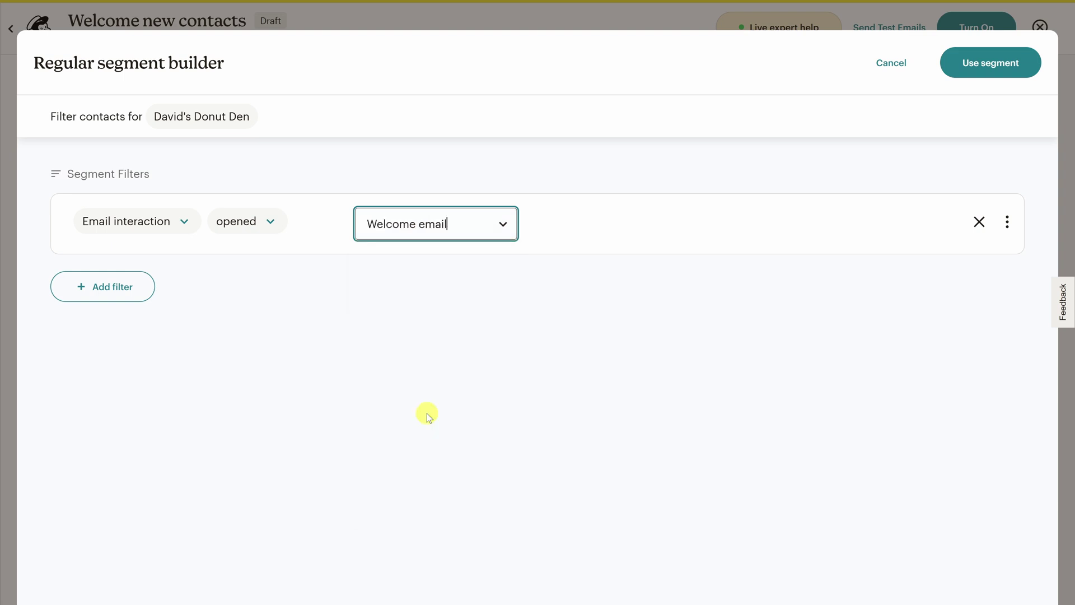
click(985, 72)
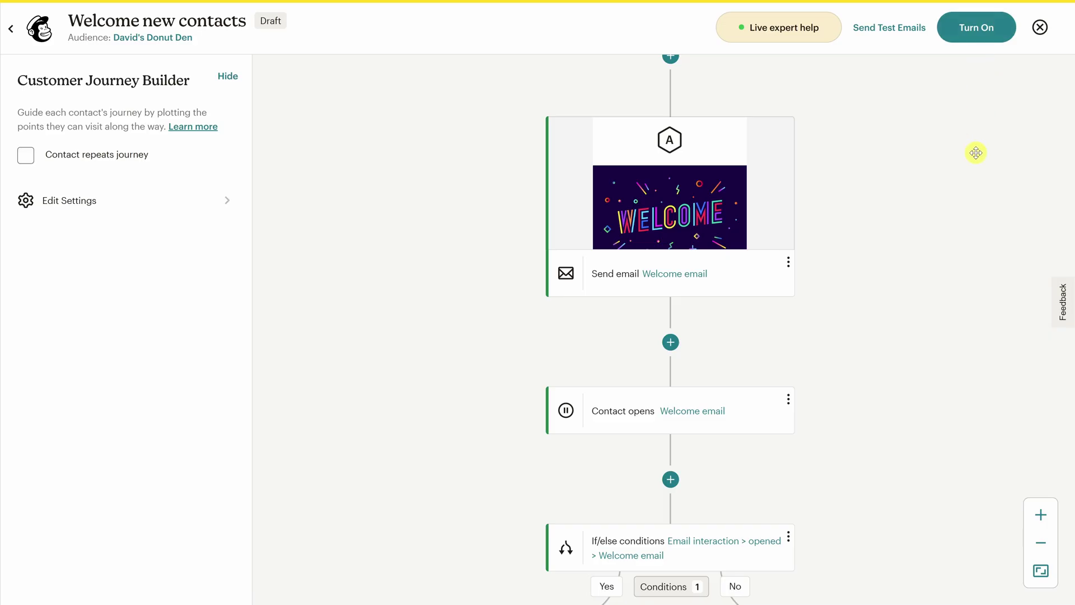
scroll(974, 152, down, 5)
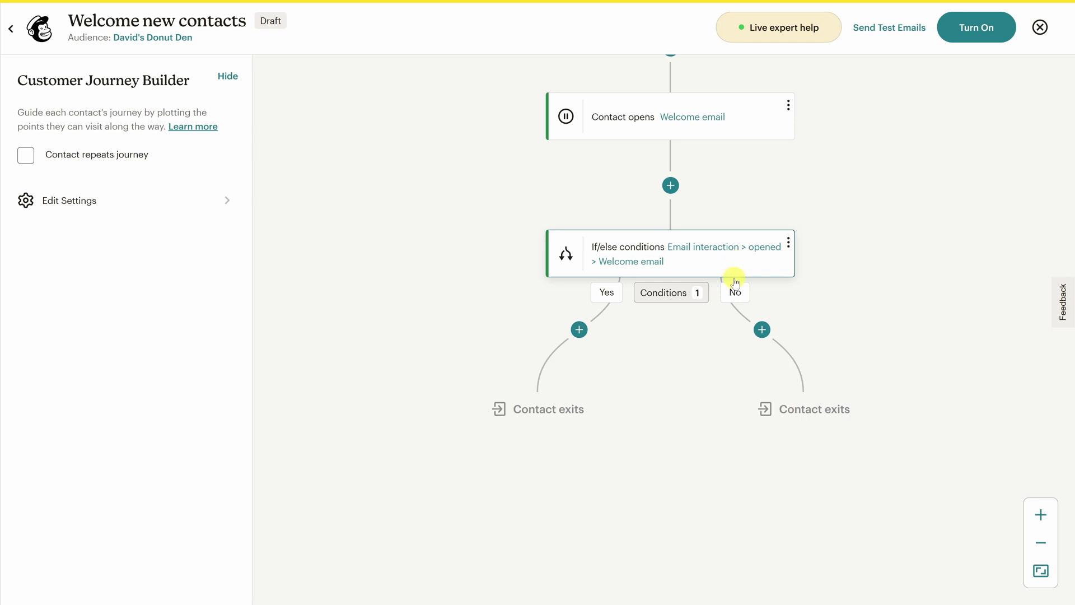
Step: Send the First Time Customer No Open Follow-up email on the No branch, then turn the journey on
click(768, 335)
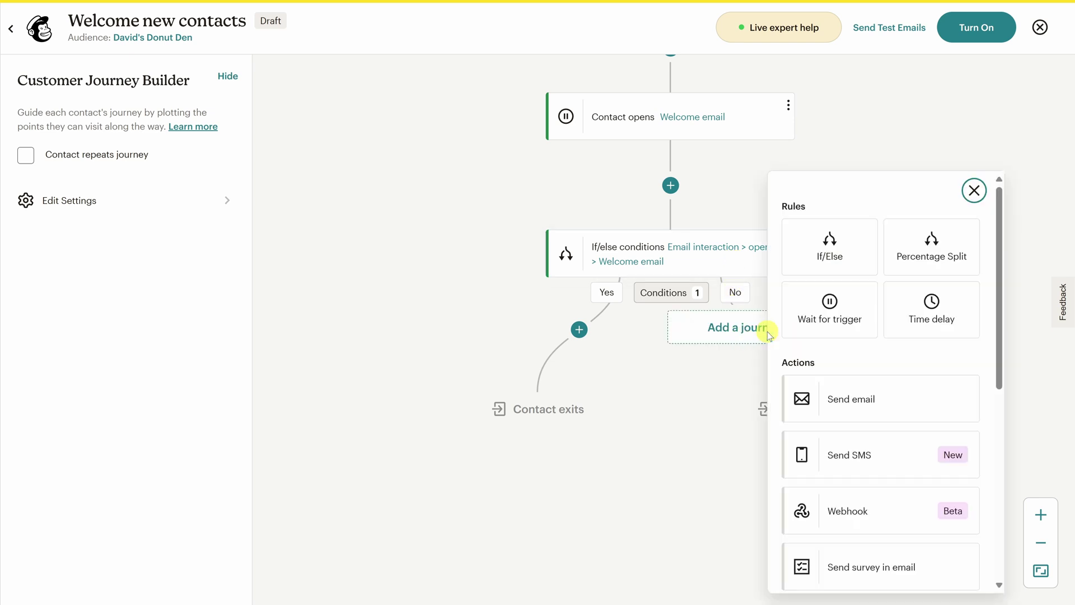
click(855, 406)
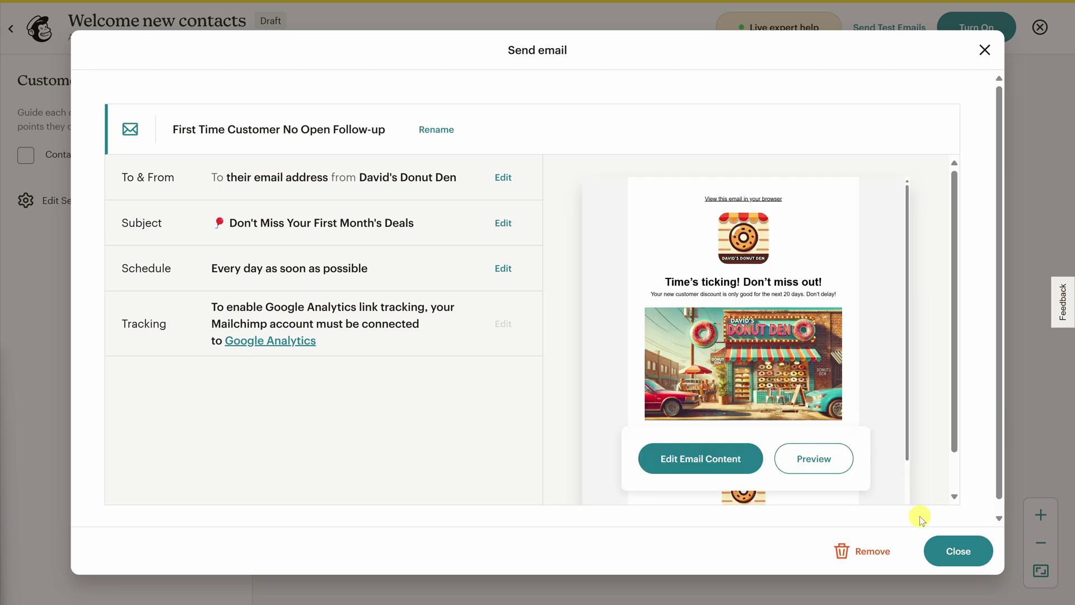
click(956, 550)
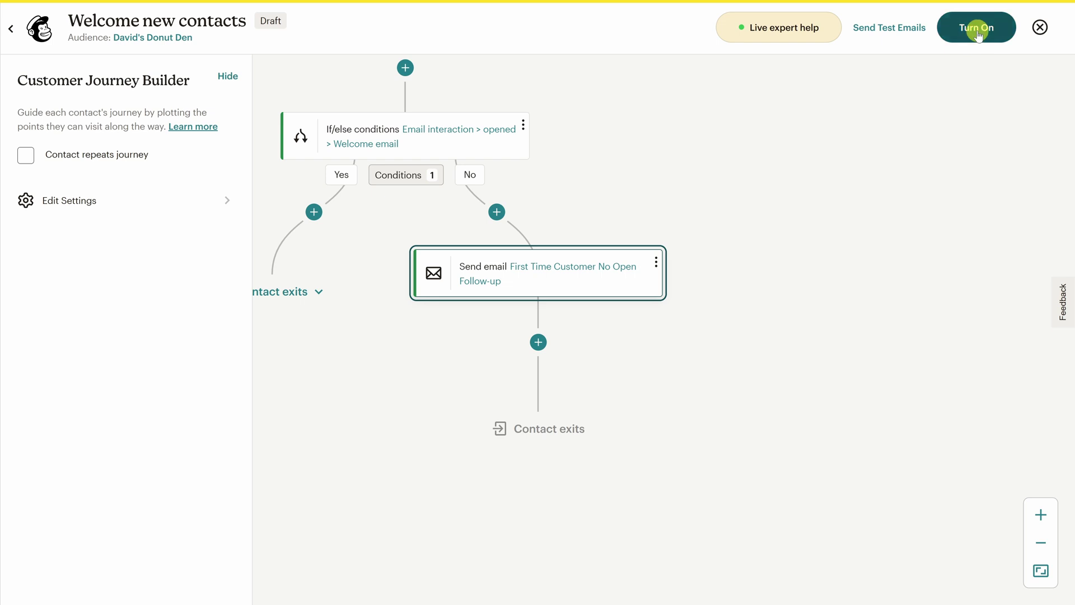
click(979, 29)
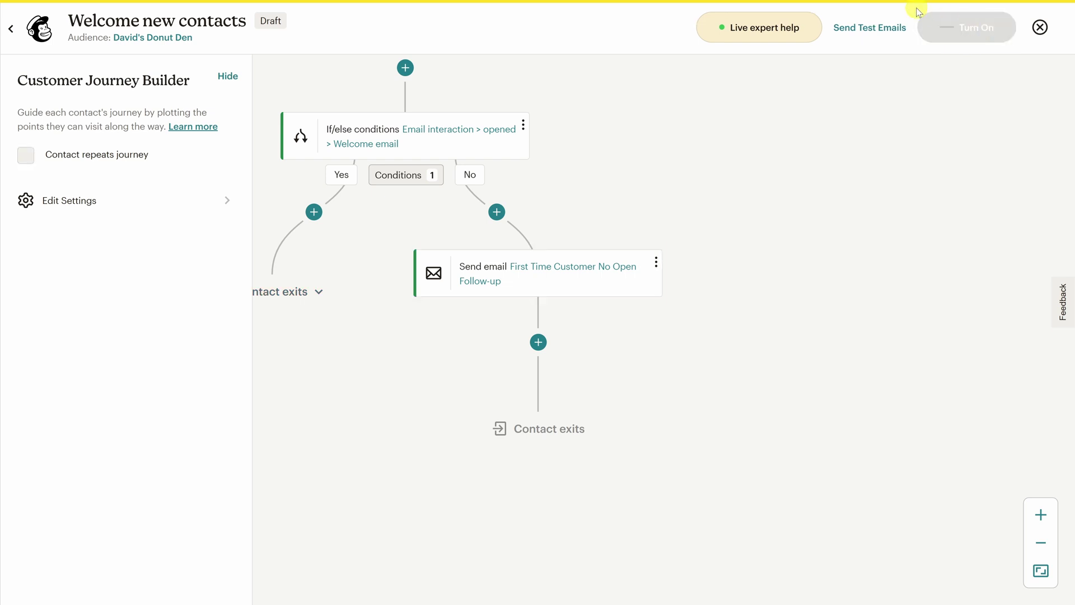